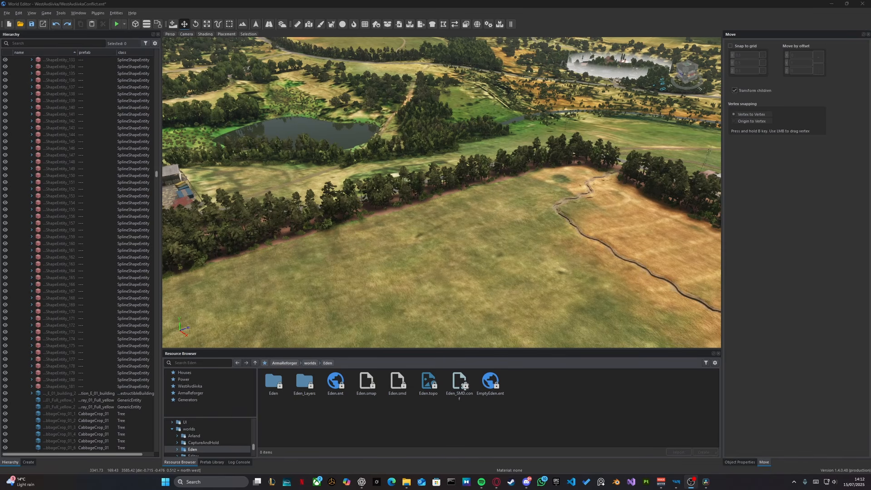
# Show the world viewport full screen over the fields beside the river
pyautogui.moveTo(435, 195); pyautogui.dragTo(328, 196, button='right')
pyautogui.press('w')
pyautogui.press('d')
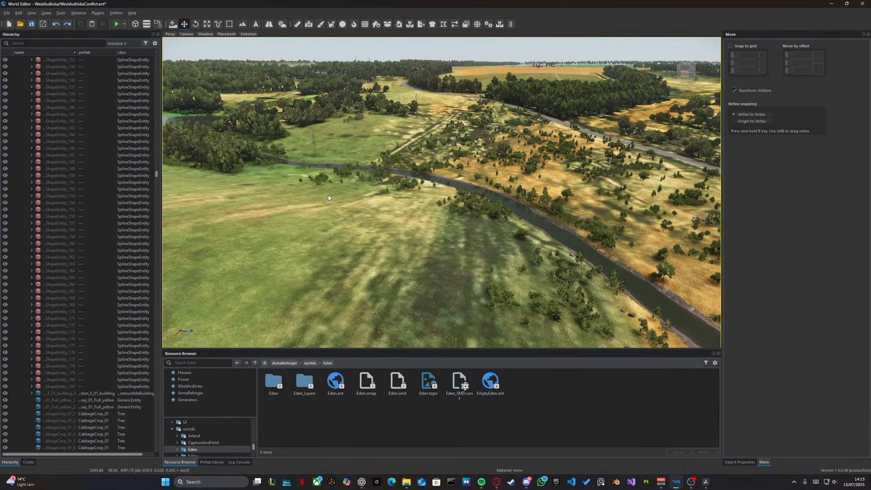
pyautogui.press('F11')
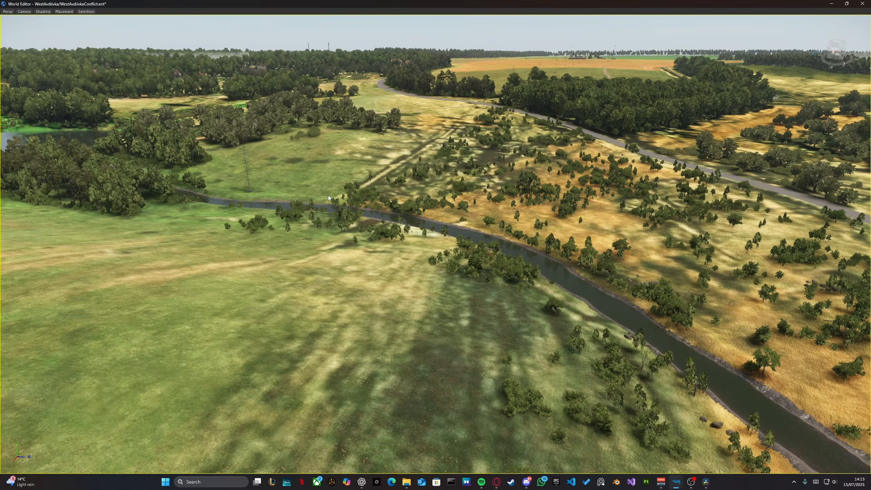
# Survey the river valley from the air, including the road, the walled field and the red-roofed farm buildings
pyautogui.moveTo(485, 230); pyautogui.dragTo(54, 282, button='right')
pyautogui.moveTo(273, 246); pyautogui.dragTo(161, 199, button='right')
pyautogui.press('s')
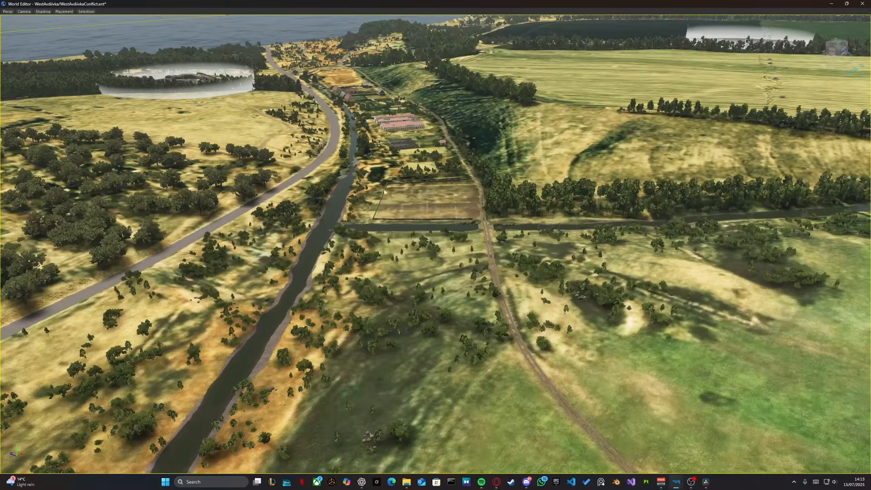
pyautogui.press('w')
pyautogui.moveTo(384, 189); pyautogui.dragTo(322, 231, button='right')
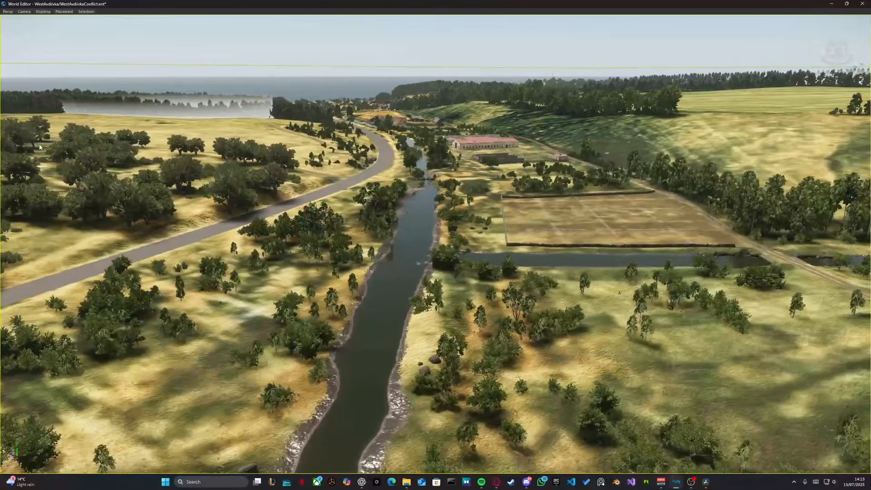
pyautogui.moveTo(309, 154); pyautogui.dragTo(150, 156, button='right')
pyautogui.press('d')
pyautogui.press('q')
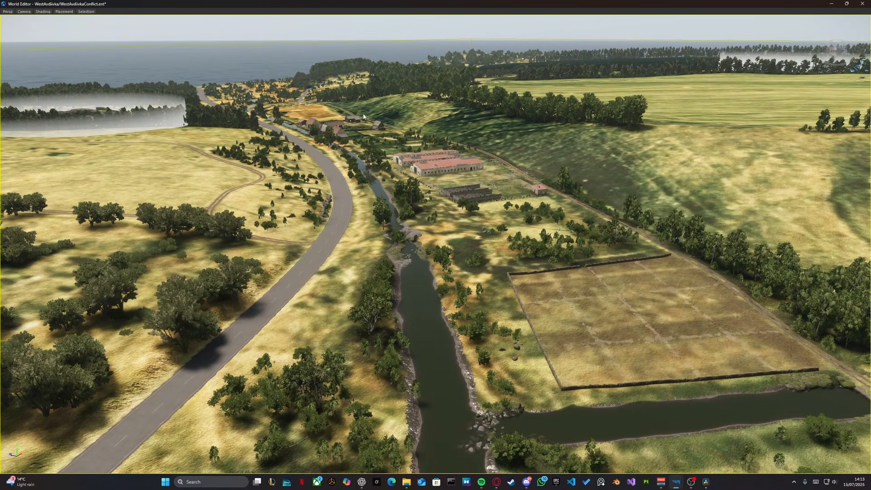
pyautogui.press('s')
pyautogui.moveTo(363, 116)
pyautogui.mouseDown(button='right')
pyautogui.moveTo(601, 86)
pyautogui.moveTo(488, 122)
pyautogui.mouseUp(button='right')
pyautogui.press('s')
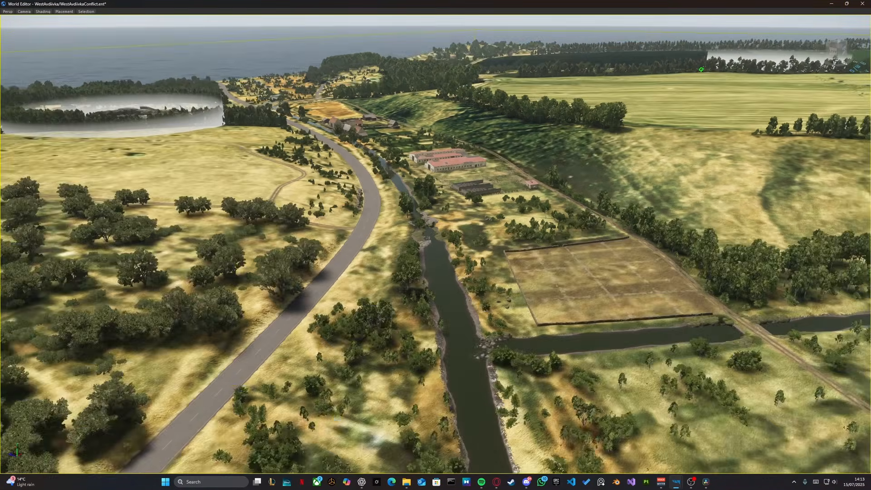
pyautogui.press('s')
pyautogui.press('d')
pyautogui.moveTo(578, 98); pyautogui.dragTo(571, 98, button='right')
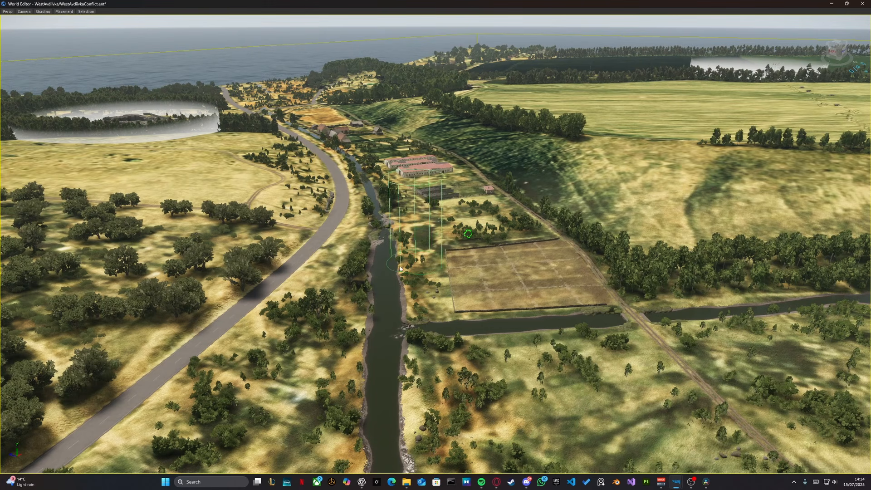
# Enlarge the terrain brush and cycle through brush modes 2, 3 and 1, finishing on mode 2 beside the hilltop dirt track
pyautogui.keyDown('ctrl'); pyautogui.scroll(3, 389, 263); pyautogui.keyUp('ctrl')
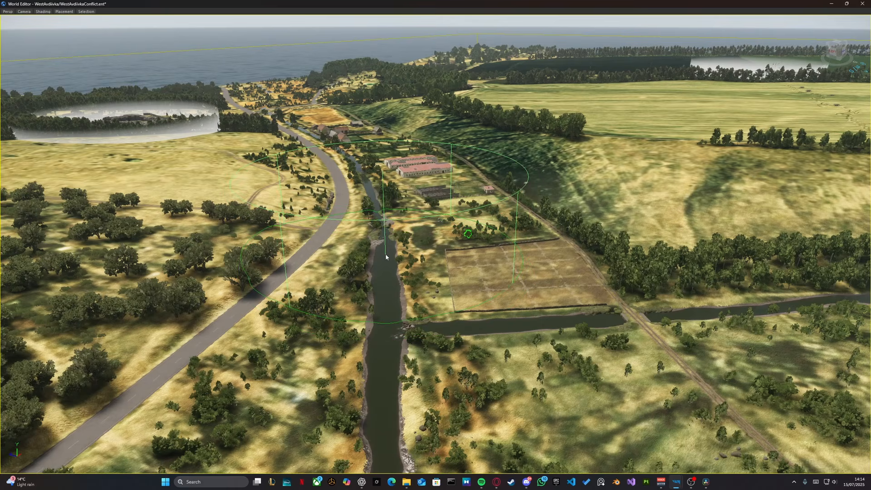
pyautogui.moveTo(386, 258)
pyautogui.mouseDown(button='right')
pyautogui.moveTo(338, 215)
pyautogui.moveTo(386, 216)
pyautogui.moveTo(388, 229)
pyautogui.moveTo(335, 234)
pyautogui.moveTo(426, 236)
pyautogui.moveTo(342, 246)
pyautogui.mouseUp(button='right')
pyautogui.press('w')
pyautogui.press('d')
pyautogui.press('w')
pyautogui.press('d')
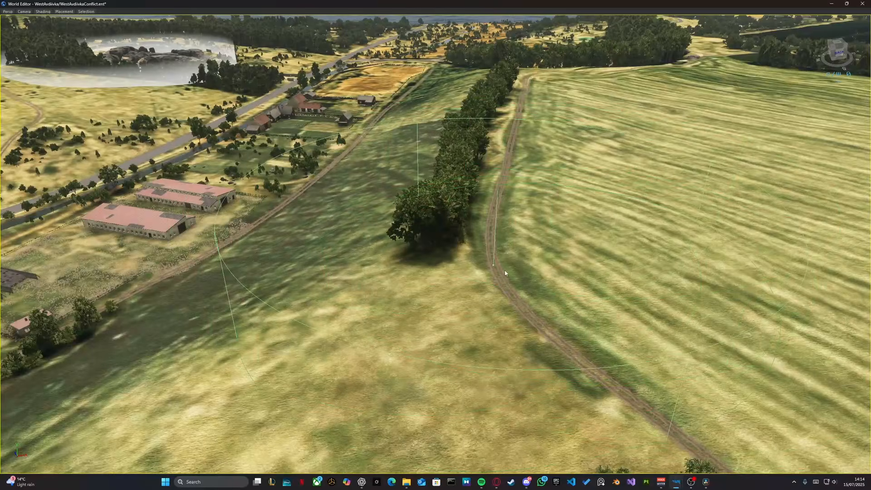
pyautogui.press('2')
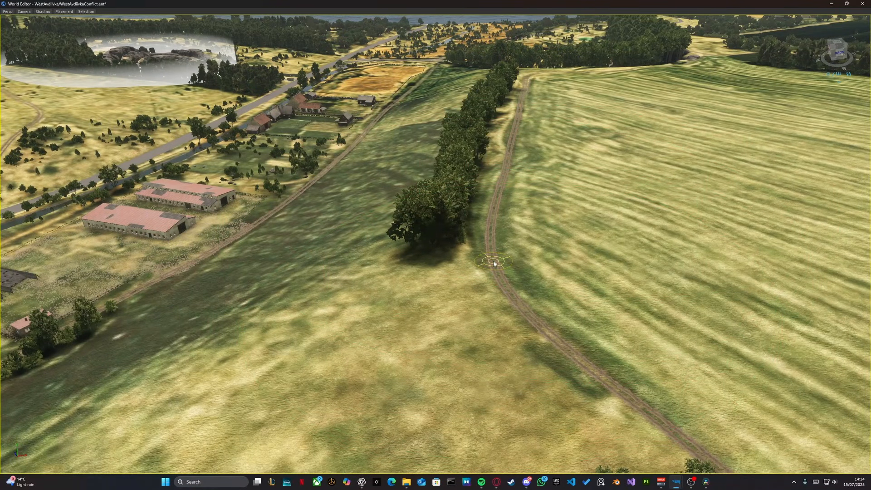
pyautogui.press('3')
pyautogui.press('1')
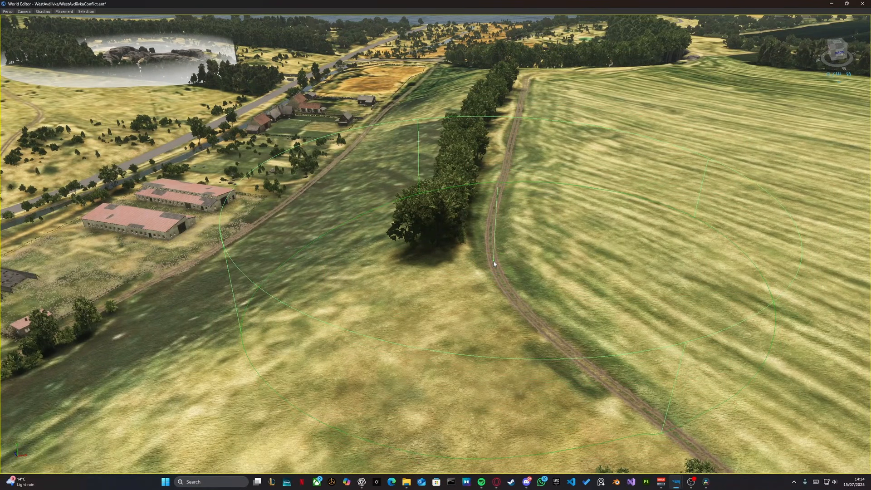
pyautogui.press('2')
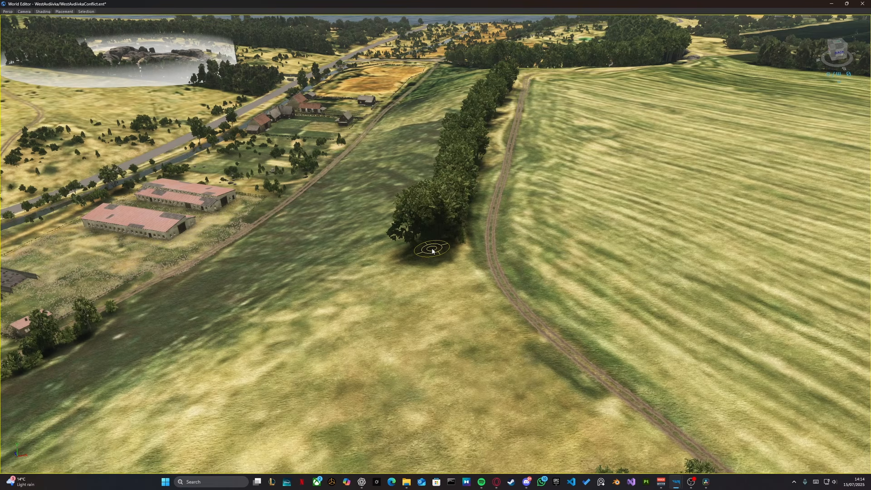
# Enlarge the terrain brush further on the grassy slope beside the tree line
pyautogui.press('w')
pyautogui.moveTo(440, 241)
pyautogui.mouseDown(button='right')
pyautogui.moveTo(419, 233)
pyautogui.moveTo(411, 211)
pyautogui.moveTo(499, 211)
pyautogui.moveTo(589, 263)
pyautogui.moveTo(680, 254)
pyautogui.moveTo(590, 267)
pyautogui.moveTo(349, 274)
pyautogui.mouseUp(button='right')
pyautogui.press('a')
pyautogui.press('d')
pyautogui.press('q')
pyautogui.press('d')
pyautogui.moveTo(451, 246); pyautogui.dragTo(379, 271, button='right')
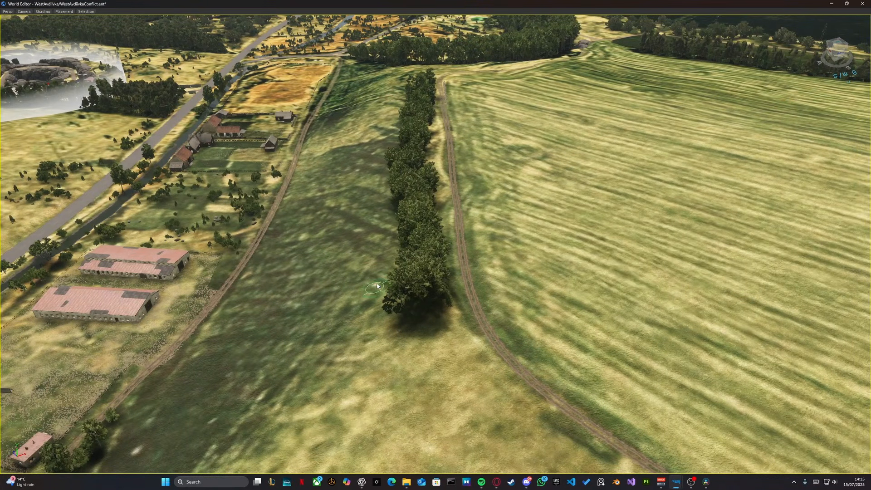
pyautogui.keyDown('ctrl'); pyautogui.scroll(5, 408, 222); pyautogui.keyUp('ctrl')
# Examine the farm, the river road and the slope below the tree line from several viewpoints
pyautogui.press('a')
pyautogui.moveTo(427, 208)
pyautogui.mouseDown(button='right')
pyautogui.moveTo(409, 181)
pyautogui.moveTo(522, 191)
pyautogui.moveTo(548, 171)
pyautogui.moveTo(458, 164)
pyautogui.moveTo(581, 155)
pyautogui.moveTo(653, 213)
pyautogui.moveTo(576, 159)
pyautogui.moveTo(570, 191)
pyautogui.moveTo(395, 183)
pyautogui.moveTo(254, 195)
pyautogui.moveTo(700, 414)
pyautogui.moveTo(735, 336)
pyautogui.mouseUp(button='right')
pyautogui.press('w')
pyautogui.press('d')
pyautogui.press('d')
pyautogui.press('w')
pyautogui.press('s')
pyautogui.moveTo(215, 330); pyautogui.dragTo(296, 330, button='right')
pyautogui.press('w')
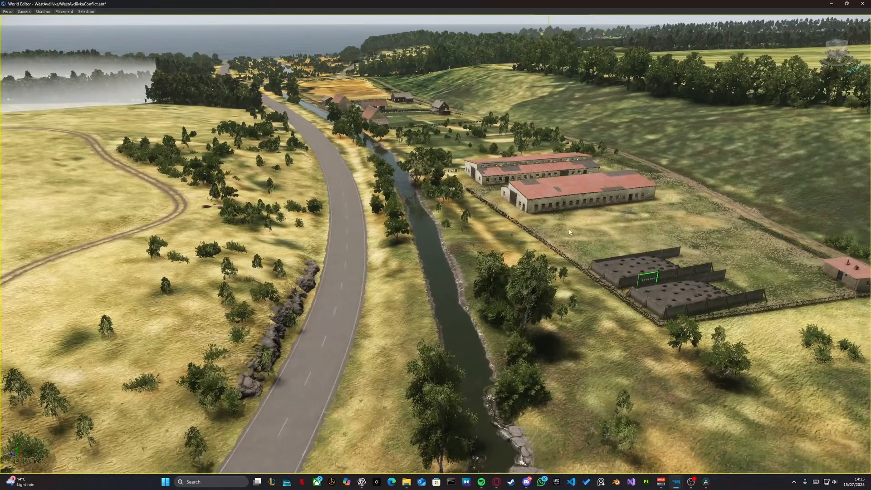
pyautogui.press('w')
pyautogui.moveTo(342, 122); pyautogui.dragTo(680, 145, button='right')
pyautogui.press('w')
pyautogui.press('q')
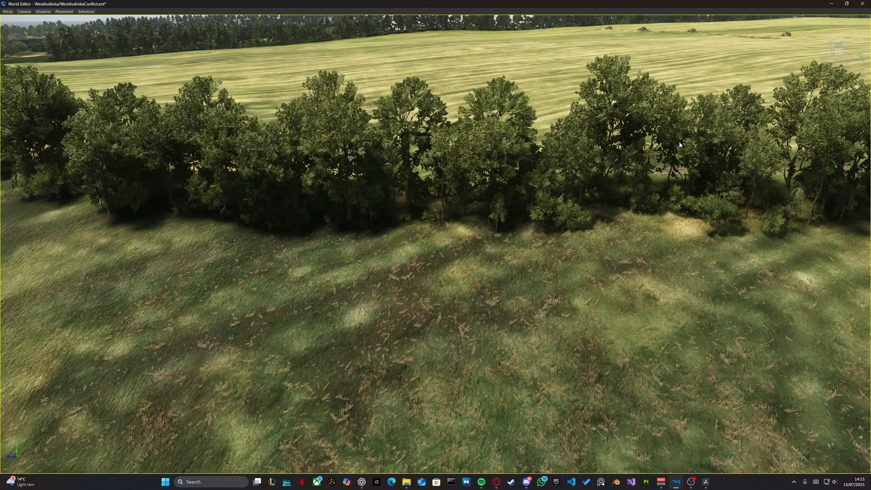
pyautogui.moveTo(680, 145); pyautogui.dragTo(689, 200, button='right')
pyautogui.press('s')
pyautogui.moveTo(438, 231); pyautogui.dragTo(563, 197, button='right')
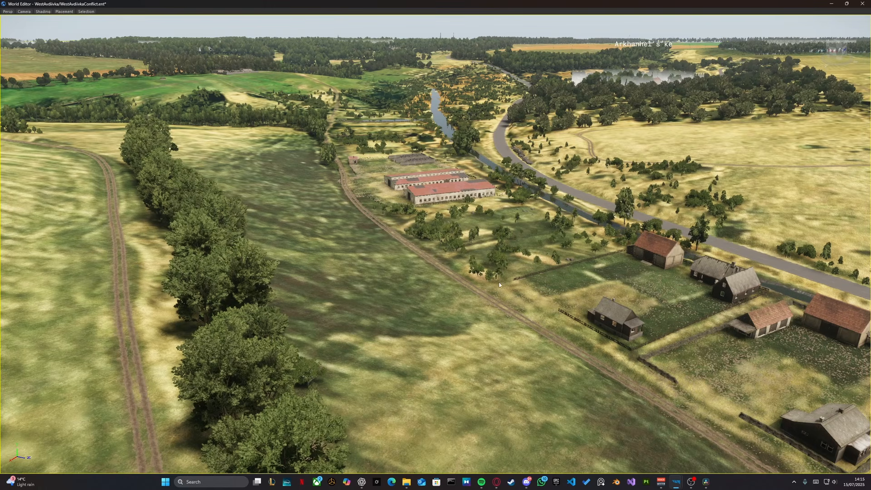
# Adjust the terrain brush's size and shape on the grassy slope between the tree line and the farm track
pyautogui.press('w')
pyautogui.moveTo(499, 284); pyautogui.dragTo(451, 301, button='right')
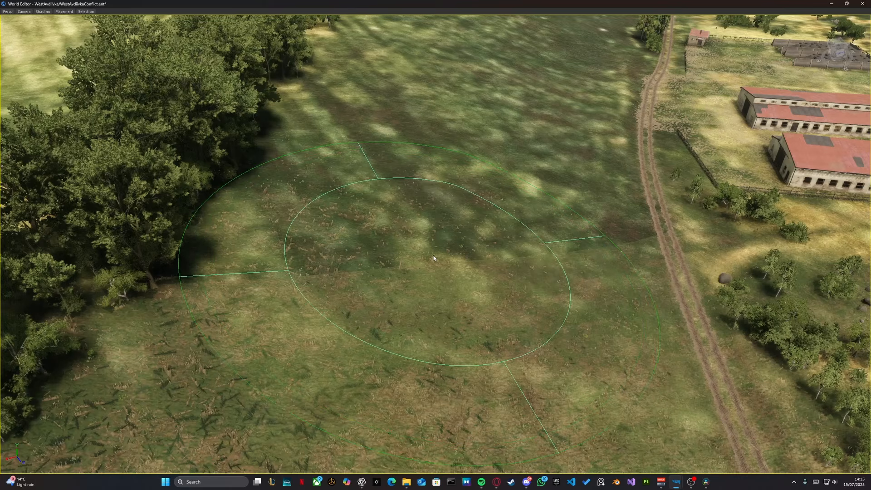
pyautogui.keyDown('ctrl'); pyautogui.scroll(3, 434, 258); pyautogui.keyUp('ctrl')
pyautogui.keyDown('ctrl'); pyautogui.scroll(-4, 444, 267); pyautogui.keyUp('ctrl')
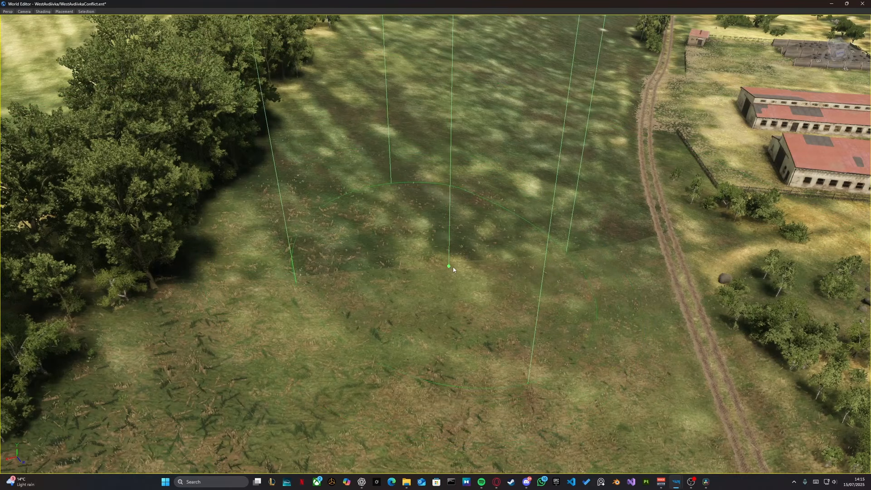
pyautogui.keyDown('shift'); pyautogui.scroll(-4, 465, 269); pyautogui.keyUp('shift')
# Sculpt a round, steep-walled pit into the striped field near the edge of the orange field
pyautogui.moveTo(465, 269)
pyautogui.mouseDown(button='right')
pyautogui.moveTo(457, 265)
pyautogui.moveTo(626, 258)
pyautogui.moveTo(707, 172)
pyautogui.moveTo(372, 154)
pyautogui.mouseUp(button='right')
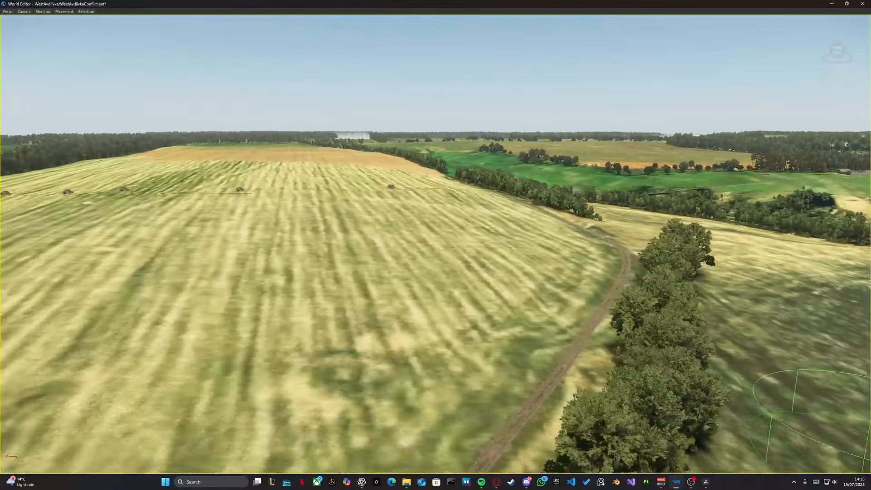
pyautogui.press('w')
pyautogui.moveTo(490, 159)
pyautogui.mouseDown(button='right')
pyautogui.moveTo(385, 154)
pyautogui.moveTo(412, 161)
pyautogui.moveTo(401, 239)
pyautogui.mouseUp(button='right')
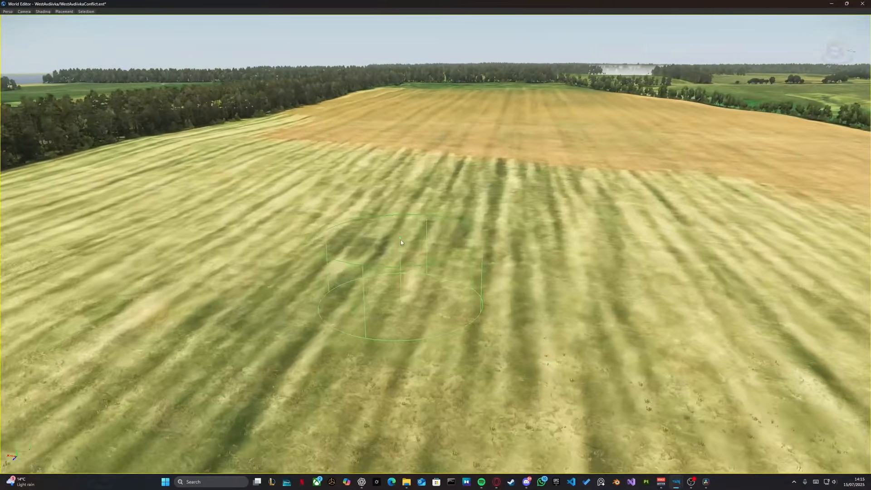
pyautogui.click(406, 234)
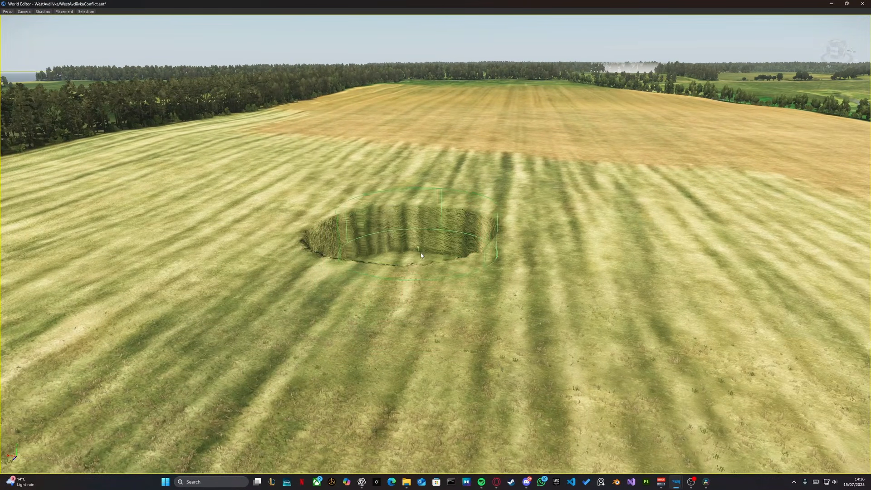
# Examine the sculpted pit in the striped field along with the quarry and the fenced hilltop site
pyautogui.press('w')
pyautogui.moveTo(421, 257); pyautogui.dragTo(424, 295, button='right')
pyautogui.press('s')
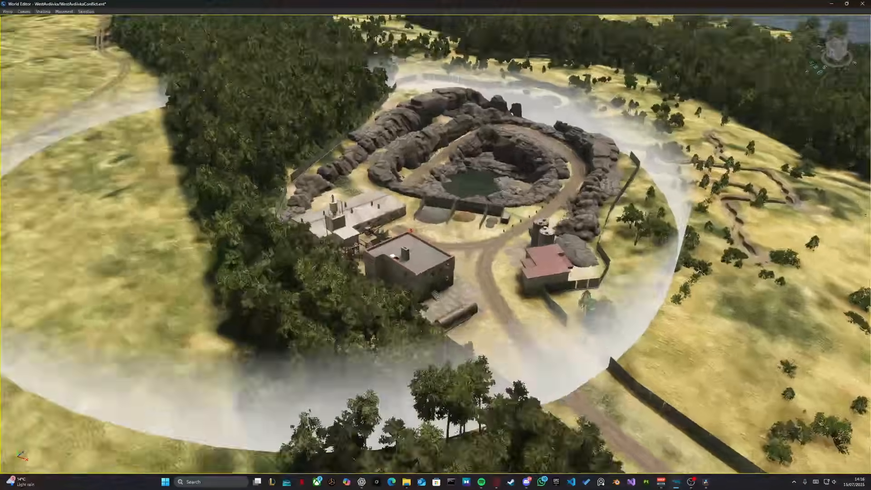
pyautogui.moveTo(435, 245); pyautogui.dragTo(454, 249, button='right')
pyautogui.press('w')
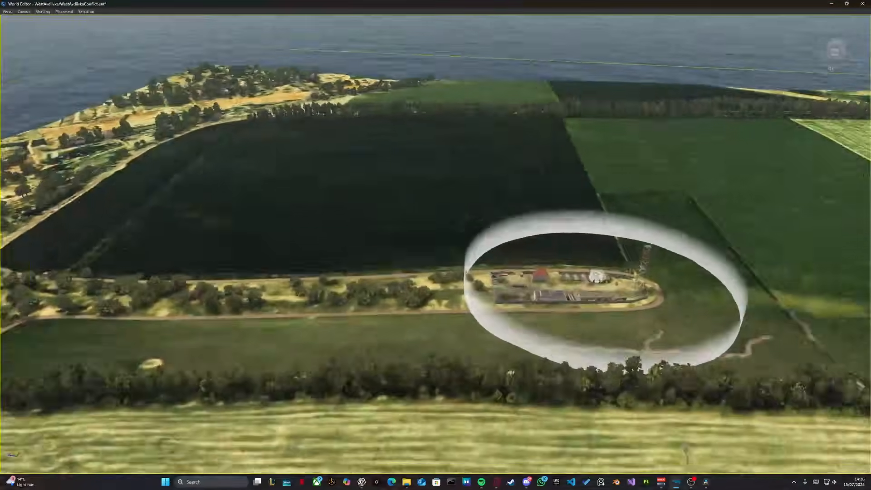
pyautogui.press('w')
pyautogui.moveTo(436, 245)
pyautogui.mouseDown(button='right')
pyautogui.moveTo(545, 254)
pyautogui.moveTo(372, 254)
pyautogui.moveTo(363, 226)
pyautogui.mouseUp(button='right')
pyautogui.press('w')
pyautogui.press('s')
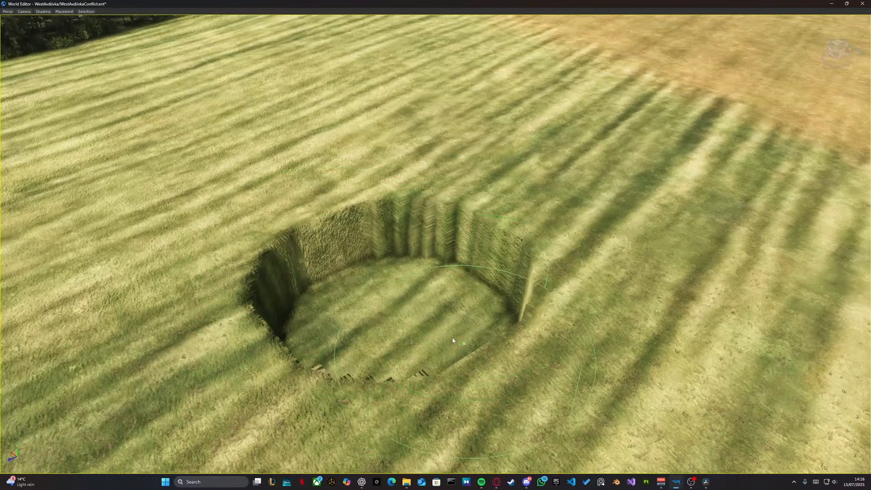
# Undo the pit in the striped field and try out different brush sizes over the same spot
pyautogui.hotkey('ctrl', 'z')
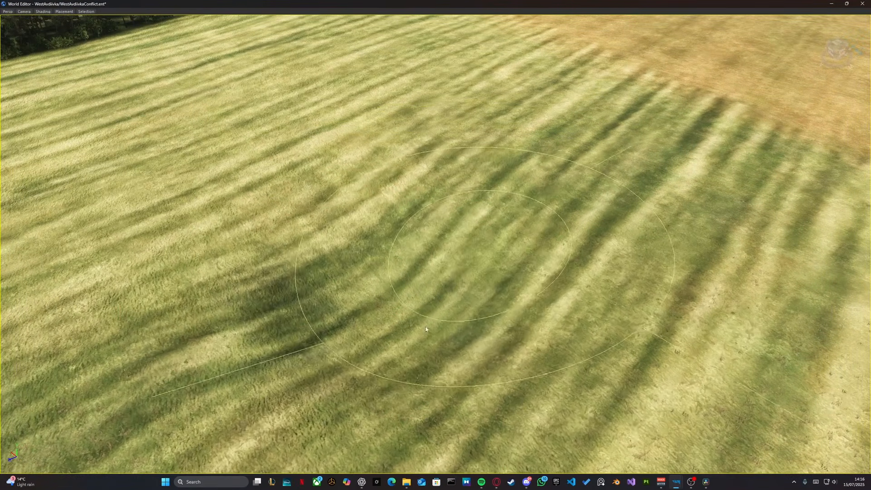
pyautogui.moveTo(376, 280); pyautogui.dragTo(384, 329, button='right')
pyautogui.press('w')
pyautogui.press('s')
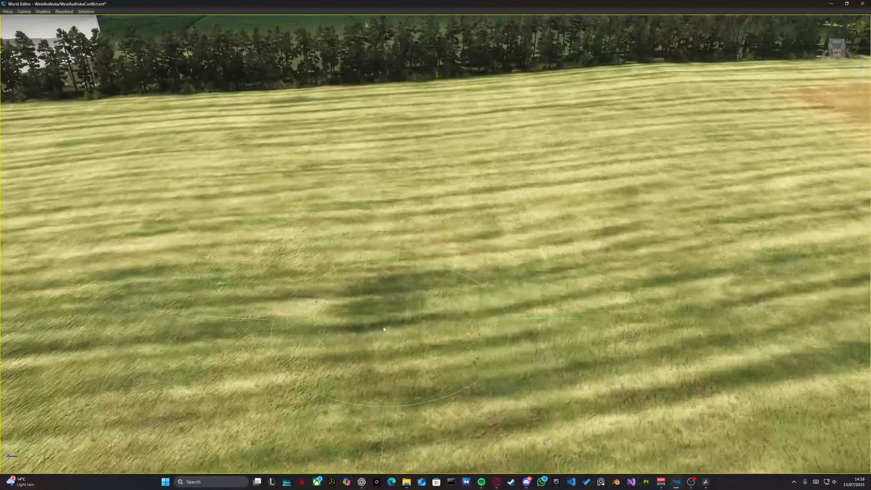
pyautogui.keyDown('ctrl'); pyautogui.scroll(3, 412, 299); pyautogui.keyUp('ctrl')
pyautogui.keyDown('ctrl'); pyautogui.scroll(-3, 380, 282); pyautogui.keyUp('ctrl')
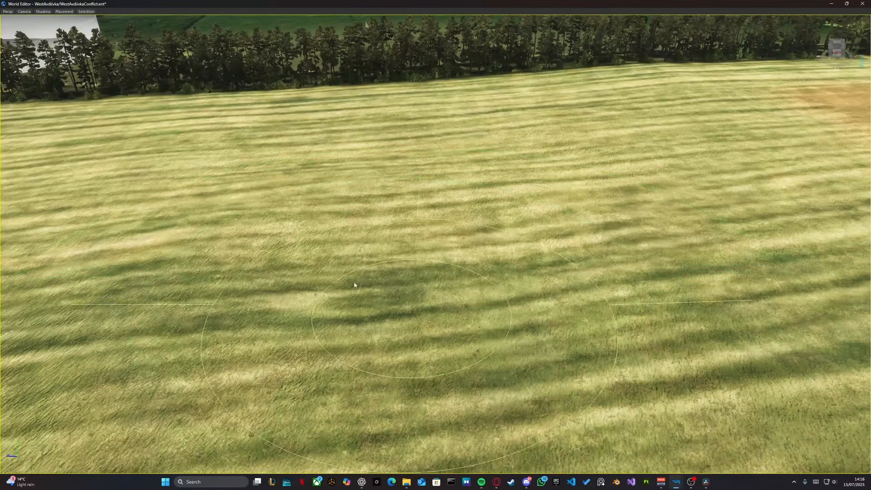
# Examine the slope of the striped field along the pine forest and towards the orange field
pyautogui.moveTo(528, 177)
pyautogui.mouseDown(button='right')
pyautogui.moveTo(473, 284)
pyautogui.moveTo(451, 195)
pyautogui.moveTo(426, 172)
pyautogui.mouseUp(button='right')
pyautogui.press('s')
pyautogui.moveTo(522, 272); pyautogui.dragTo(568, 191, button='right')
pyautogui.press('w')
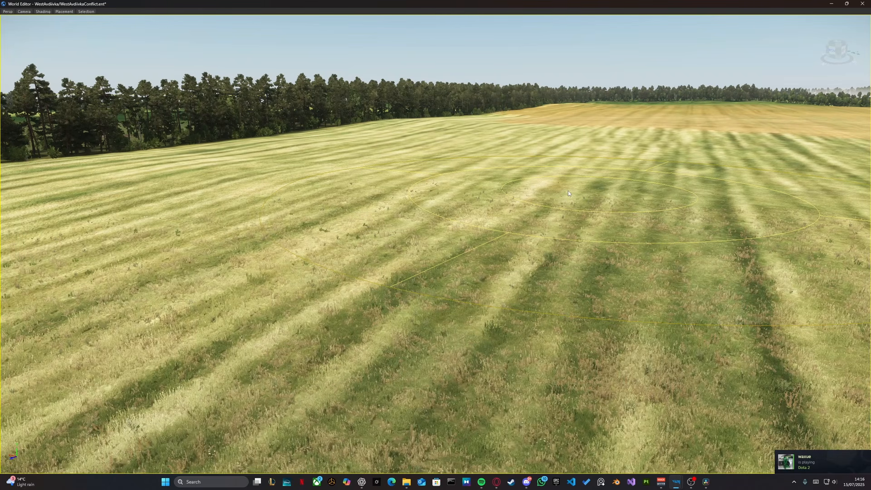
pyautogui.moveTo(568, 191)
pyautogui.mouseDown(button='right')
pyautogui.moveTo(744, 154)
pyautogui.moveTo(708, 152)
pyautogui.moveTo(563, 182)
pyautogui.mouseUp(button='right')
pyautogui.press('w')
pyautogui.press('w')
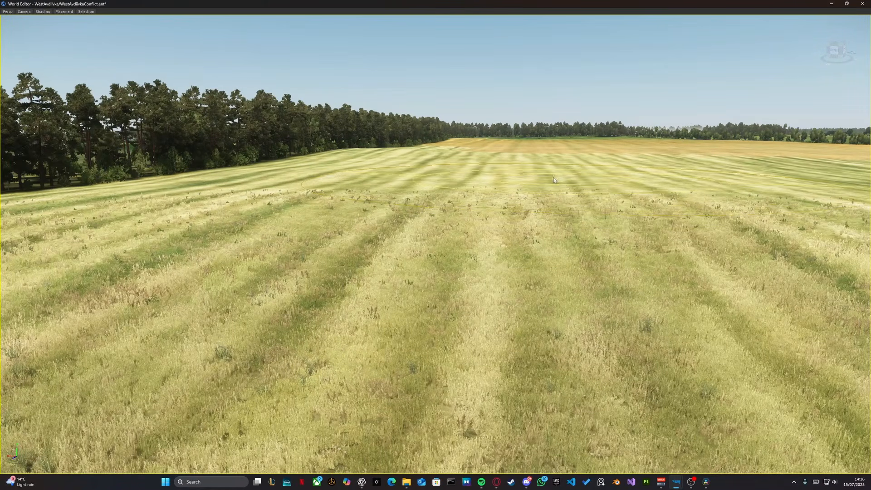
pyautogui.press('a')
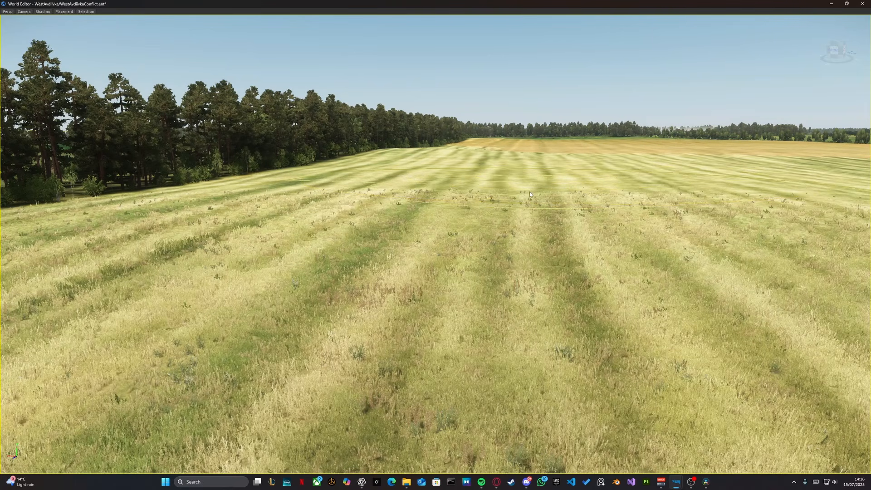
pyautogui.press('w')
pyautogui.moveTo(529, 191); pyautogui.dragTo(434, 238, button='right')
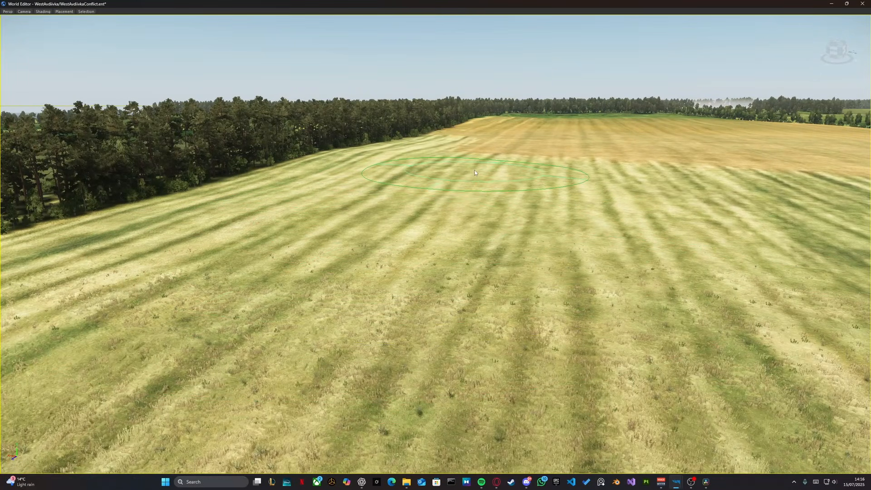
pyautogui.press('w')
pyautogui.moveTo(509, 172)
pyautogui.mouseDown(button='right')
pyautogui.moveTo(448, 173)
pyautogui.moveTo(457, 163)
pyautogui.mouseUp(button='right')
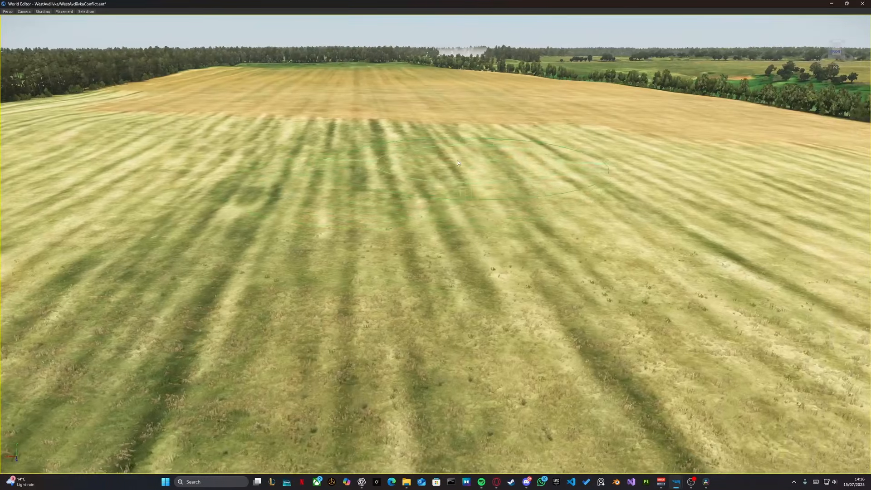
pyautogui.moveTo(405, 205); pyautogui.dragTo(293, 239, button='right')
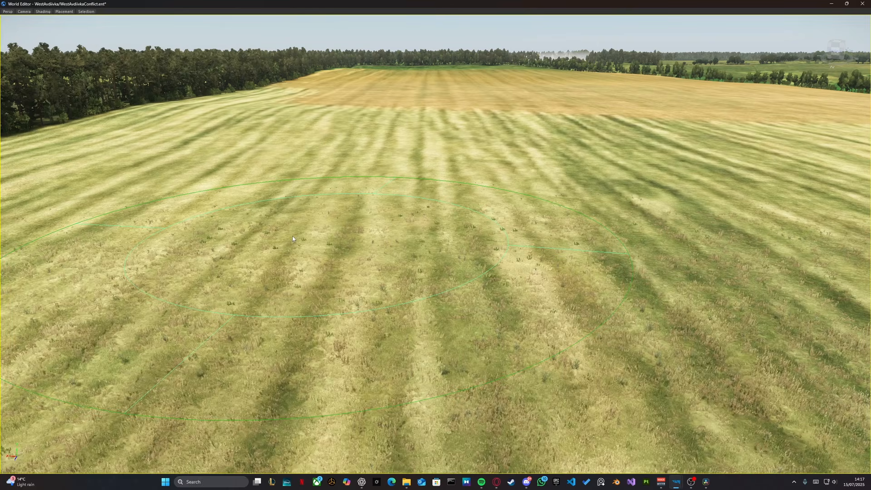
# Sculpt the terrain near the far end of the orange field with one short stroke of the large brush
pyautogui.press('w')
pyautogui.moveTo(320, 211)
pyautogui.mouseDown(button='right')
pyautogui.moveTo(272, 129)
pyautogui.moveTo(340, 124)
pyautogui.moveTo(522, 143)
pyautogui.moveTo(783, 220)
pyautogui.moveTo(635, 174)
pyautogui.moveTo(516, 177)
pyautogui.moveTo(553, 177)
pyautogui.moveTo(509, 168)
pyautogui.moveTo(467, 177)
pyautogui.mouseUp(button='right')
pyautogui.press('q')
pyautogui.press('s')
pyautogui.press('q')
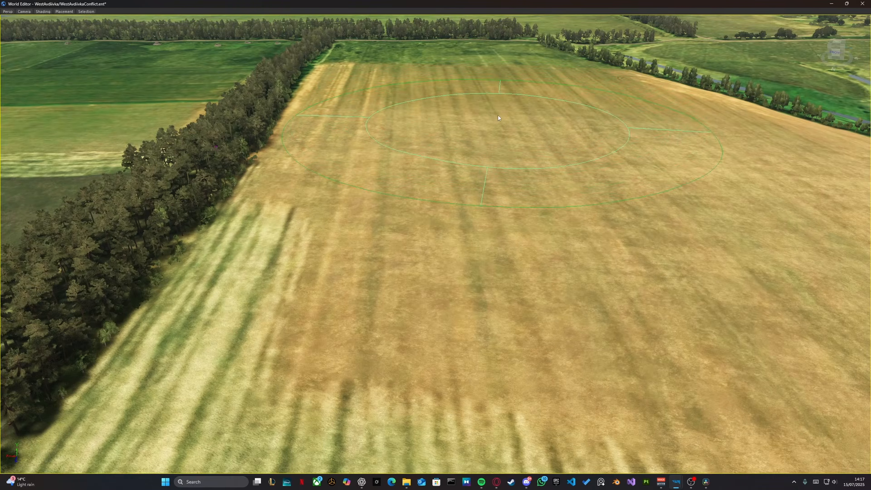
pyautogui.moveTo(511, 117)
pyautogui.mouseDown(button='right')
pyautogui.moveTo(524, 121)
pyautogui.moveTo(517, 122)
pyautogui.mouseUp(button='right')
pyautogui.moveTo(541, 117)
pyautogui.mouseDown()
pyautogui.moveTo(474, 167)
pyautogui.moveTo(514, 123)
pyautogui.moveTo(502, 135)
pyautogui.mouseUp()
pyautogui.press('w')
pyautogui.moveTo(503, 136)
pyautogui.mouseDown(button='right')
pyautogui.moveTo(585, 93)
pyautogui.moveTo(494, 154)
pyautogui.moveTo(627, 154)
pyautogui.moveTo(499, 123)
pyautogui.moveTo(472, 129)
pyautogui.moveTo(482, 174)
pyautogui.moveTo(336, 168)
pyautogui.moveTo(327, 182)
pyautogui.moveTo(163, 136)
pyautogui.moveTo(361, 155)
pyautogui.mouseUp(button='right')
# Save the world with the current terrain
pyautogui.press('w')
pyautogui.press('w')
pyautogui.hotkey('ctrl', 's')
pyautogui.press('w')
pyautogui.press('s')
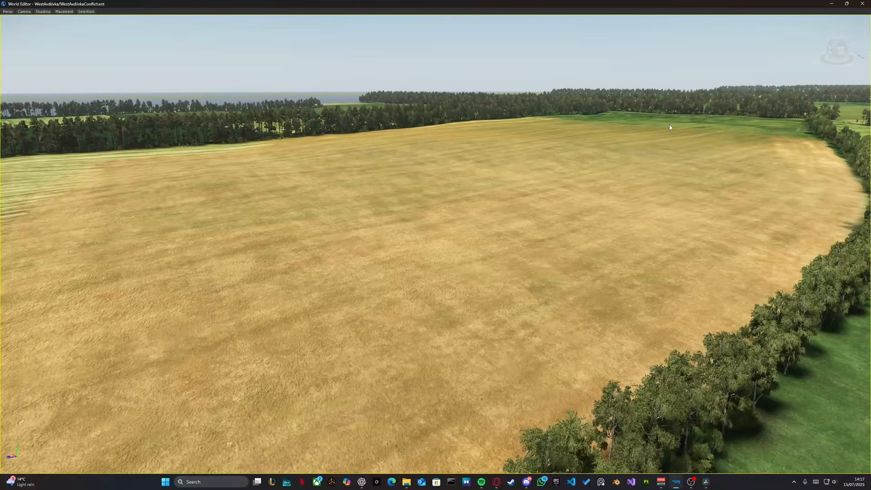
# Examine the slope of the orange and striped fields, from the tree line down towards the roadside village and the coast
pyautogui.moveTo(670, 128); pyautogui.dragTo(182, 195, button='right')
pyautogui.press('w')
pyautogui.press('q')
pyautogui.press('a')
pyautogui.press('a')
pyautogui.press('d')
pyautogui.press('w')
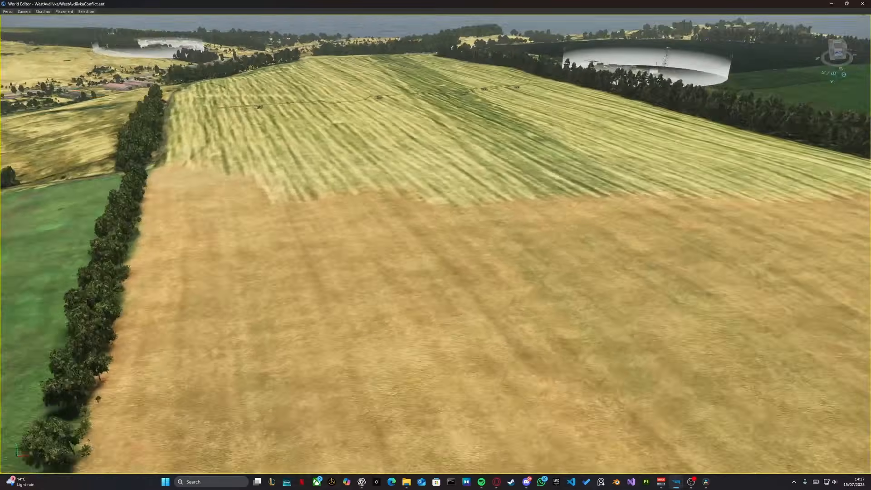
pyautogui.press('w')
pyautogui.moveTo(436, 250); pyautogui.dragTo(399, 145, button='right')
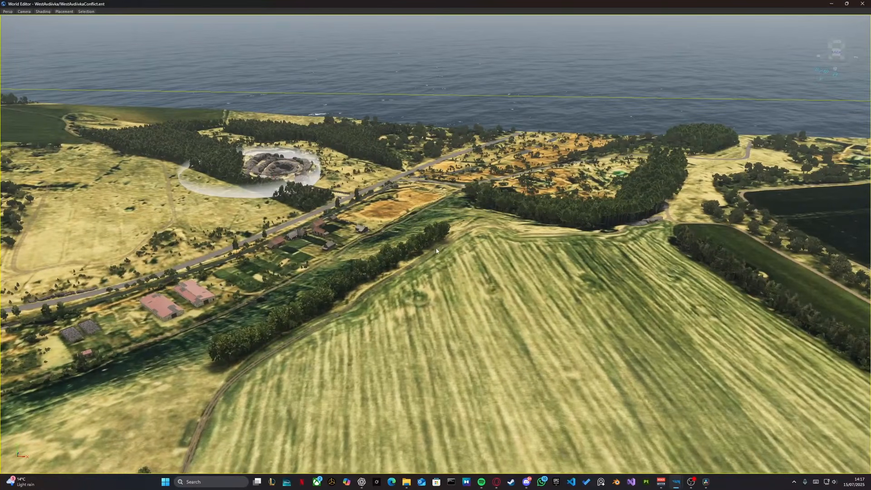
# Inspect the terrain where the striped field meets the orange field, opposite the radio tower site
pyautogui.press('a')
pyautogui.moveTo(436, 251); pyautogui.dragTo(422, 258, button='right')
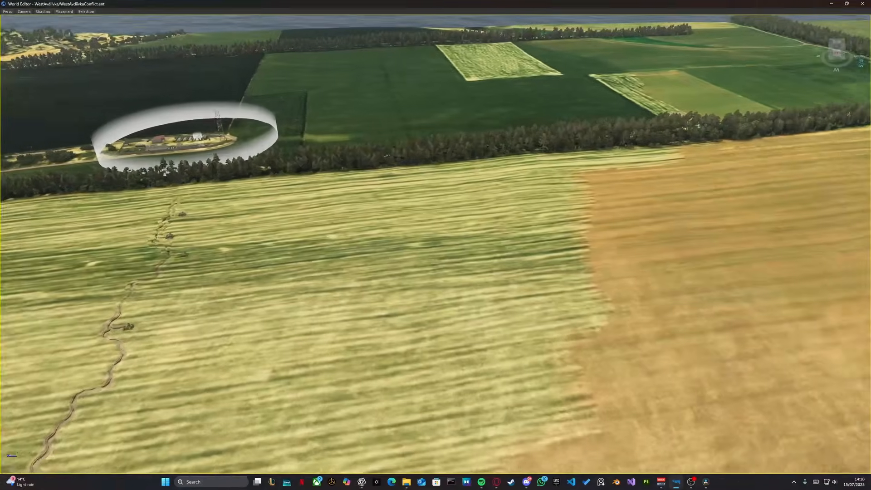
pyautogui.moveTo(436, 251); pyautogui.dragTo(404, 282, button='right')
pyautogui.press('d')
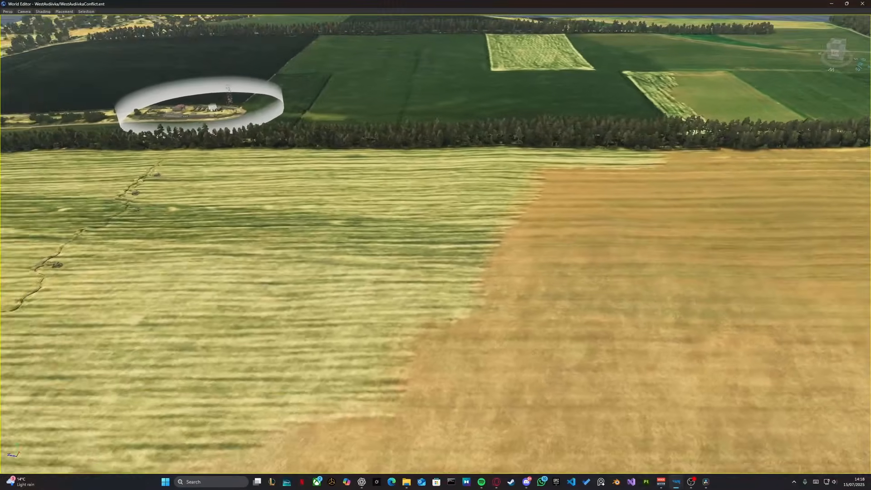
pyautogui.moveTo(508, 236); pyautogui.dragTo(525, 258, button='right')
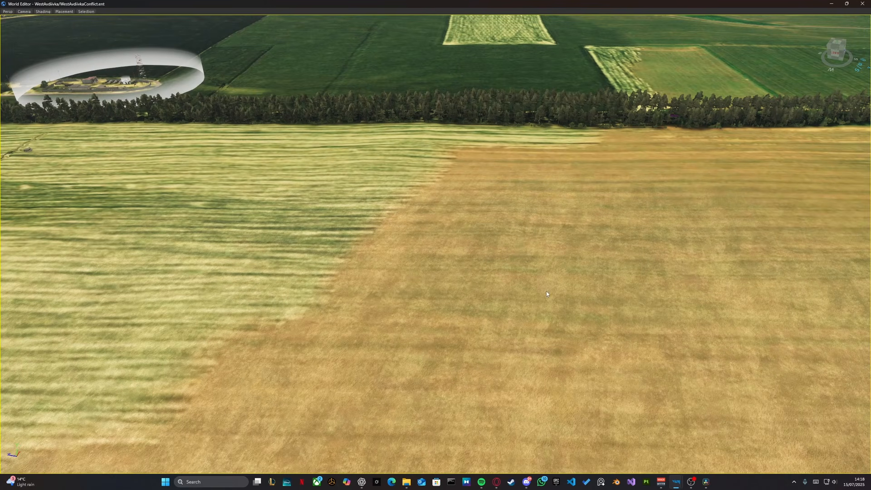
pyautogui.press('a')
pyautogui.moveTo(241, 284); pyautogui.dragTo(434, 258, button='right')
# Survey the scrubland beside the road, the red-roofed houses of the town and the surrounding industrial buildings
pyautogui.press('w')
pyautogui.press('w')
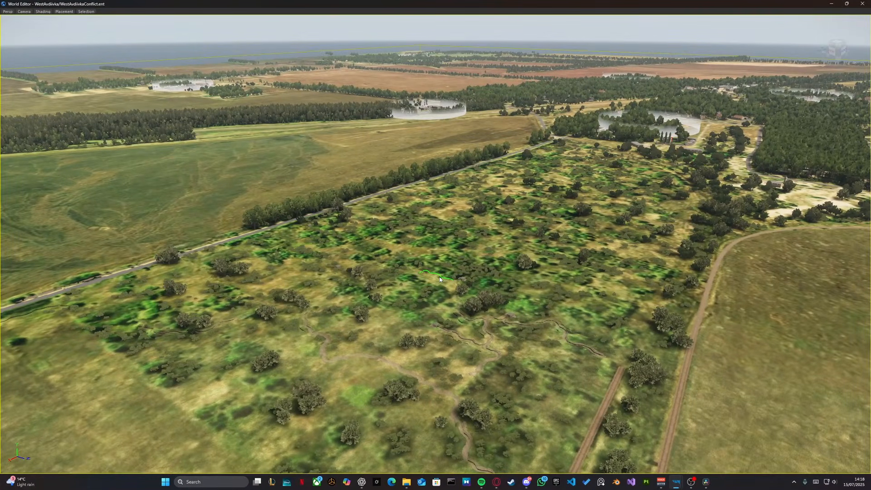
pyautogui.press('w')
pyautogui.moveTo(416, 295); pyautogui.dragTo(828, 467, button='right')
pyautogui.press('w')
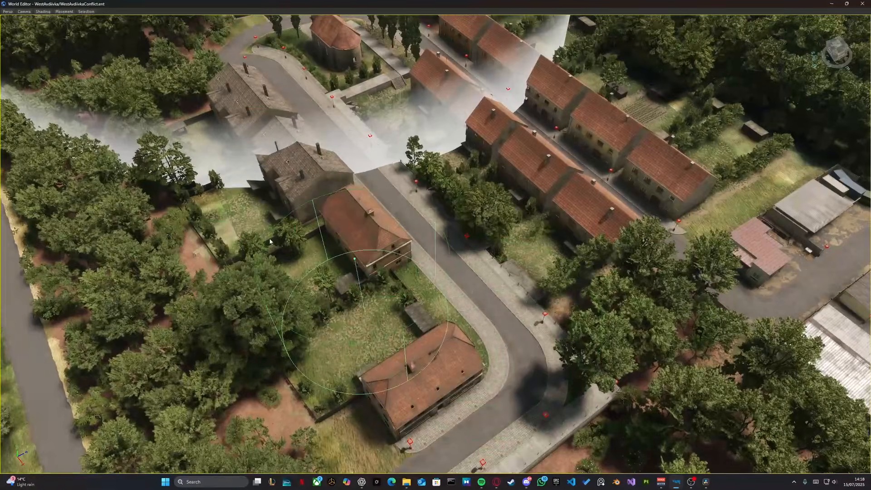
pyautogui.moveTo(353, 177)
pyautogui.mouseDown(button='right')
pyautogui.moveTo(473, 249)
pyautogui.moveTo(404, 231)
pyautogui.mouseUp(button='right')
pyautogui.moveTo(398, 165); pyautogui.dragTo(45, 259, button='right')
pyautogui.press('w')
pyautogui.press('w')
pyautogui.press('a')
pyautogui.moveTo(436, 245); pyautogui.dragTo(407, 172, button='right')
pyautogui.press('a')
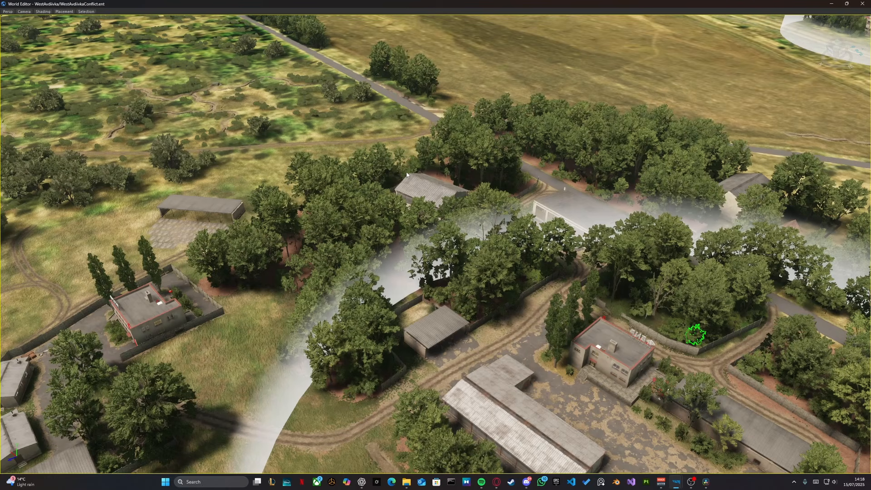
# Select the outline of the pine forest beside the parallel tracks and remove the forest to expose the ground beneath
pyautogui.moveTo(387, 179); pyautogui.dragTo(417, 178, button='right')
pyautogui.press('w')
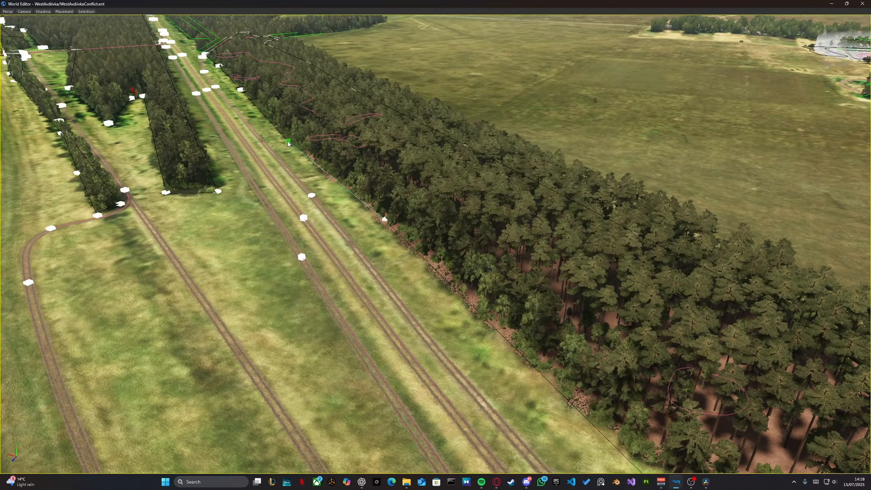
pyautogui.click(289, 143)
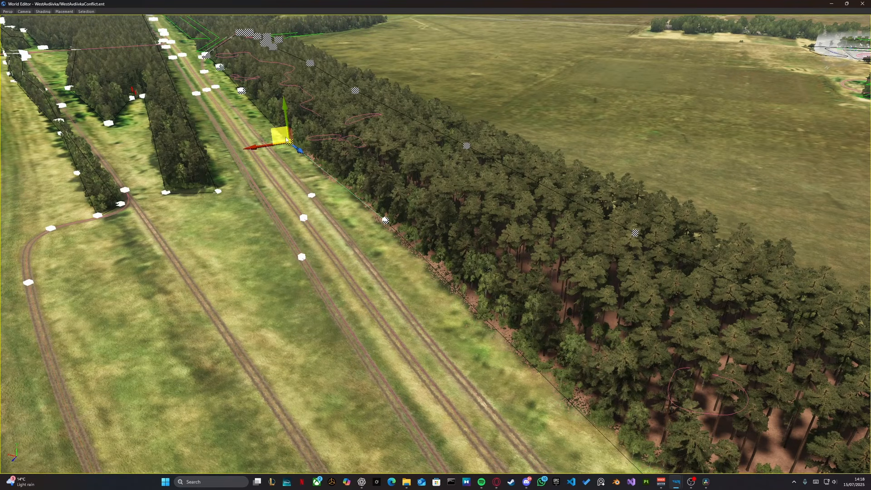
pyautogui.press('Delete')
pyautogui.moveTo(287, 138); pyautogui.dragTo(330, 136, button='right')
pyautogui.press('Escape')
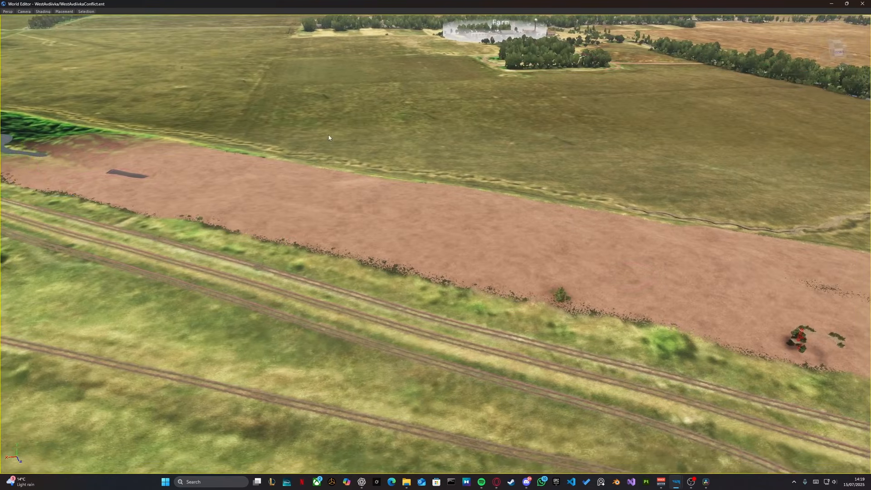
# Examine the mounds and the dip in the bare ground of the cleared forest area
pyautogui.moveTo(328, 160); pyautogui.dragTo(380, 190)
pyautogui.moveTo(380, 189); pyautogui.dragTo(479, 214, button='right')
pyautogui.press('w')
pyautogui.press('w')
pyautogui.press('w')
pyautogui.press('w')
pyautogui.press('s')
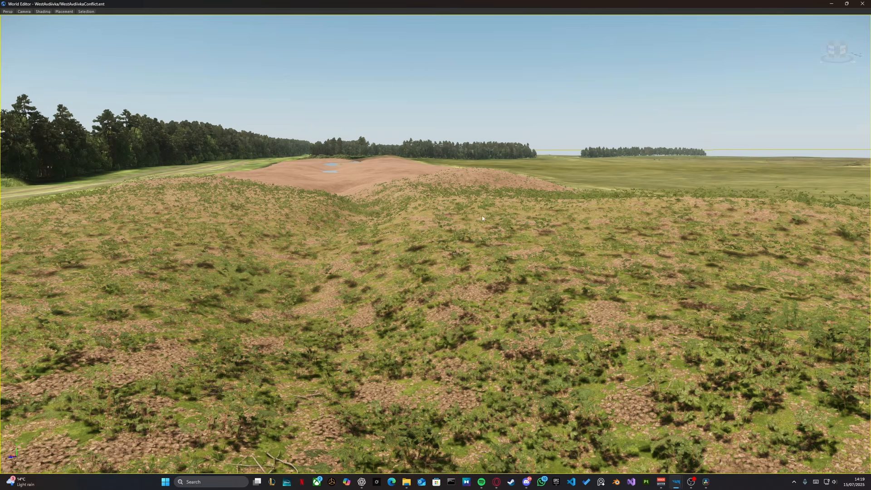
# Inspect the uneven forest floor and the gully between the trees from ground level inside the pine forest
pyautogui.moveTo(482, 216); pyautogui.dragTo(381, 264, button='right')
pyautogui.press('w')
pyautogui.press('q')
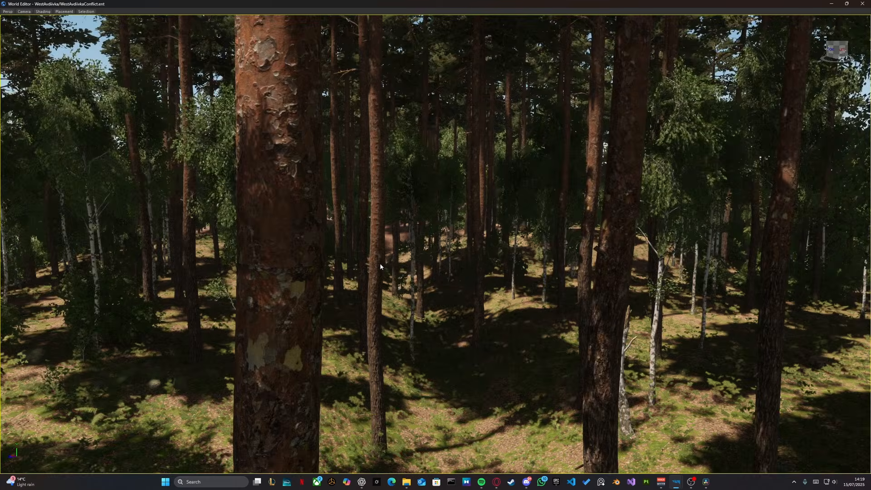
pyautogui.click(381, 263)
pyautogui.press('w')
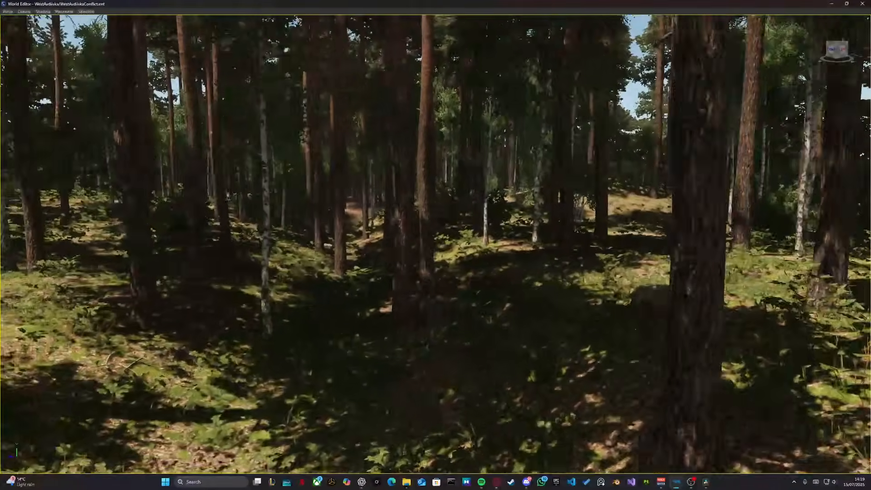
pyautogui.press('w')
pyautogui.moveTo(526, 250); pyautogui.dragTo(426, 250, button='right')
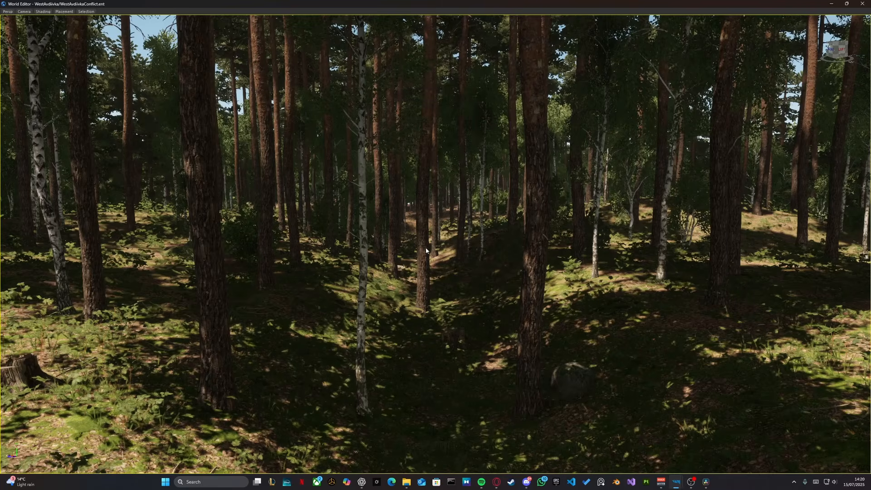
pyautogui.press('w')
pyautogui.moveTo(434, 248); pyautogui.dragTo(478, 271, button='right')
# Select the fallen branch on the forest slope and rotate it with the rotation gizmo
pyautogui.click(499, 257)
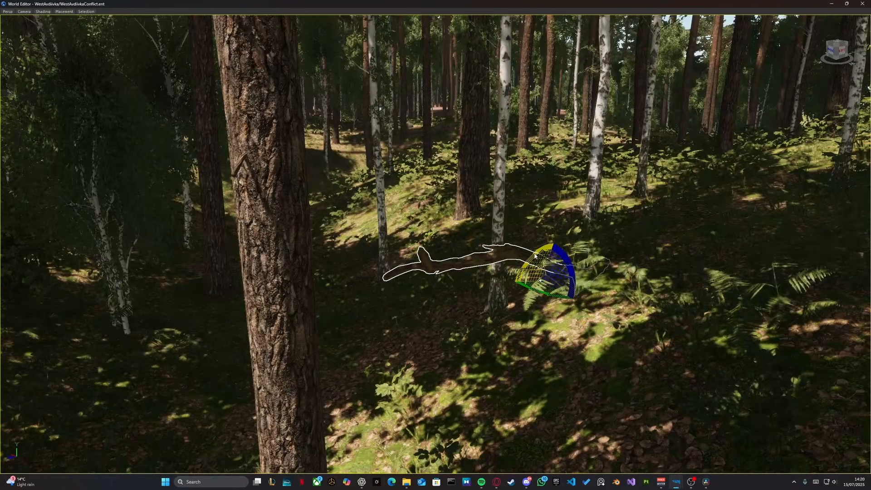
pyautogui.moveTo(534, 255); pyautogui.dragTo(508, 308)
pyautogui.moveTo(485, 236); pyautogui.dragTo(459, 280)
pyautogui.press('d')
pyautogui.moveTo(459, 279)
pyautogui.mouseDown(button='right')
pyautogui.moveTo(436, 318)
pyautogui.moveTo(435, 300)
pyautogui.moveTo(447, 312)
pyautogui.moveTo(476, 277)
pyautogui.mouseUp(button='right')
pyautogui.press('w')
pyautogui.click(447, 313)
pyautogui.press('s')
pyautogui.moveTo(479, 273); pyautogui.dragTo(478, 277)
# Select a pine at the forest's field-side edge and locate its prefab in the Resource Browser
pyautogui.click(521, 209)
pyautogui.press('s')
pyautogui.moveTo(520, 209); pyautogui.dragTo(404, 280, button='right')
pyautogui.click(514, 234)
pyautogui.press('w')
pyautogui.press('s')
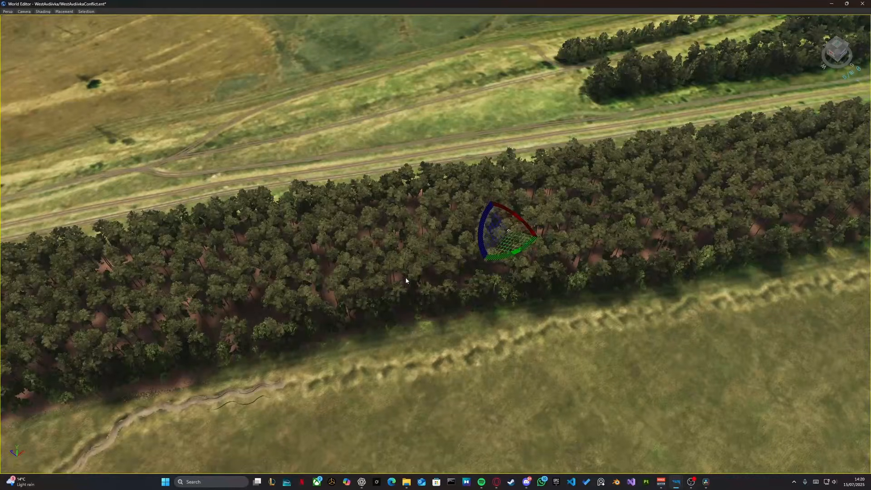
pyautogui.click(342, 292)
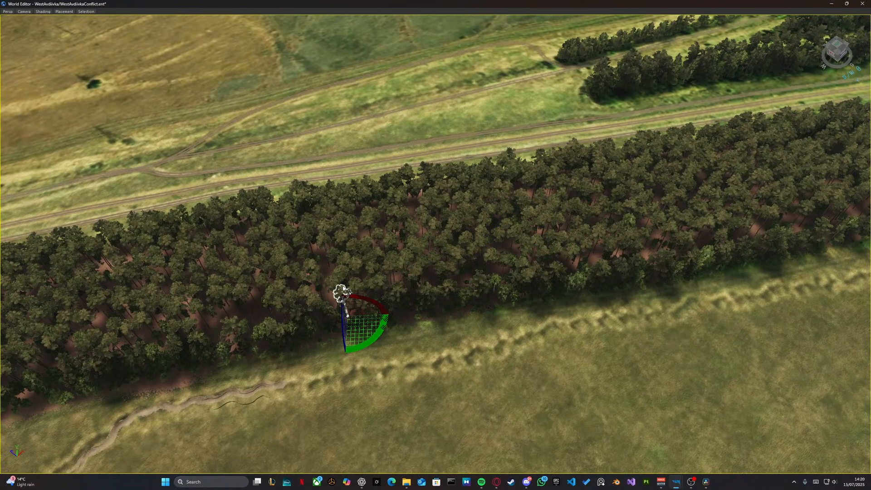
pyautogui.hotkey('ctrl', 'space')
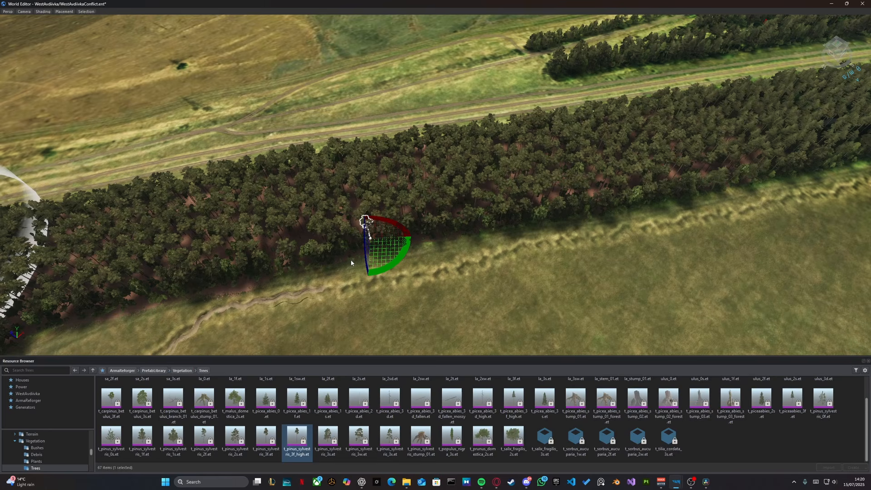
# Select the garage nearest the red-roofed building in the industrial yard and locate its prefab in the Resource Browser
pyautogui.moveTo(374, 204); pyautogui.dragTo(334, 200, button='right')
pyautogui.press('w')
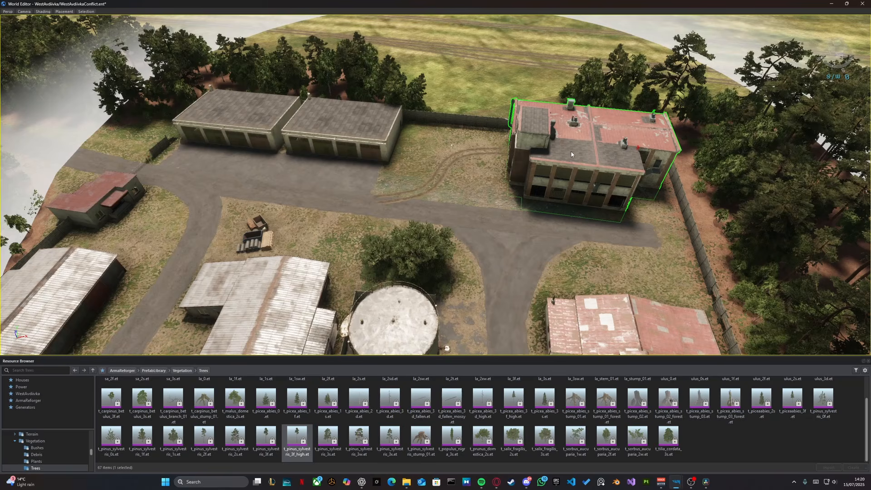
pyautogui.click(316, 123)
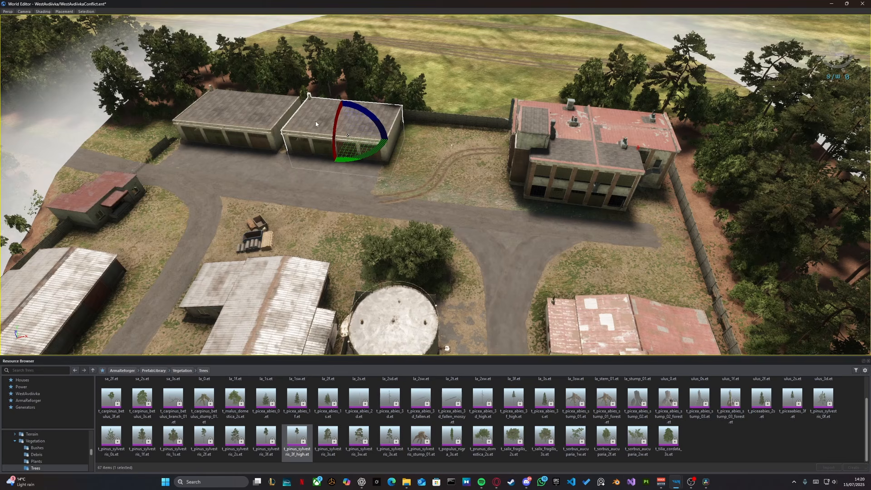
pyautogui.hotkey('ctrl', 'b')
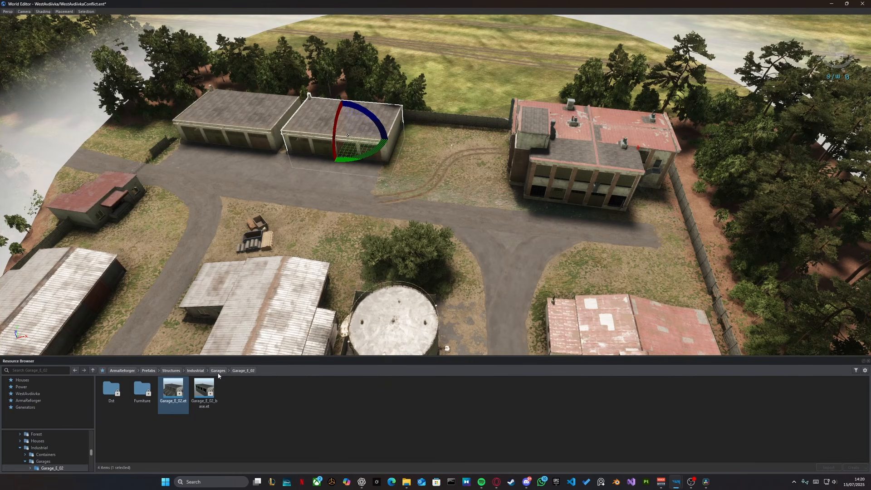
# Browse the Industrial structures and their Containers folder, and return to the selected garage's prefab
pyautogui.click(196, 370)
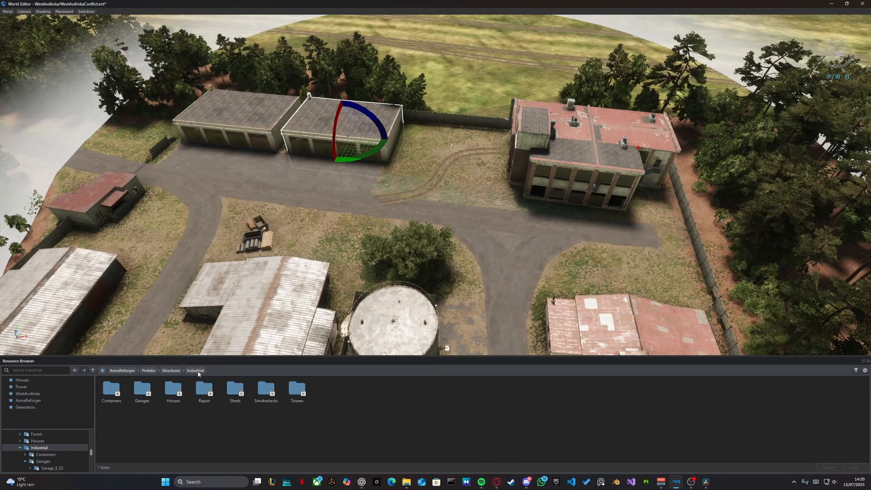
pyautogui.doubleClick(114, 397)
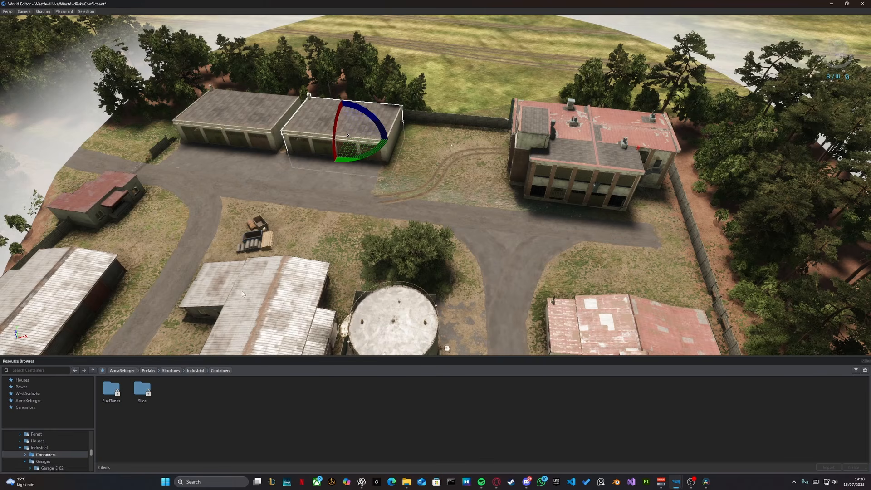
pyautogui.click(195, 371)
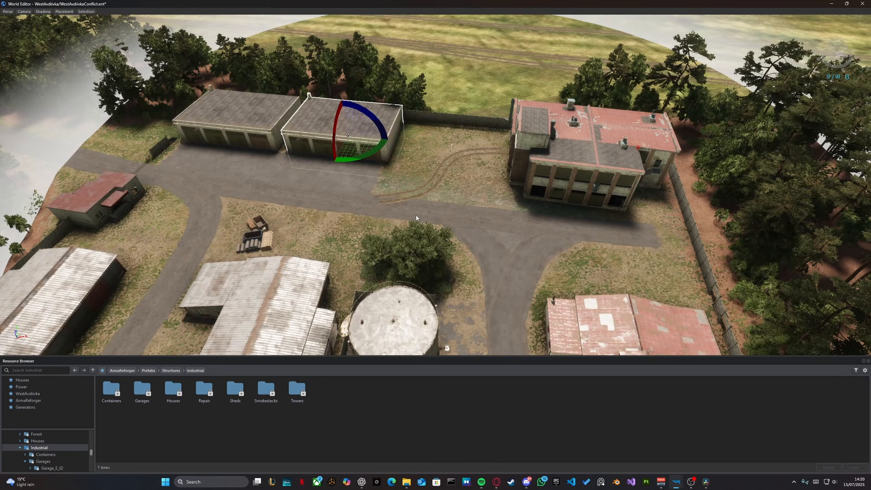
pyautogui.hotkey('ctrl', 'shift', 'f')
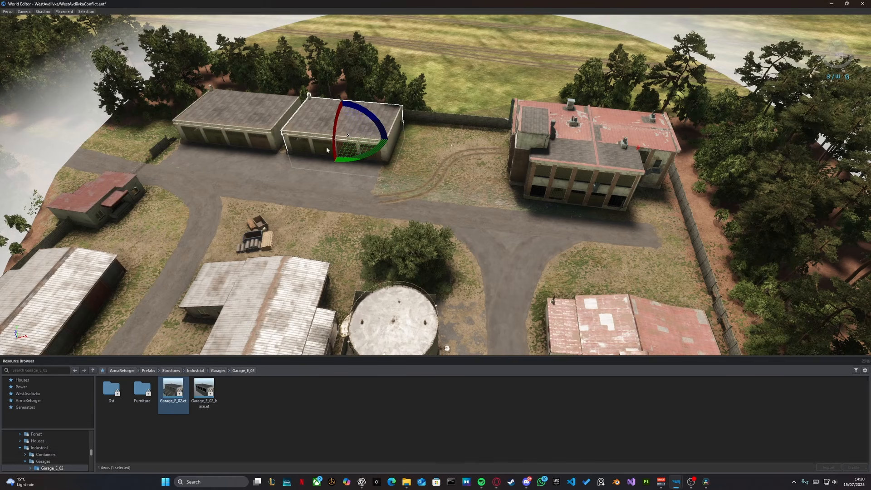
# Select the forest outline's point beside the industrial yard with the Vector tool and restore the full editor layout
pyautogui.moveTo(268, 167); pyautogui.dragTo(321, 191, button='right')
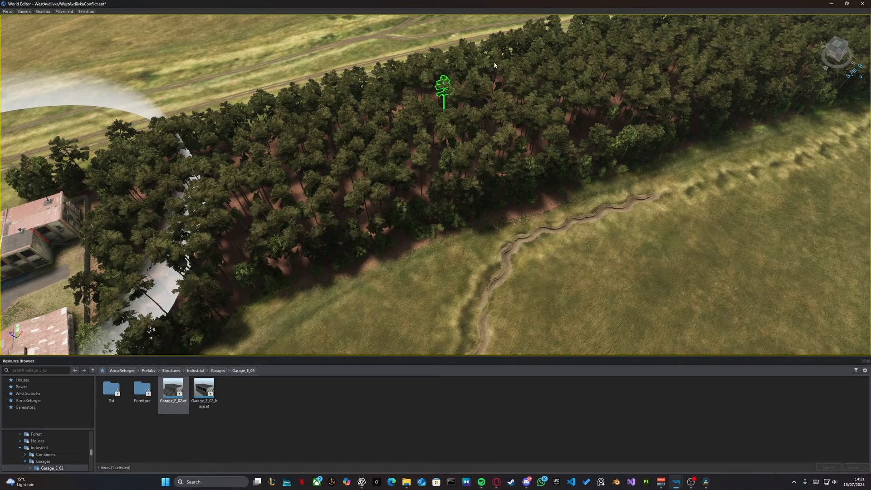
pyautogui.press('s')
pyautogui.moveTo(402, 214); pyautogui.dragTo(402, 213, button='right')
pyautogui.press('v')
pyautogui.click(319, 257)
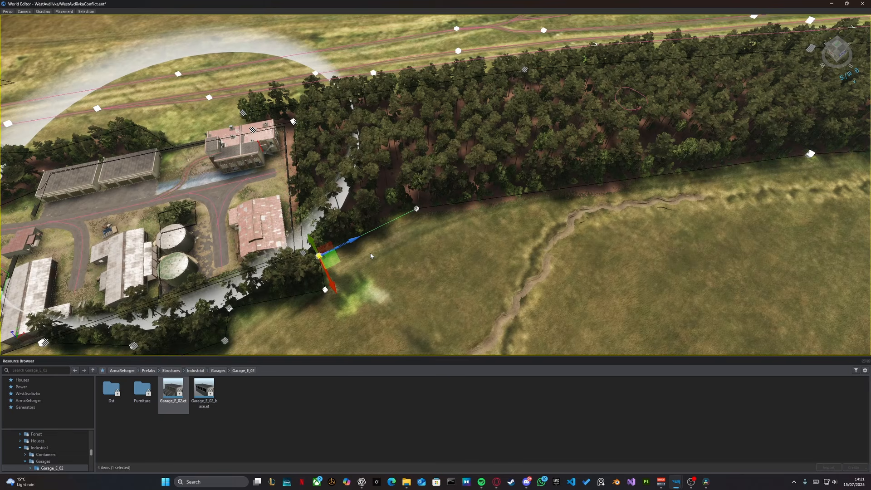
pyautogui.press('F11')
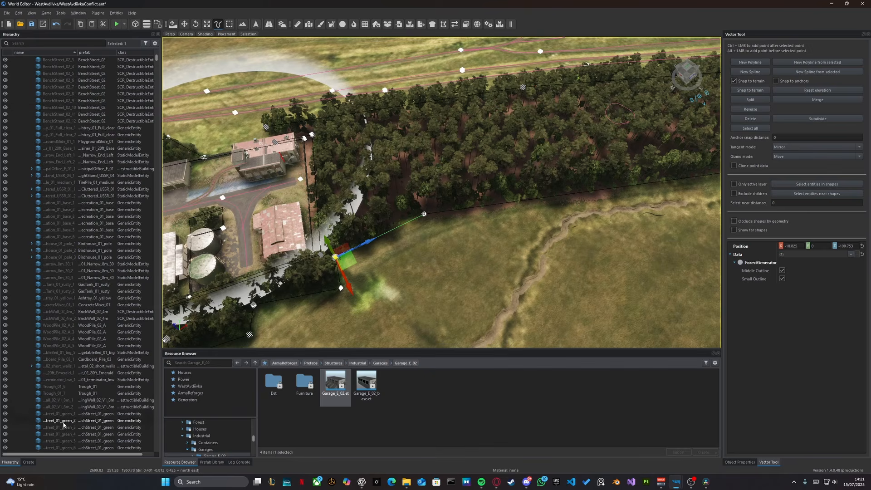
# Expand the forest's polyline shape in the hierarchy and inspect its FG_Forest_Birch2 and FG_Forest_Pine1 generators
pyautogui.click(474, 269)
pyautogui.click(424, 214)
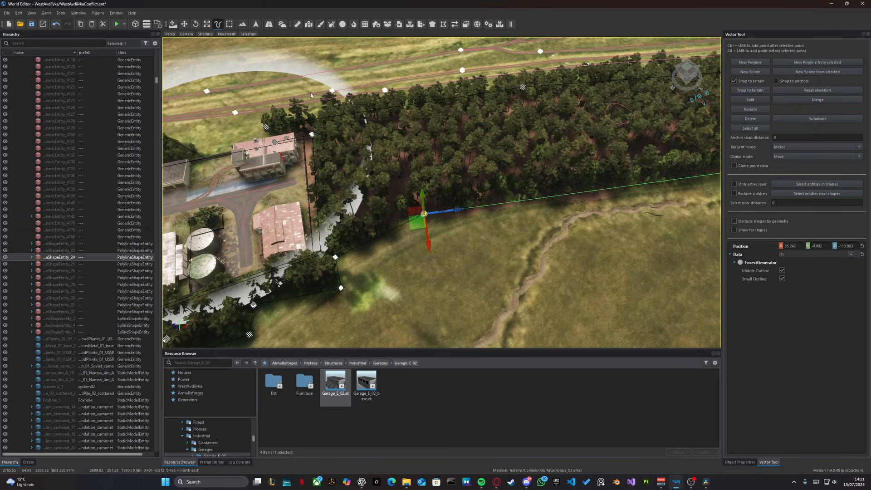
pyautogui.click(32, 257)
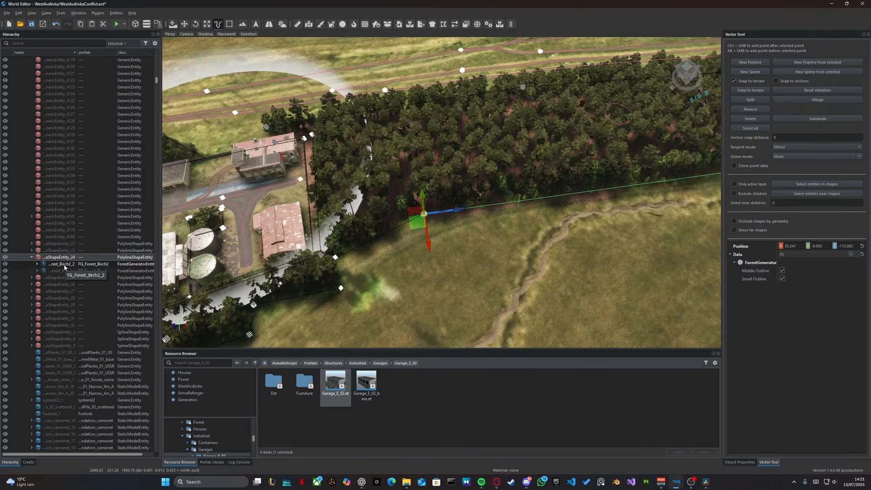
pyautogui.click(65, 265)
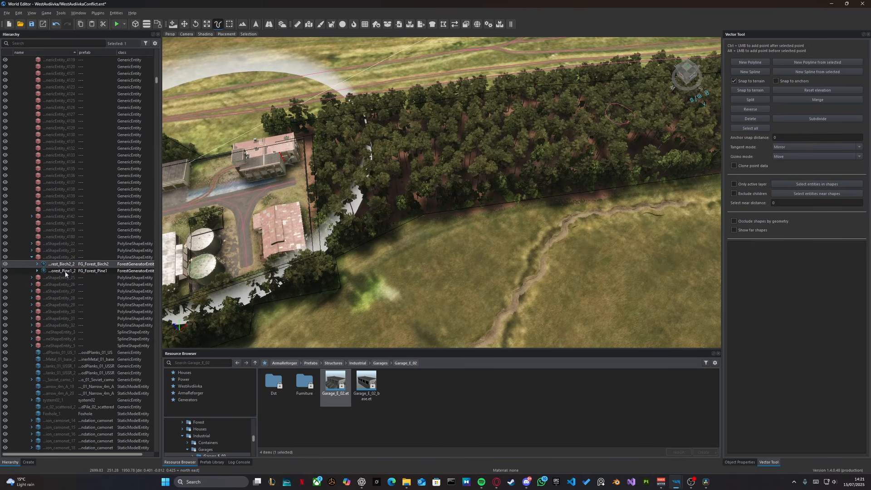
pyautogui.click(65, 271)
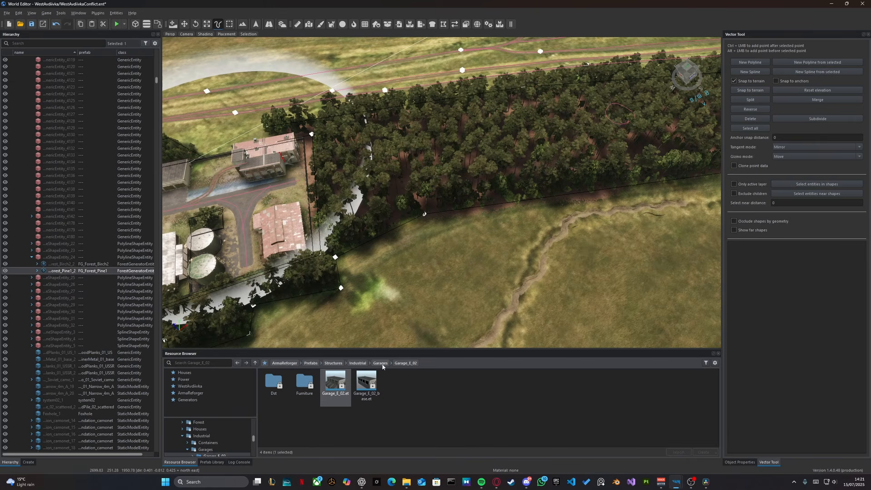
# Locate the Generators folder inside ArmaReforger's PrefabLibrary in the Resource Browser
pyautogui.click(363, 366)
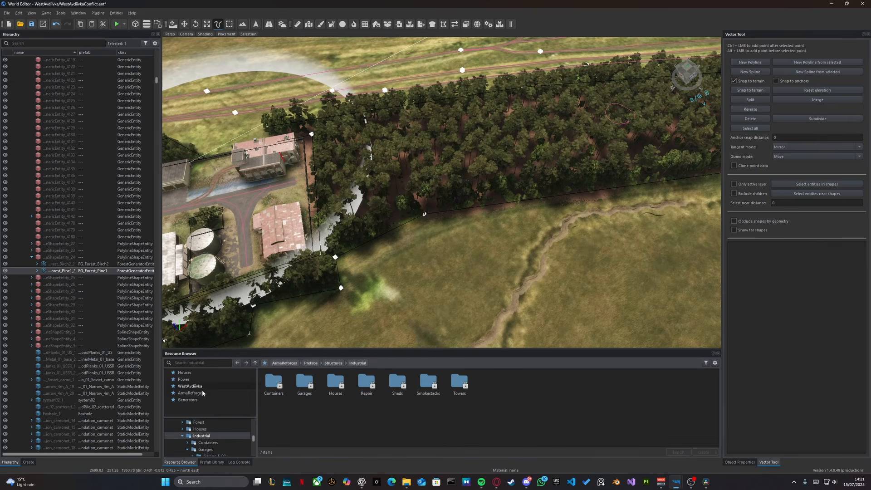
pyautogui.click(186, 400)
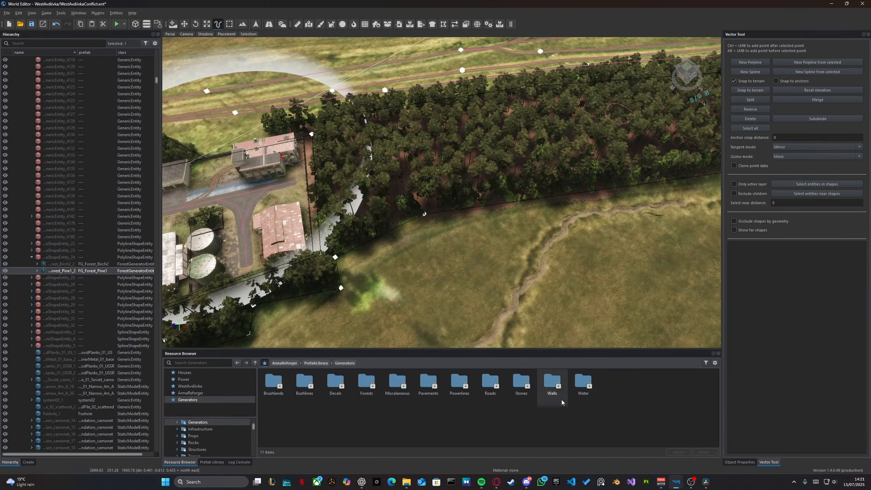
pyautogui.click(183, 393)
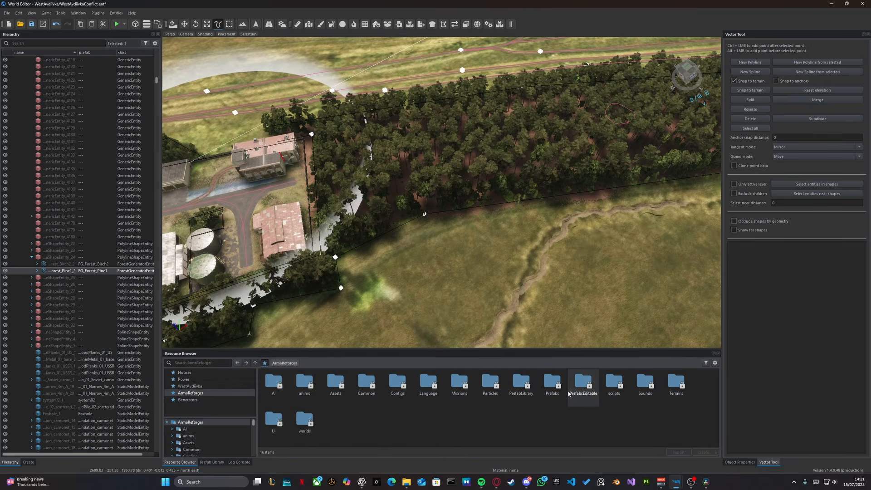
pyautogui.doubleClick(521, 383)
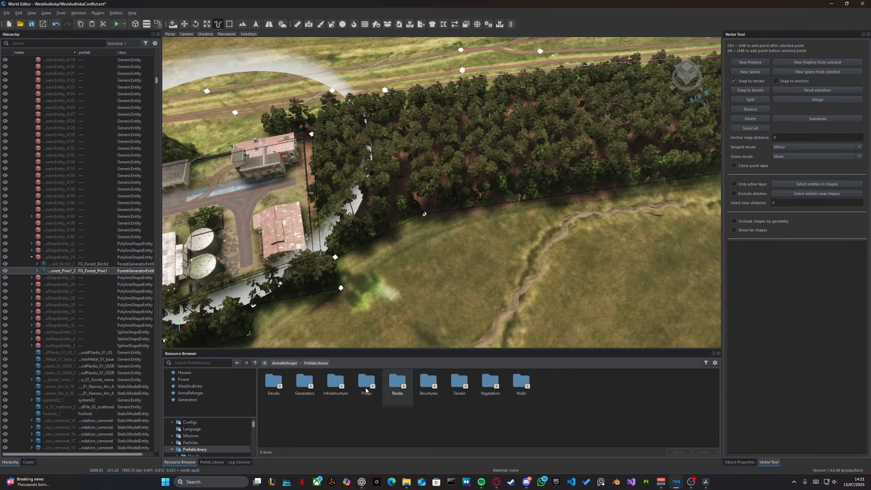
pyautogui.click(311, 381)
pyautogui.doubleClick(310, 382)
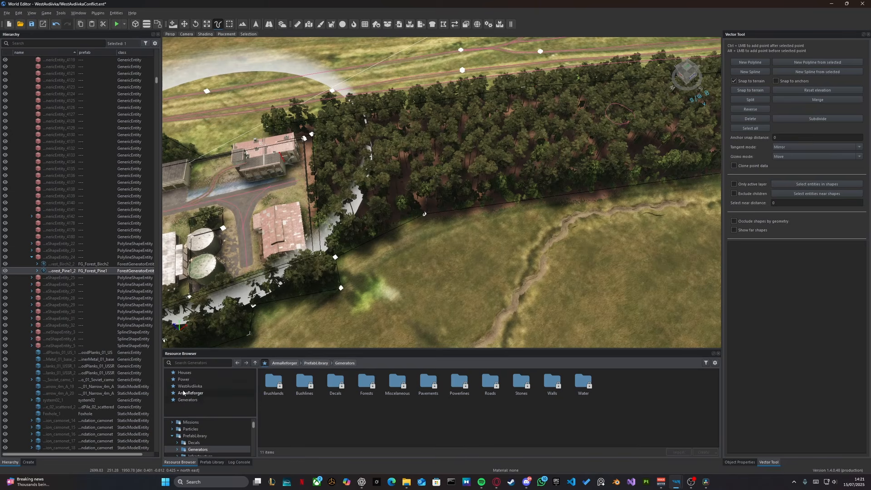
pyautogui.click(265, 363)
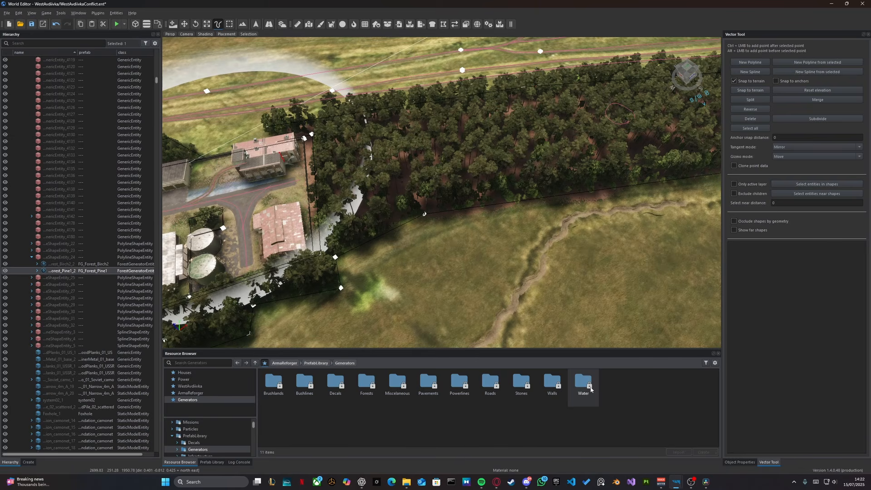
# Add the FG_Pioneer_Birch1 generator from the Brushlands folder to the forest's polyline shape, beside FG_Forest_Birch2 and FG_Forest_Pine1
pyautogui.doubleClick(278, 386)
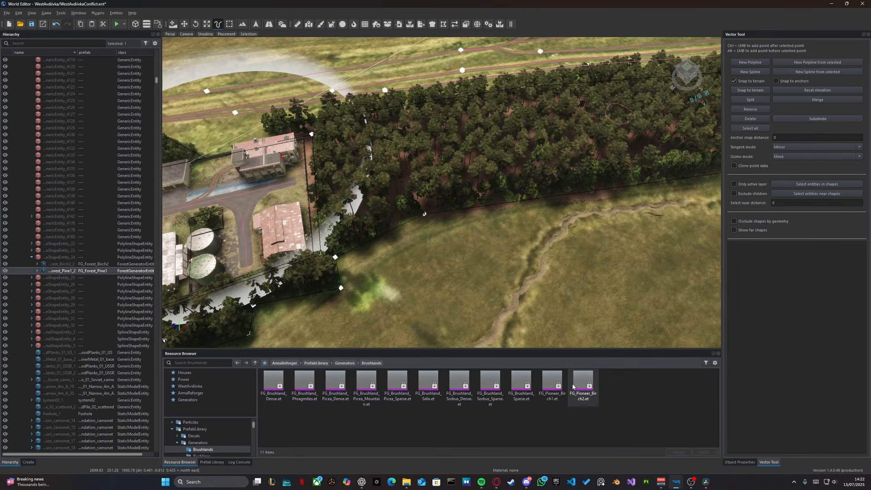
pyautogui.moveTo(553, 390); pyautogui.dragTo(73, 260)
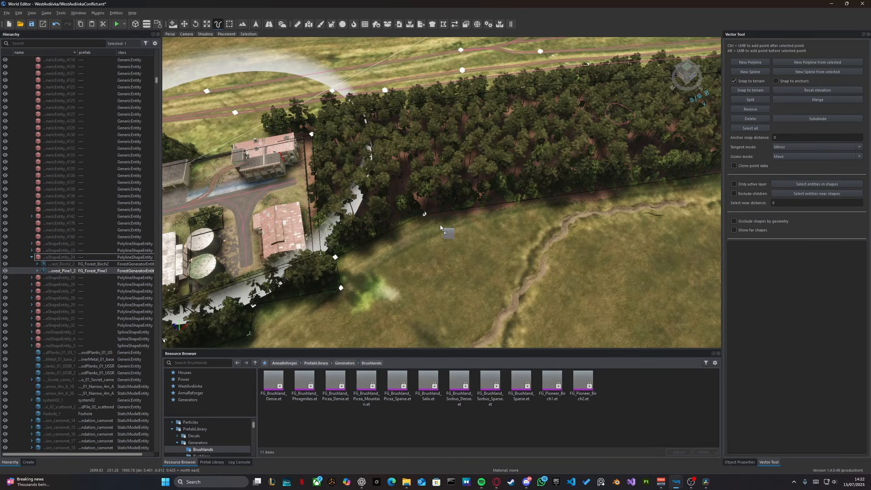
pyautogui.moveTo(440, 227); pyautogui.dragTo(441, 228)
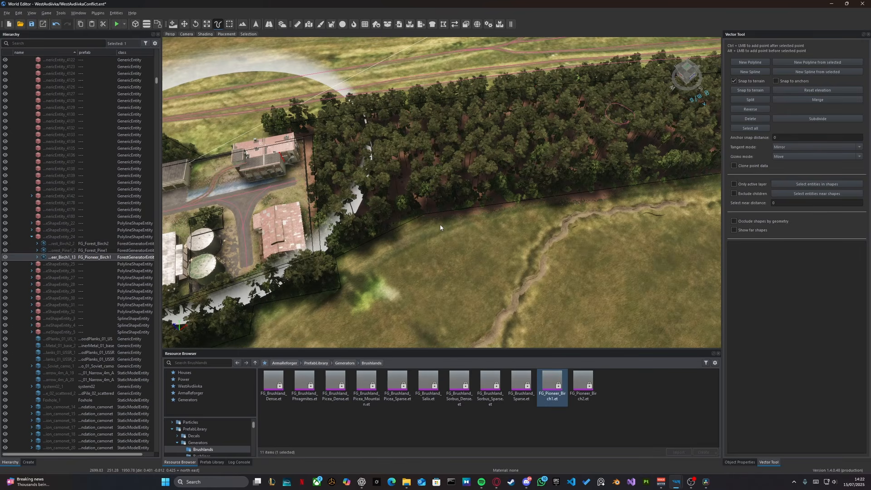
# Enter the forest at ground level and examine the undergrowth, young birches and bushes between the pines
pyautogui.scroll(6, 497, 226)
pyautogui.press('w')
pyautogui.moveTo(441, 193); pyautogui.dragTo(567, 118, button='right')
pyautogui.press('w')
pyautogui.press('w')
pyautogui.moveTo(449, 171); pyautogui.dragTo(591, 175, button='right')
pyautogui.press('w')
pyautogui.press('d')
pyautogui.press('w')
pyautogui.press('w')
pyautogui.press('w')
pyautogui.press('w')
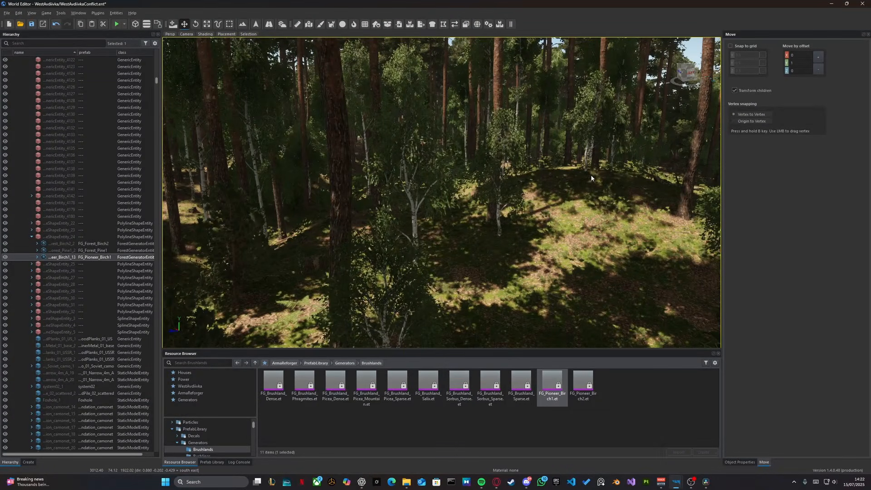
pyautogui.press('w')
pyautogui.press('a')
pyautogui.moveTo(585, 178); pyautogui.dragTo(458, 300, button='right')
pyautogui.press('w')
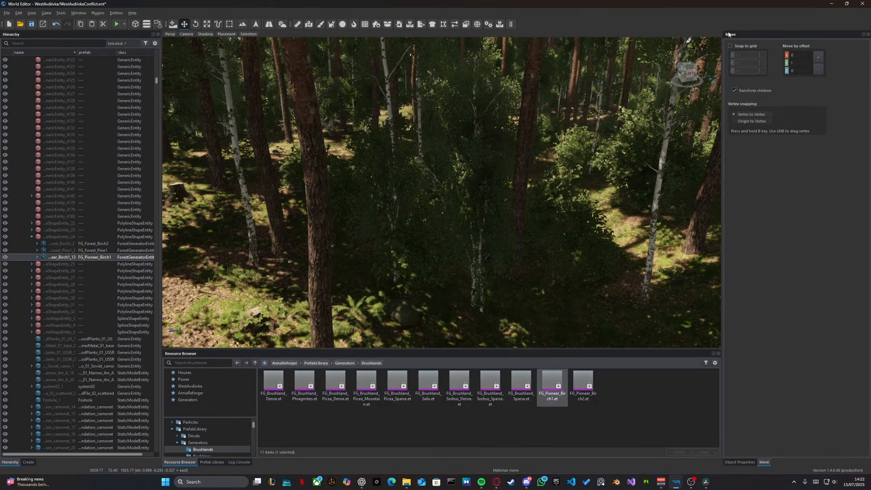
# Inspect the FG_Pioneer_Birch1 generator's Corylus cluster in the object properties, including its first two Corylus_avellana objects
pyautogui.click(735, 462)
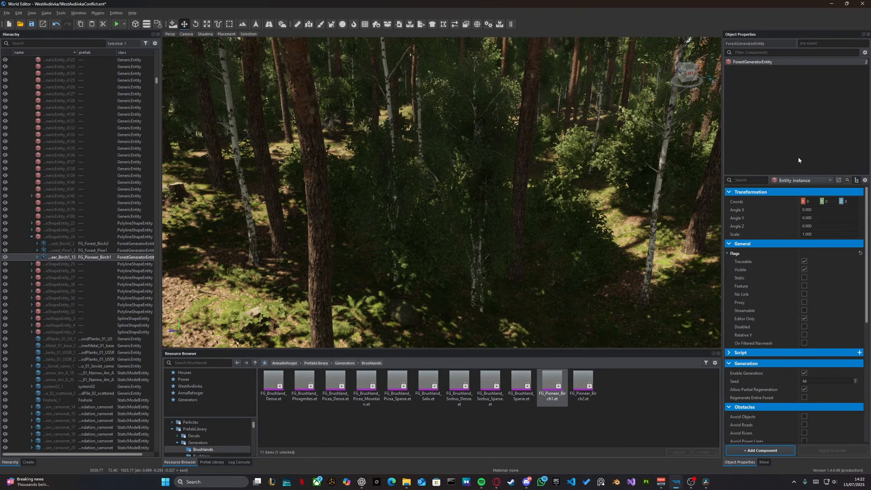
pyautogui.scroll(-5, 774, 290)
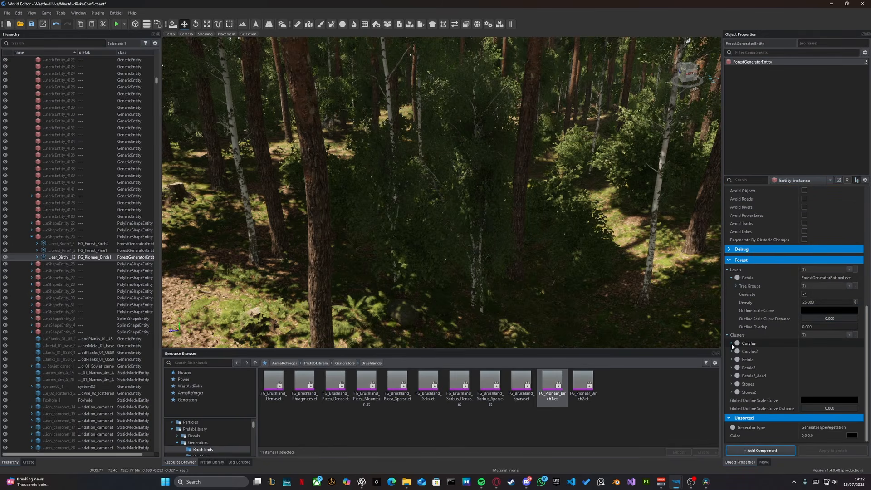
pyautogui.click(731, 343)
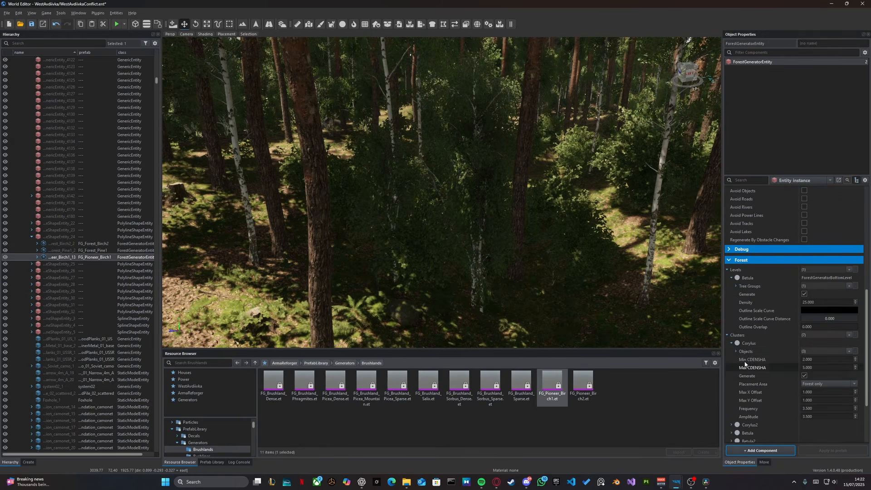
pyautogui.click(736, 352)
pyautogui.click(740, 360)
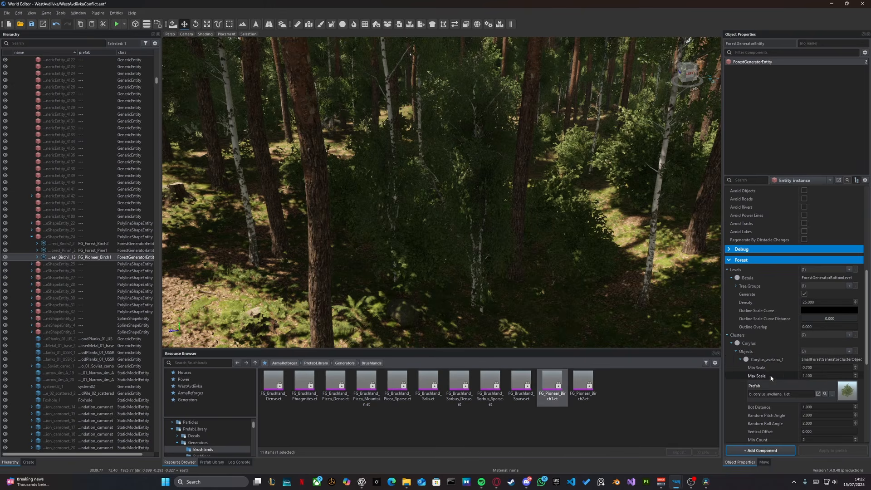
pyautogui.scroll(-1, 771, 378)
pyautogui.scroll(-3, 749, 327)
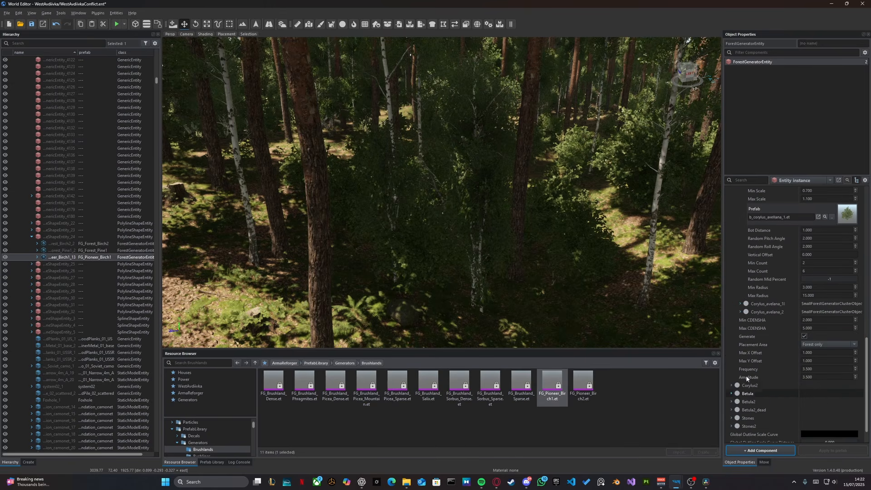
pyautogui.click(741, 304)
pyautogui.scroll(3, 786, 246)
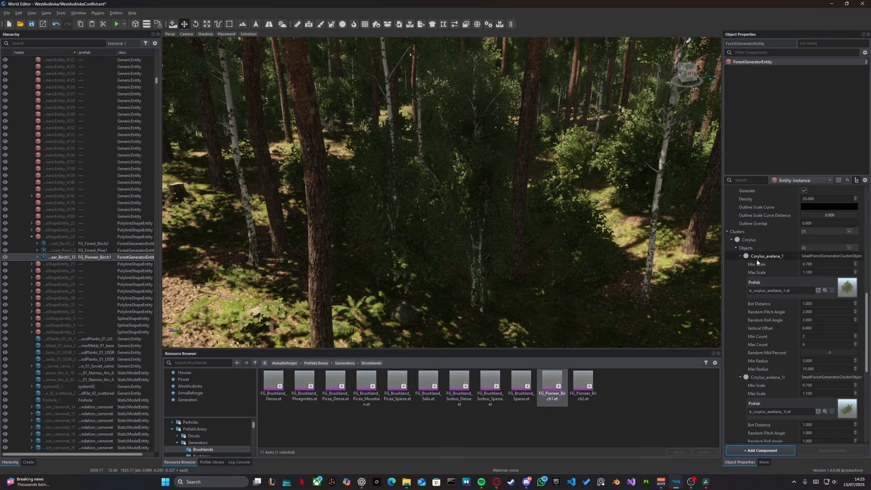
pyautogui.scroll(-6, 755, 285)
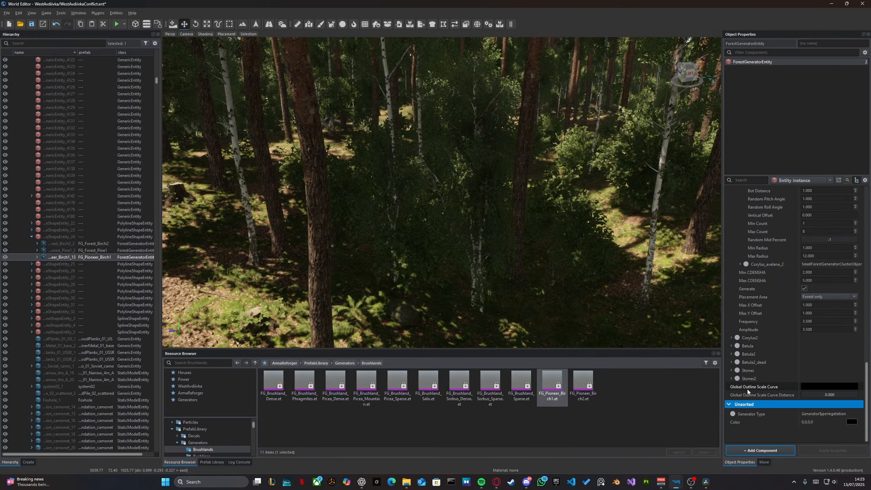
# Inspect the objects of the generator's Stones cluster, including Stone_03's settings, and collapse the cluster
pyautogui.click(731, 370)
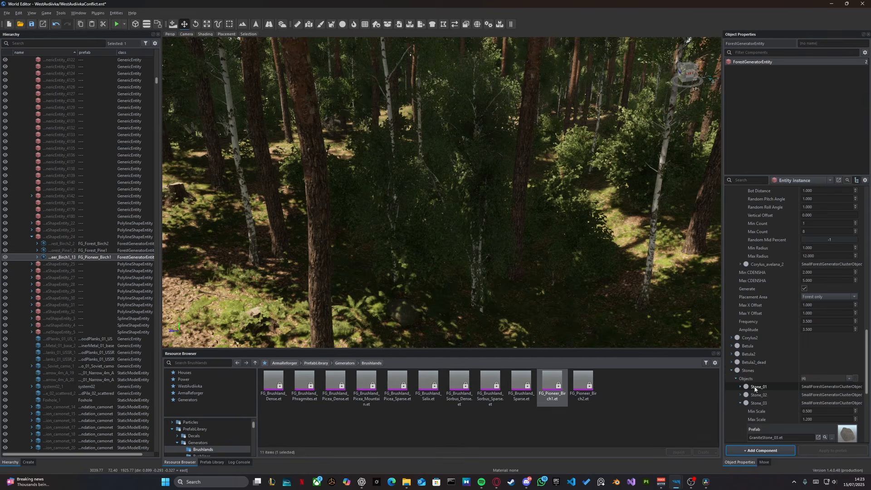
pyautogui.scroll(-4, 772, 385)
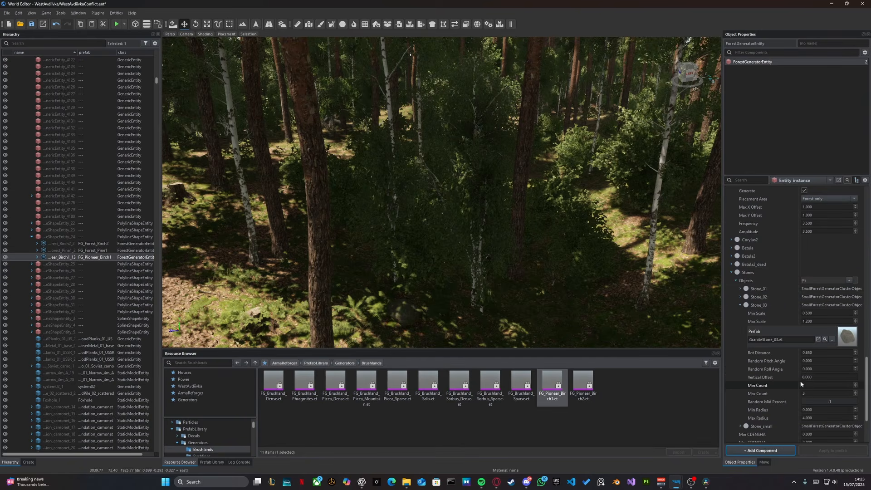
pyautogui.click(732, 273)
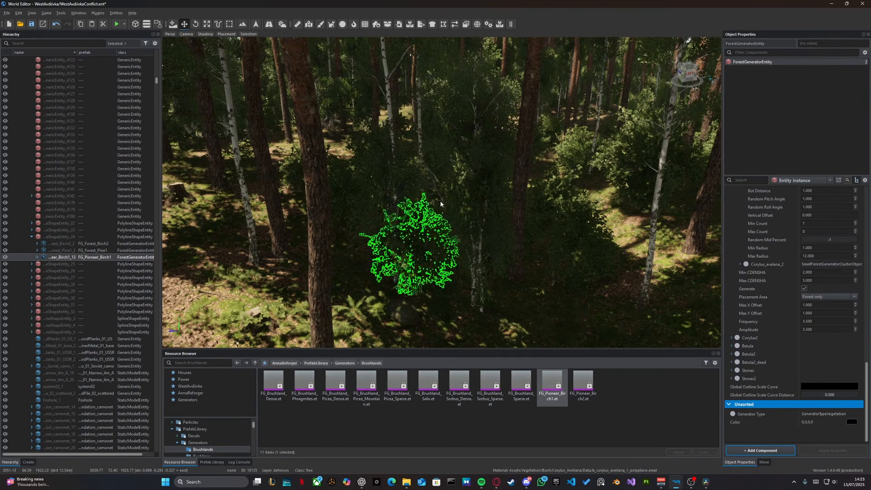
# Examine the generated hazel bushes and birch trees from several angles inside the forest
pyautogui.press('w')
pyautogui.moveTo(399, 191); pyautogui.dragTo(324, 199, button='right')
pyautogui.press('d')
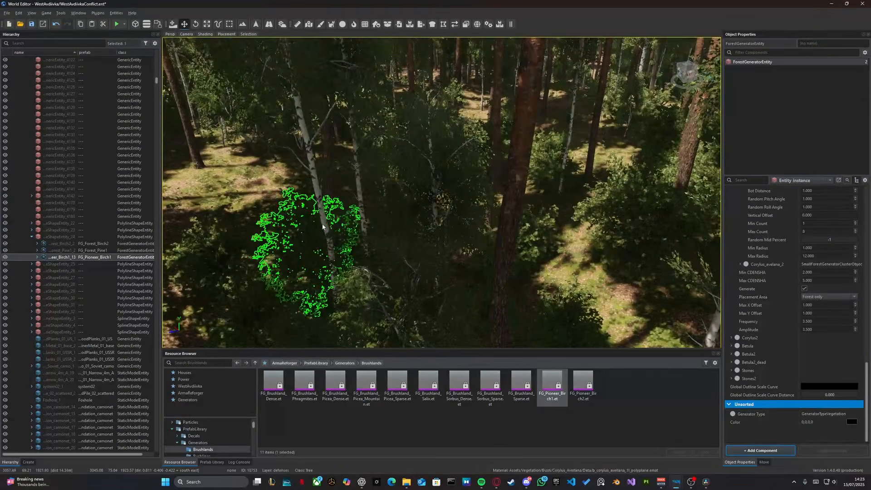
pyautogui.press('a')
pyautogui.moveTo(433, 217); pyautogui.dragTo(416, 215, button='right')
pyautogui.press('d')
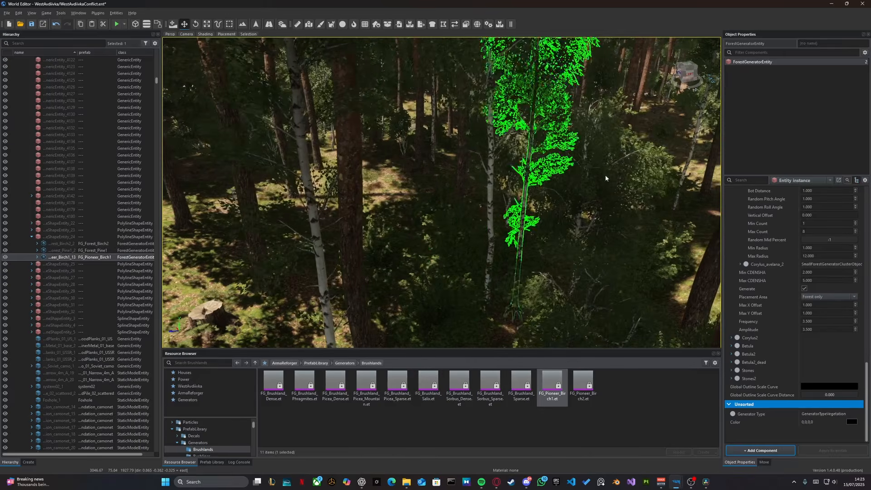
# Open the prefab chooser for the first Corylus_avellana object and preview the b_salix_cinerea_1w, b_rosa_canina_1s and b_phragmites_australis_1b bushes
pyautogui.scroll(5, 781, 295)
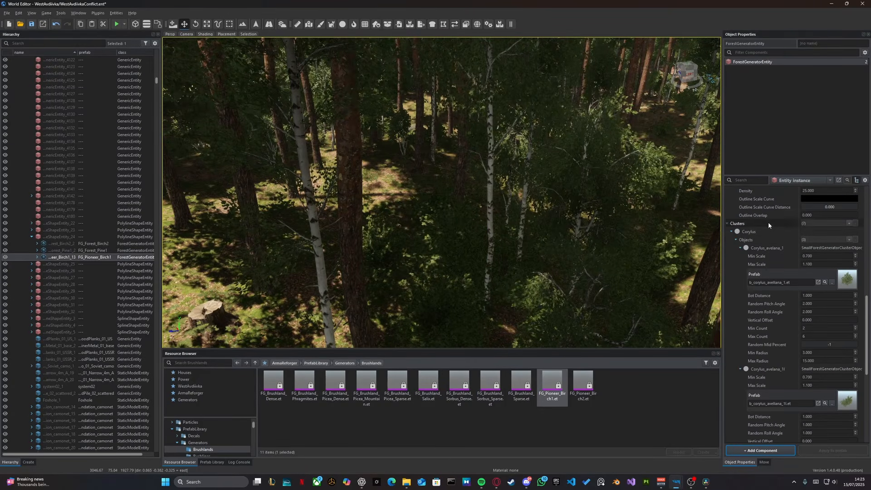
pyautogui.click(833, 282)
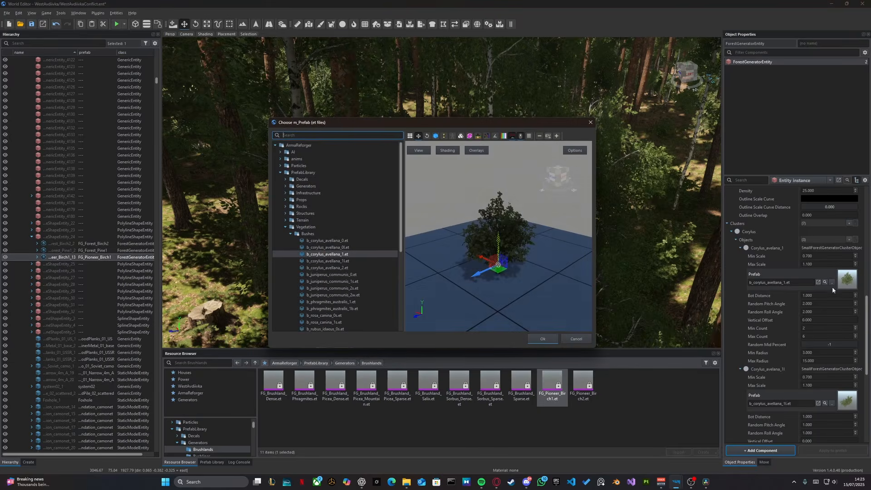
pyautogui.moveTo(422, 129); pyautogui.dragTo(416, 104)
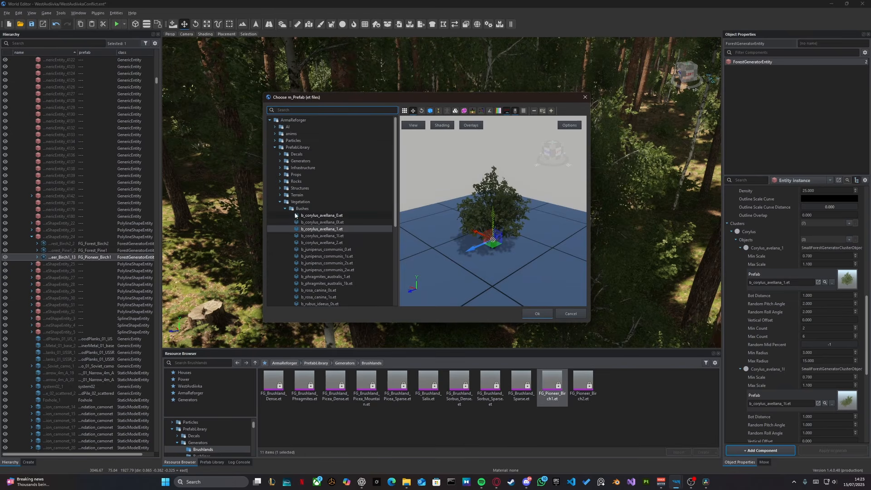
pyautogui.scroll(-3, 306, 219)
pyautogui.click(318, 169)
pyautogui.click(320, 204)
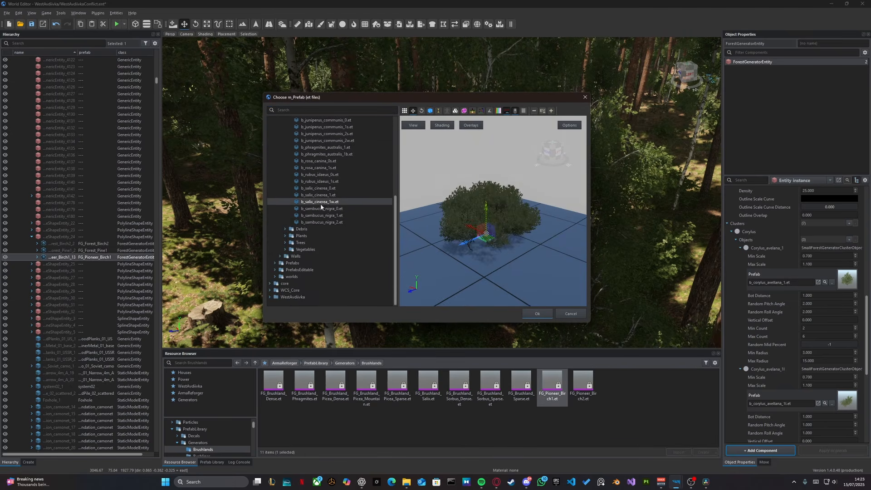
pyautogui.click(316, 169)
pyautogui.click(321, 155)
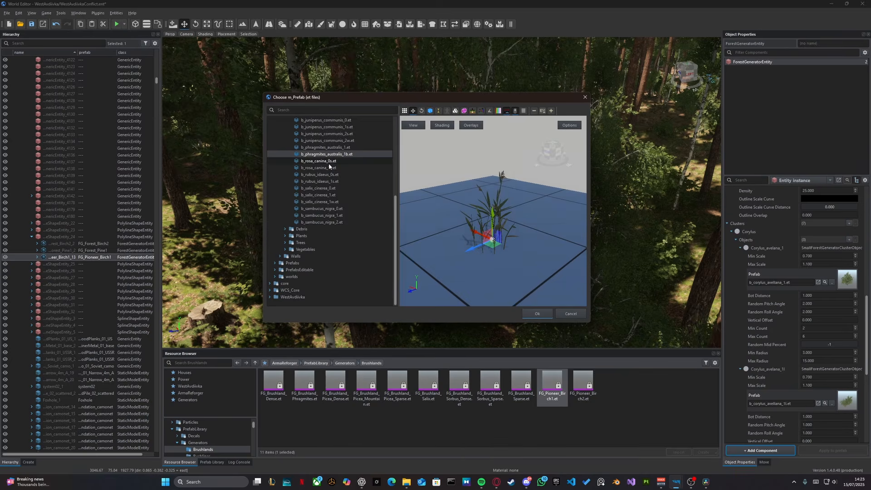
# Preview the b_corylus_avellana bush variants and close the prefab chooser without choosing a replacement
pyautogui.press('Up')
pyautogui.press('Up')
pyautogui.press('Up')
pyautogui.press('Up')
pyautogui.press('Up')
pyautogui.press('Up')
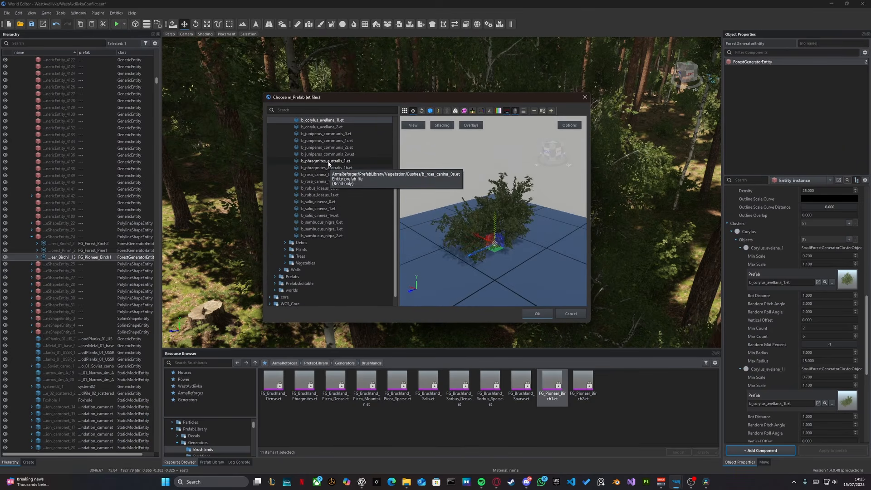
pyautogui.scroll(2, 328, 164)
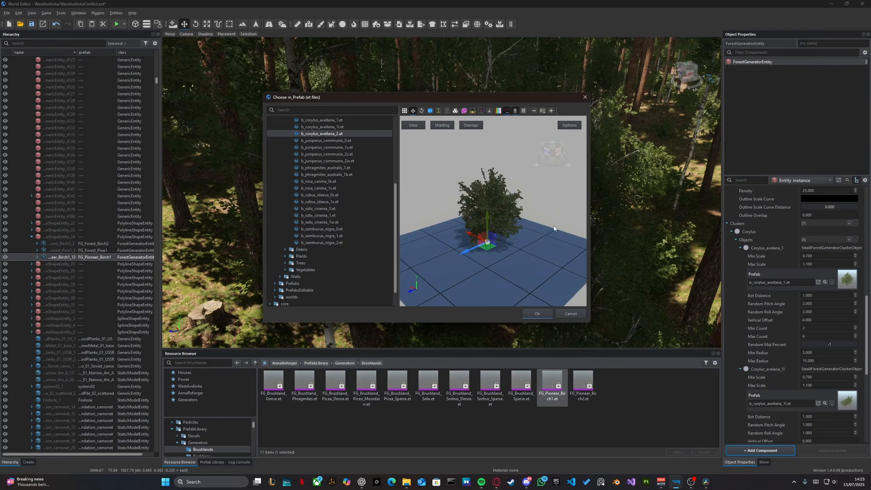
pyautogui.click(585, 97)
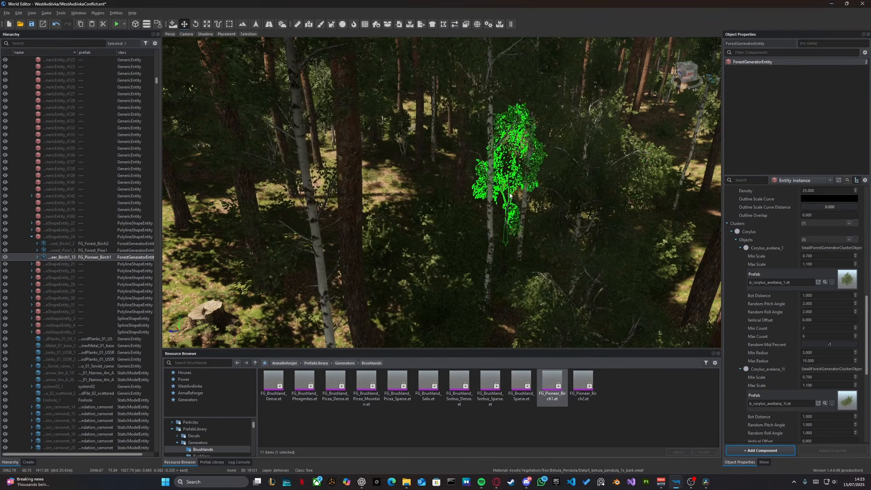
# Review the birch generator's clusters and its Generation and Obstacles settings while looking around the surrounding woodland
pyautogui.moveTo(578, 168); pyautogui.dragTo(565, 180, button='right')
pyautogui.press('s')
pyautogui.scroll(-9, 769, 232)
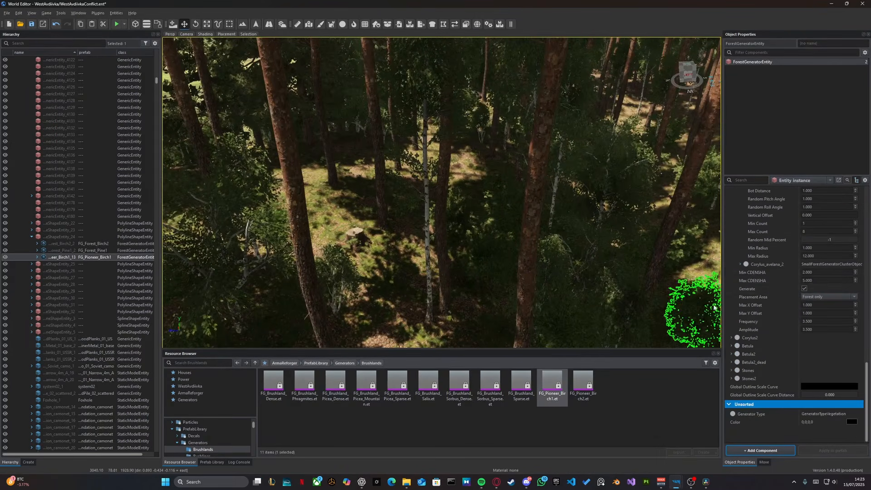
pyautogui.press('d')
pyautogui.moveTo(559, 226); pyautogui.dragTo(556, 247, button='right')
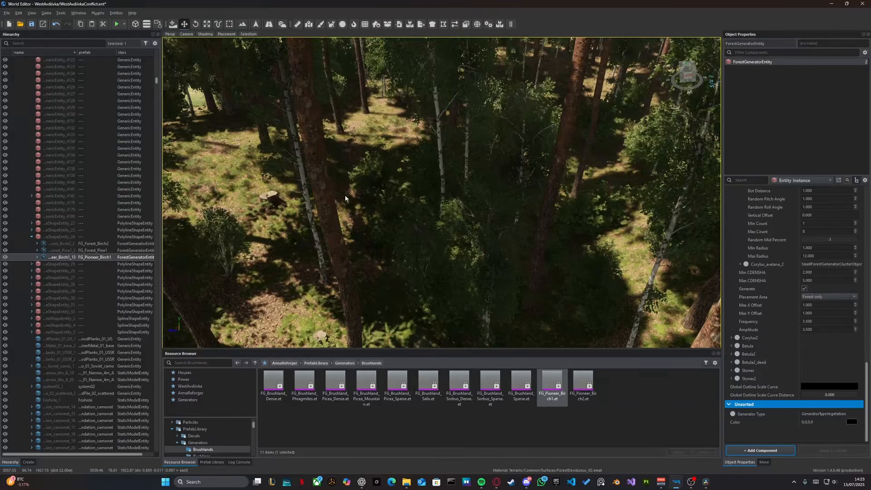
pyautogui.scroll(10, 793, 304)
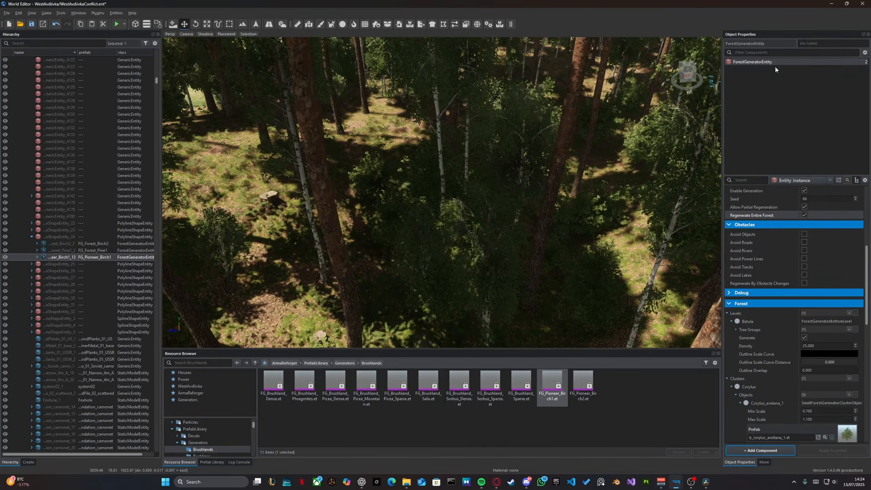
# Review the generator's Forest settings and survey the whole forest from above along the field edge
pyautogui.scroll(-4, 791, 353)
pyautogui.press('a')
pyautogui.moveTo(373, 159); pyautogui.dragTo(431, 91, button='right')
pyautogui.press('s')
pyautogui.moveTo(442, 136); pyautogui.dragTo(452, 179, button='right')
pyautogui.press('w')
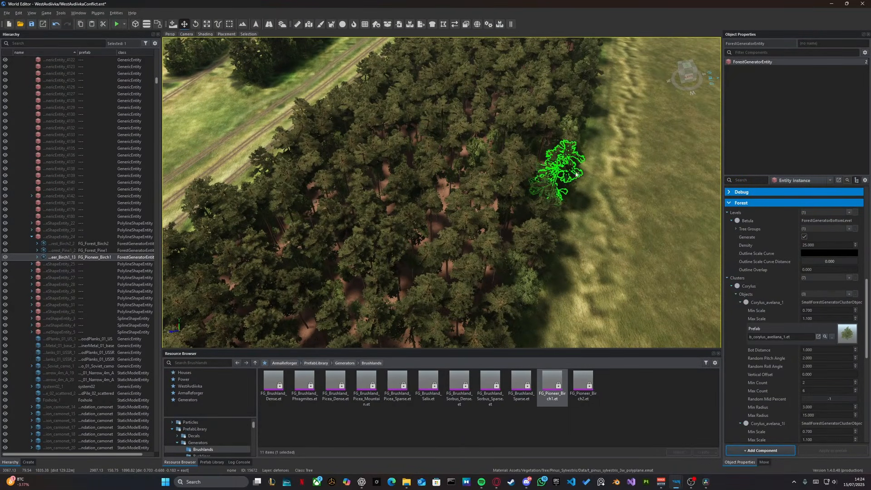
# Deselect the birch forest generator and save the world
pyautogui.click(645, 233)
pyautogui.press('s')
pyautogui.moveTo(646, 233); pyautogui.dragTo(439, 196, button='right')
pyautogui.hotkey('ctrl', 's')
pyautogui.press('w')
pyautogui.press('w')
pyautogui.press('w')
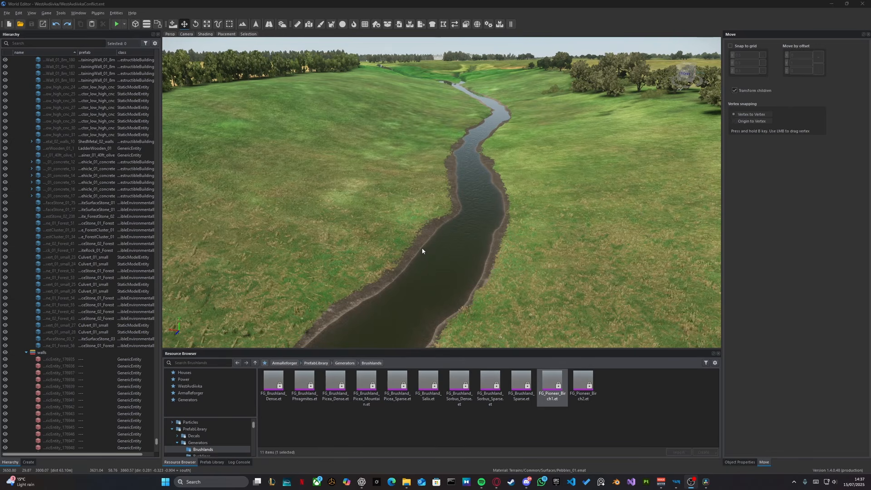
# Inspect the river splines and their control points where the two channels meet, using the Vector tool
pyautogui.moveTo(426, 239); pyautogui.dragTo(380, 227, button='right')
pyautogui.press('v')
pyautogui.press('s')
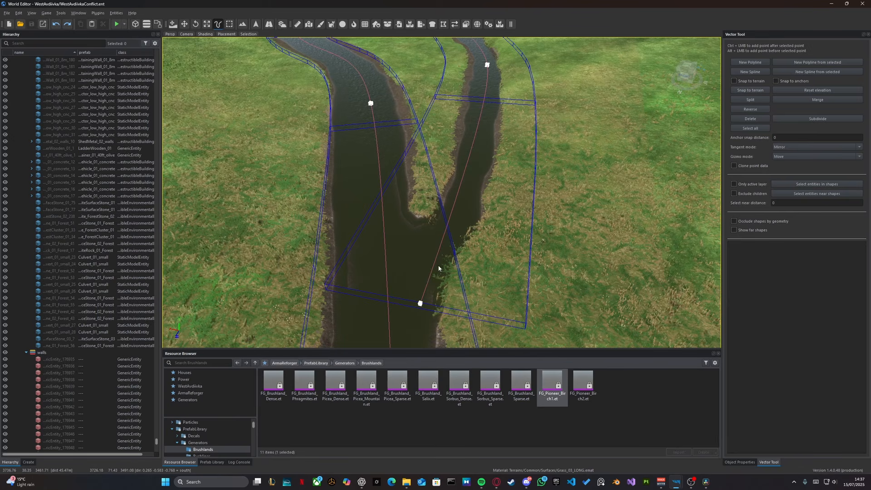
pyautogui.press('w')
# Examine the gap between the two river ends and the concrete culvert beside the dirt track
pyautogui.moveTo(449, 240); pyautogui.dragTo(335, 216, button='right')
pyautogui.press('w')
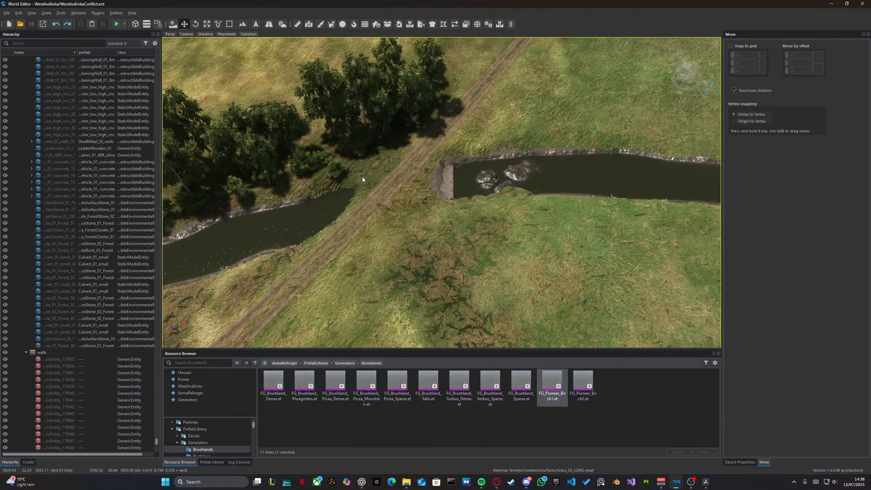
pyautogui.moveTo(389, 198); pyautogui.dragTo(370, 200, button='right')
pyautogui.press('w')
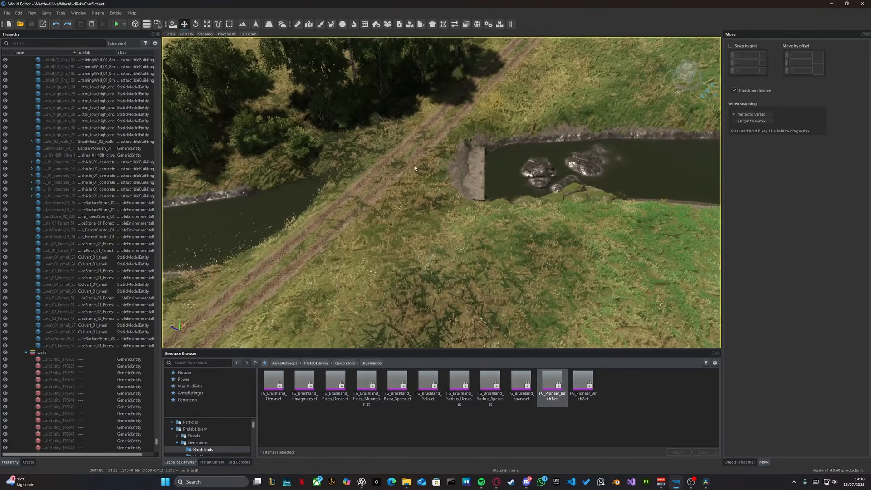
pyautogui.press('a')
pyautogui.moveTo(414, 168); pyautogui.dragTo(399, 213, button='right')
# Select a ConcretePipe_01_Long in the industrial storage yard and locate its prefab in the ConcretePipe resource folder
pyautogui.press('d')
pyautogui.press('w')
pyautogui.press('w')
pyautogui.press('a')
pyautogui.press('a')
pyautogui.press('w')
pyautogui.press('s')
pyautogui.hotkey('shift', 'w')
pyautogui.press('q')
pyautogui.hotkey('shift', 'w')
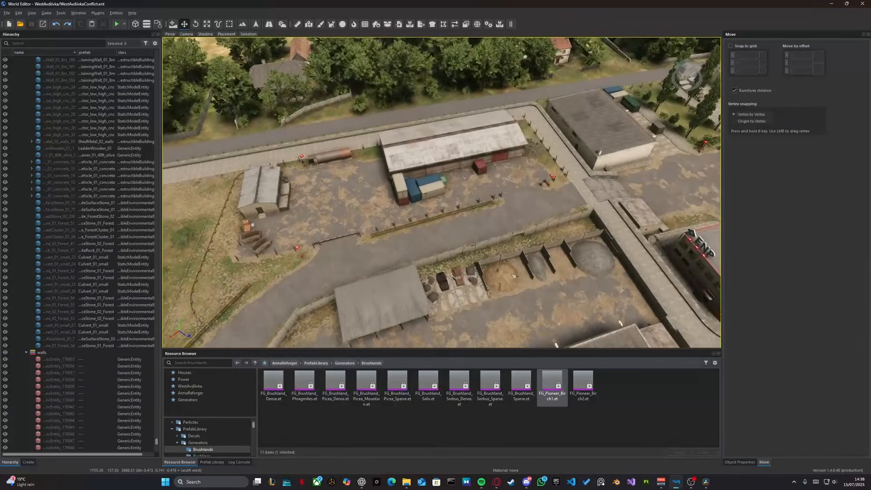
pyautogui.hotkey('shift', 'd')
pyautogui.moveTo(514, 276); pyautogui.dragTo(323, 200, button='right')
pyautogui.hotkey('shift', 'w')
pyautogui.click(427, 251)
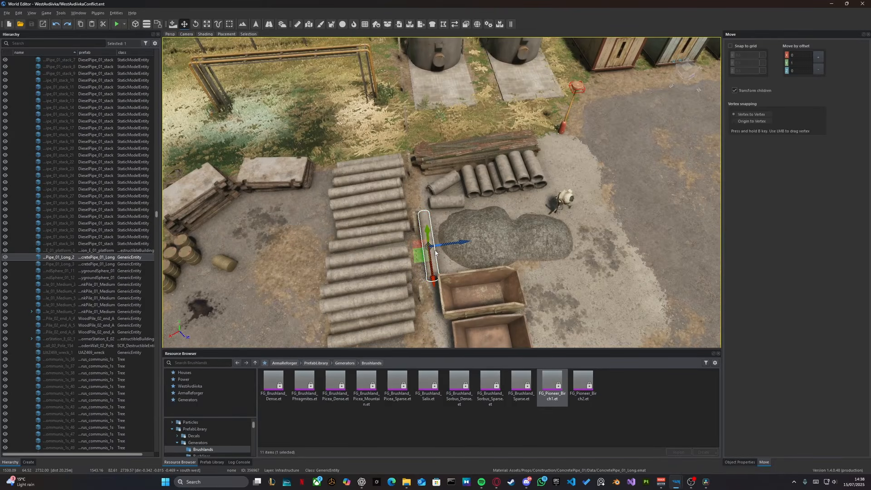
pyautogui.hotkey('ctrl', 'b')
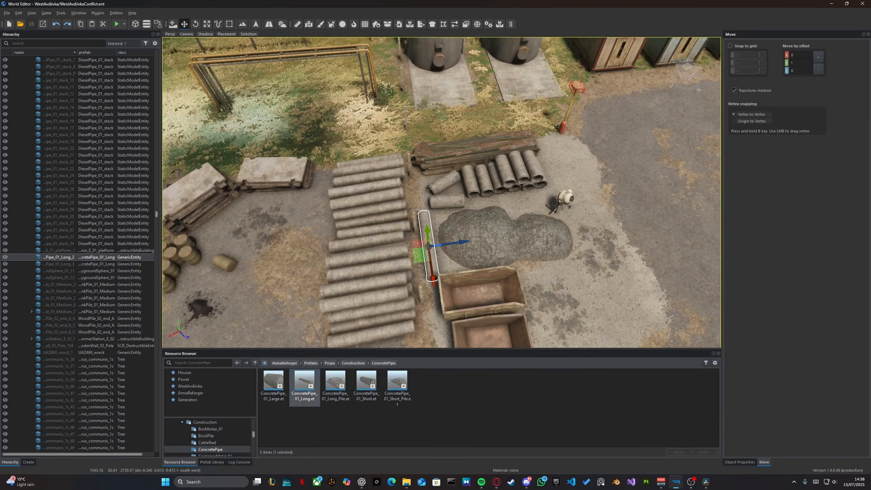
# Place three ConcretePipe_01_Large prefabs side by side, partly submerged, at the river end beside the dirt track
pyautogui.press('w')
pyautogui.moveTo(427, 250); pyautogui.dragTo(336, 308, button='right')
pyautogui.press('w')
pyautogui.press('w')
pyautogui.press('w')
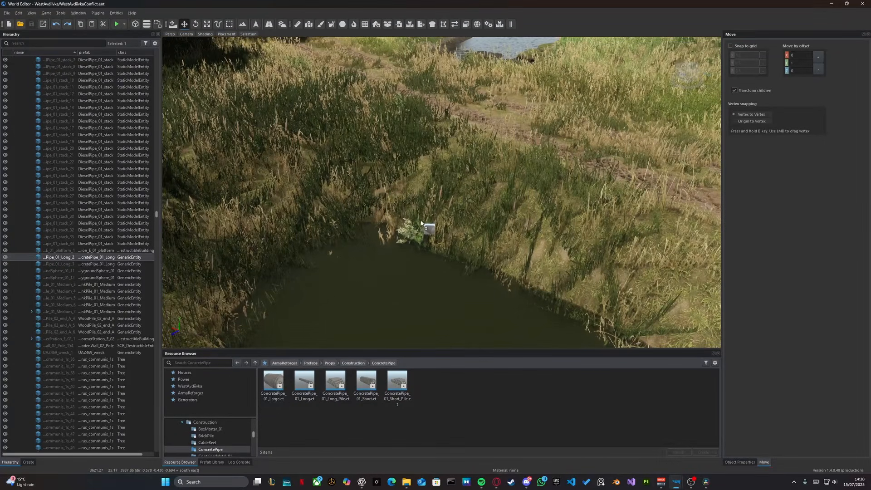
pyautogui.moveTo(421, 223); pyautogui.dragTo(507, 307)
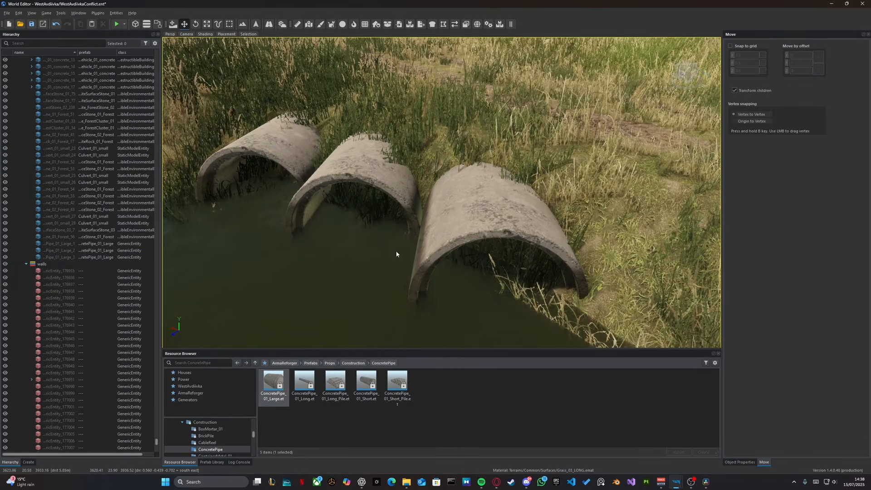
# Check the three large pipes and their fit against the bank and dirt track from several angles
pyautogui.press('a')
pyautogui.moveTo(396, 254); pyautogui.dragTo(546, 243, button='right')
pyautogui.press('q')
pyautogui.press('s')
pyautogui.press('a')
pyautogui.press('w')
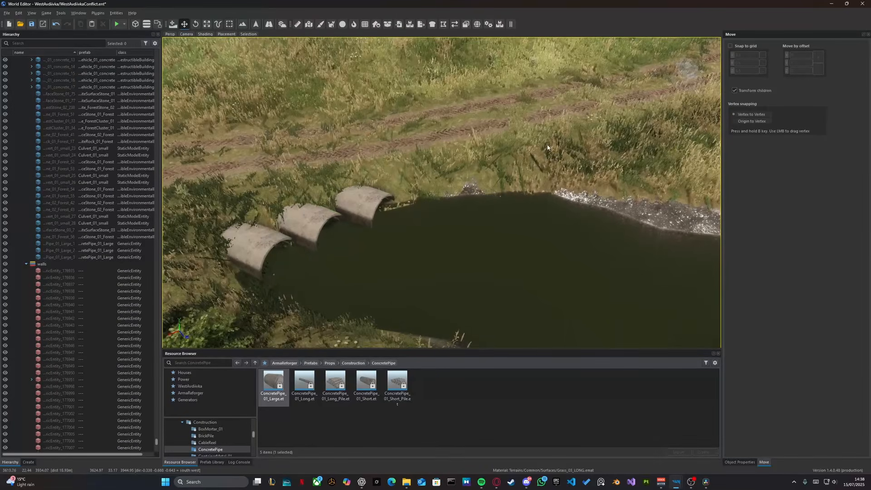
pyautogui.press('s')
pyautogui.moveTo(376, 215); pyautogui.dragTo(442, 173, button='right')
pyautogui.press('w')
# Select a p_urtica_dioica_0s nettle beside the overgrown roadside culvert and locate its prefab in the Plant resource folder
pyautogui.moveTo(609, 276)
pyautogui.mouseDown(button='right')
pyautogui.moveTo(545, 236)
pyautogui.moveTo(345, 259)
pyautogui.moveTo(449, 245)
pyautogui.moveTo(447, 256)
pyautogui.moveTo(472, 226)
pyautogui.moveTo(499, 230)
pyautogui.moveTo(590, 245)
pyautogui.moveTo(540, 267)
pyautogui.moveTo(635, 279)
pyautogui.moveTo(681, 299)
pyautogui.moveTo(686, 290)
pyautogui.moveTo(649, 304)
pyautogui.moveTo(490, 267)
pyautogui.moveTo(445, 245)
pyautogui.moveTo(409, 218)
pyautogui.moveTo(383, 125)
pyautogui.mouseUp(button='right')
pyautogui.press('s')
pyautogui.press('a')
pyautogui.press('w')
pyautogui.press('w')
pyautogui.press('w')
pyautogui.press('q')
pyautogui.press('w')
pyautogui.press('a')
pyautogui.press('w')
pyautogui.press('d')
pyautogui.click(363, 129)
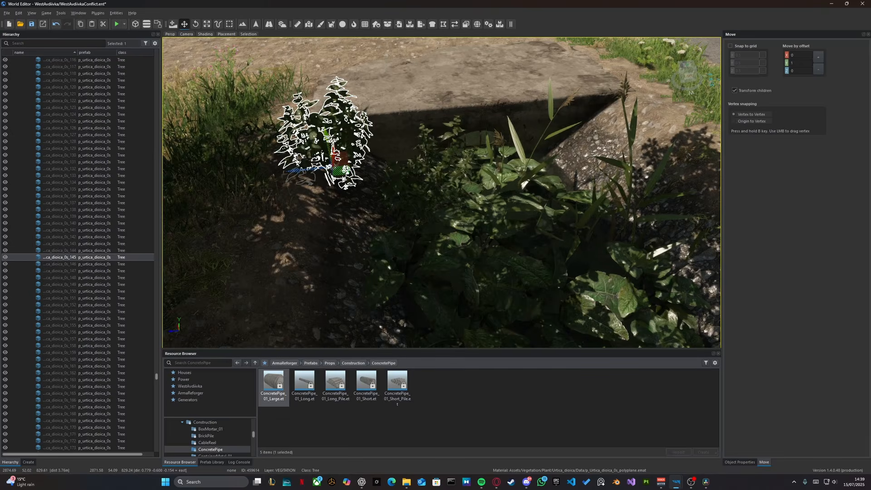
pyautogui.hotkey('ctrl', 'b')
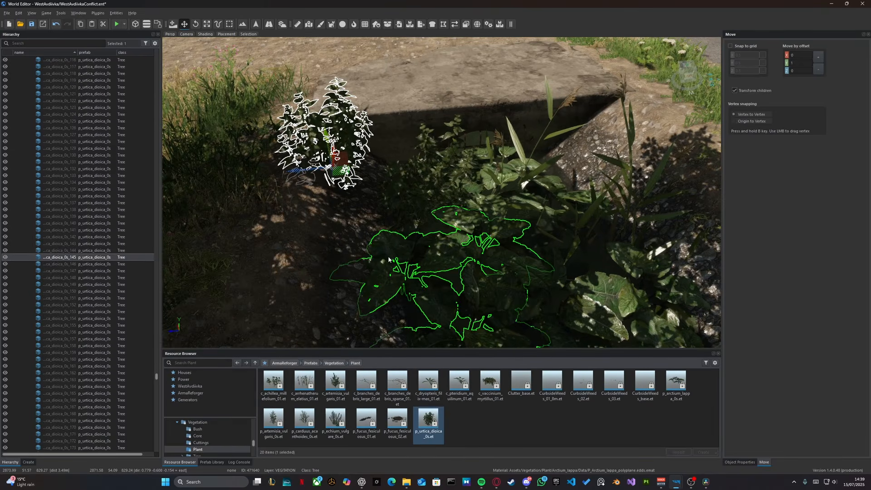
# Lift a p_arctium_lappa_0s plant out of the ditch beside the culvert slab to inspect it, and undo the move
pyautogui.press('d')
pyautogui.moveTo(390, 185); pyautogui.dragTo(492, 266, button='right')
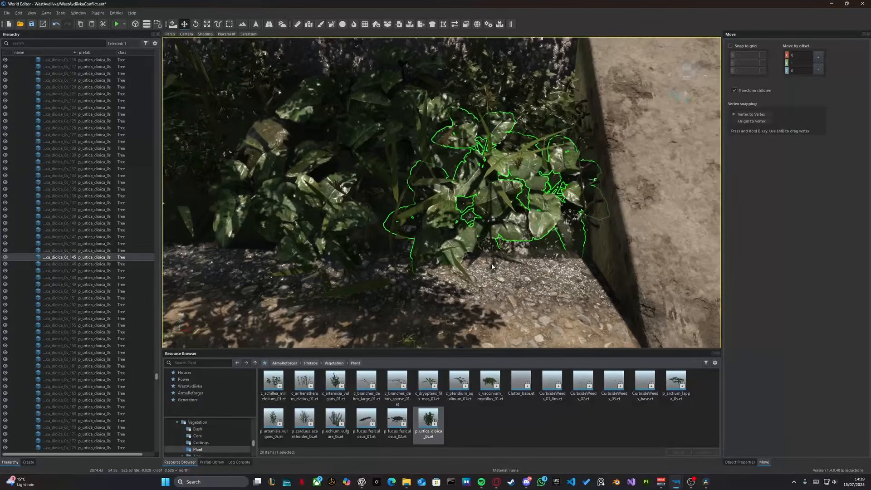
pyautogui.moveTo(514, 222); pyautogui.dragTo(410, 232, button='right')
pyautogui.click(408, 234)
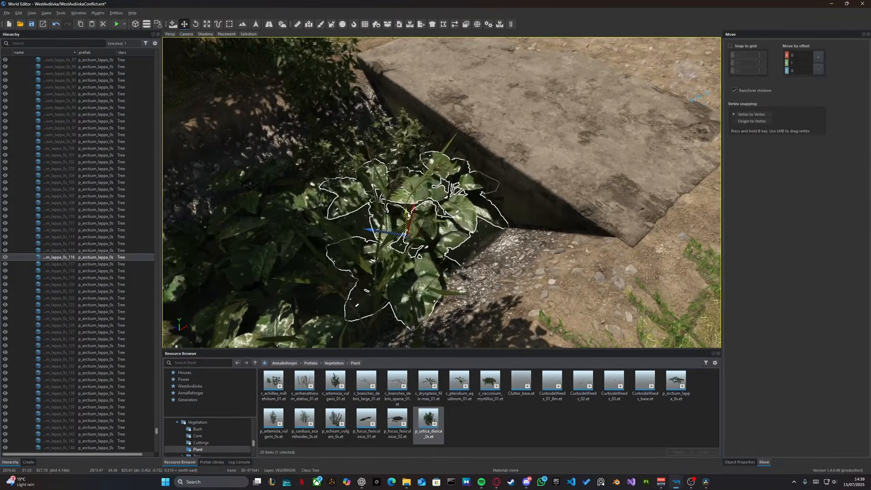
pyautogui.moveTo(407, 216); pyautogui.dragTo(412, 95)
pyautogui.moveTo(412, 95); pyautogui.dragTo(449, 170, button='right')
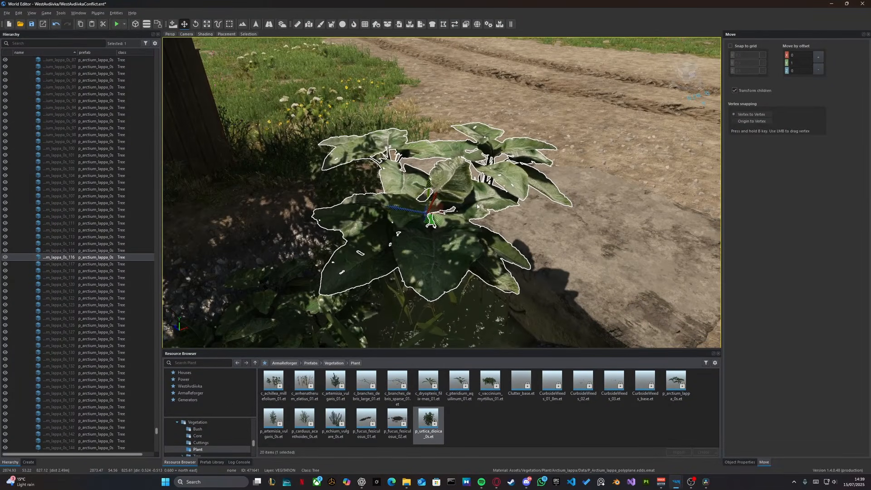
pyautogui.hotkey('ctrl', 'z')
# Raise the phragmites_australis_1b reed above the ditch vegetation and inspect it and the planting along the ditch
pyautogui.moveTo(476, 207); pyautogui.dragTo(546, 226, button='right')
pyautogui.press('a')
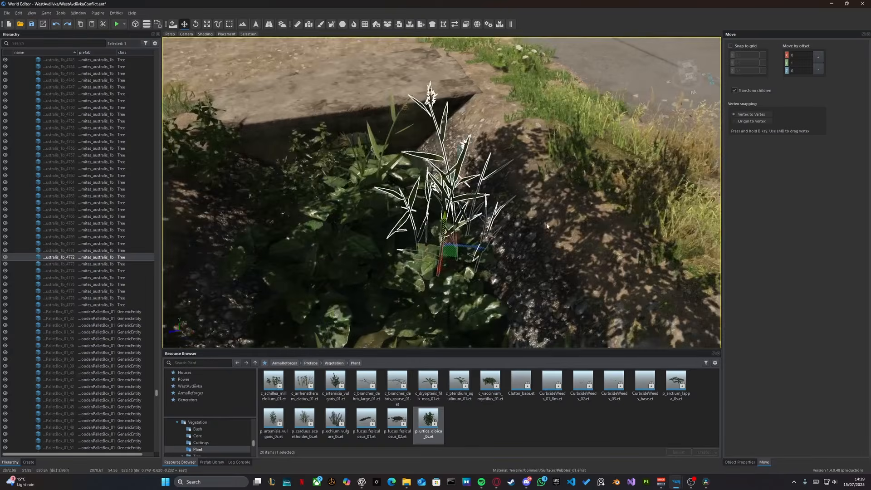
pyautogui.moveTo(452, 182); pyautogui.dragTo(455, 129)
pyautogui.moveTo(456, 129); pyautogui.dragTo(267, 121, button='right')
pyautogui.press('d')
pyautogui.press('d')
pyautogui.moveTo(429, 136); pyautogui.dragTo(284, 145, button='right')
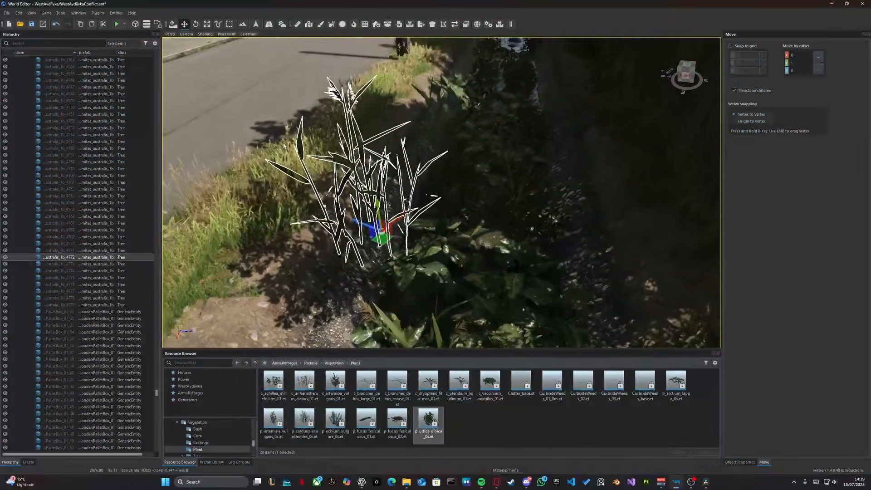
pyautogui.moveTo(436, 193); pyautogui.dragTo(463, 190, button='right')
pyautogui.press('w')
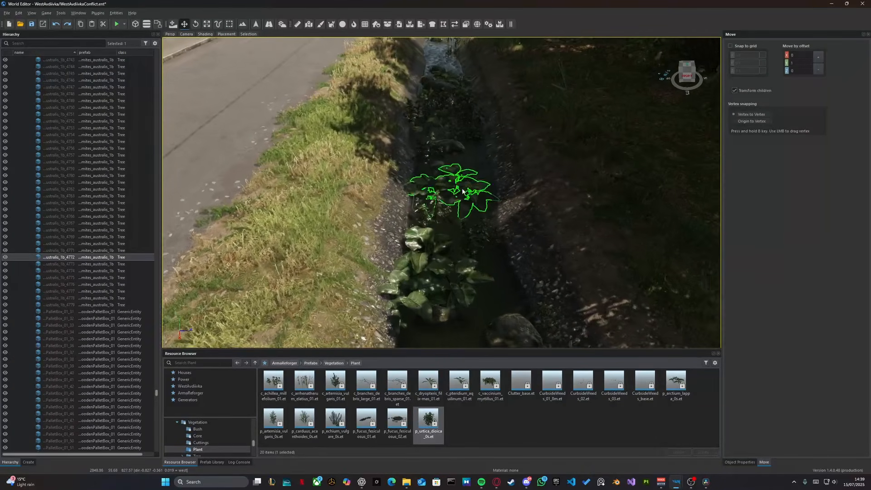
# Select the ForestCluster_02 stone cluster in the ditch water and examine its stones up close
pyautogui.moveTo(435, 278); pyautogui.dragTo(480, 229, button='right')
pyautogui.press('w')
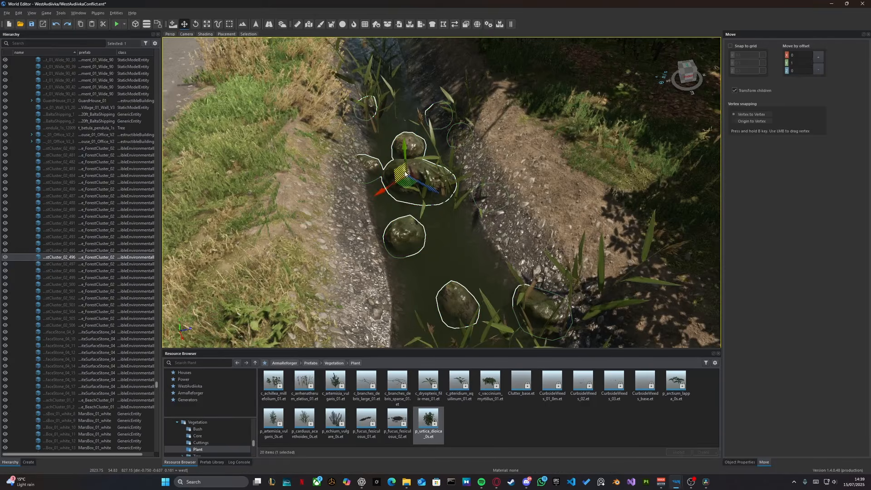
pyautogui.moveTo(405, 173); pyautogui.dragTo(644, 199, button='right')
pyautogui.press('w')
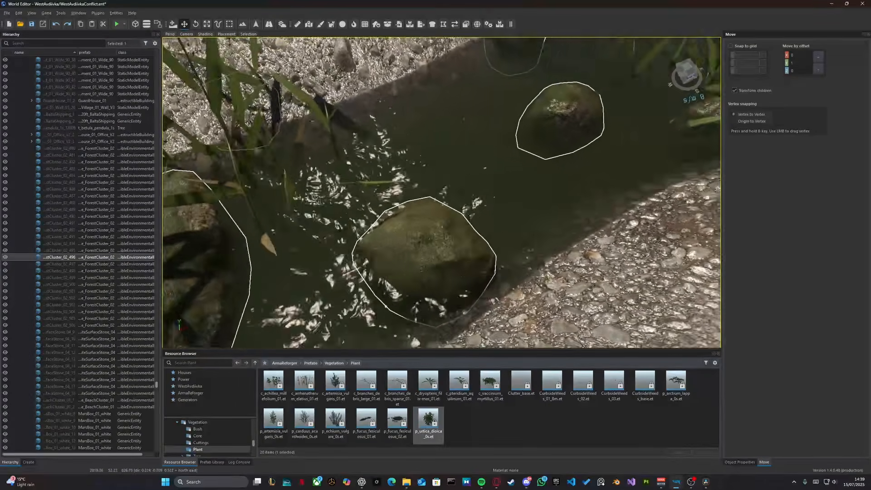
pyautogui.moveTo(441, 192); pyautogui.dragTo(390, 120, button='right')
pyautogui.press('w')
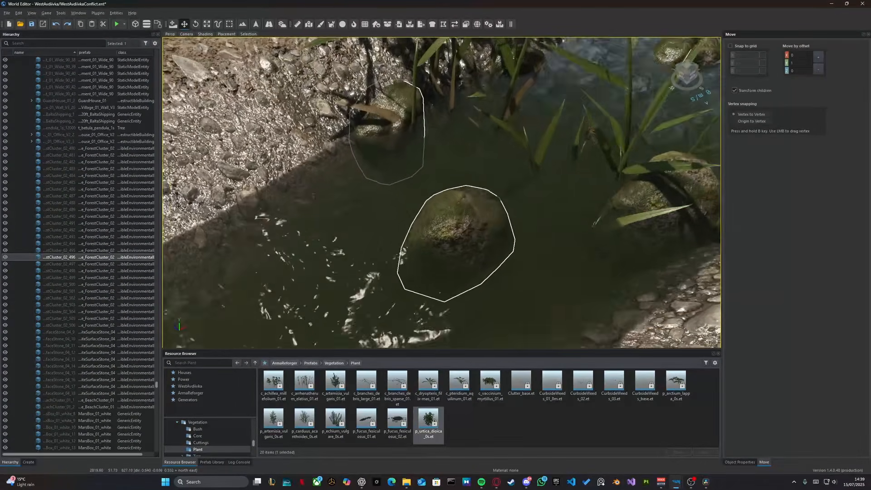
pyautogui.moveTo(430, 257); pyautogui.dragTo(522, 182, button='right')
# Return to the river culvert and place a p_urtica_dioica_0s nettle on the rocks beside the concrete slab
pyautogui.press('w')
pyautogui.press('q')
pyautogui.press('w')
pyautogui.moveTo(463, 172); pyautogui.dragTo(356, 202, button='right')
pyautogui.press('q')
pyautogui.press('w')
pyautogui.press('q')
pyautogui.press('w')
pyautogui.press('q')
pyautogui.hotkey('shift', 'w')
pyautogui.press('q')
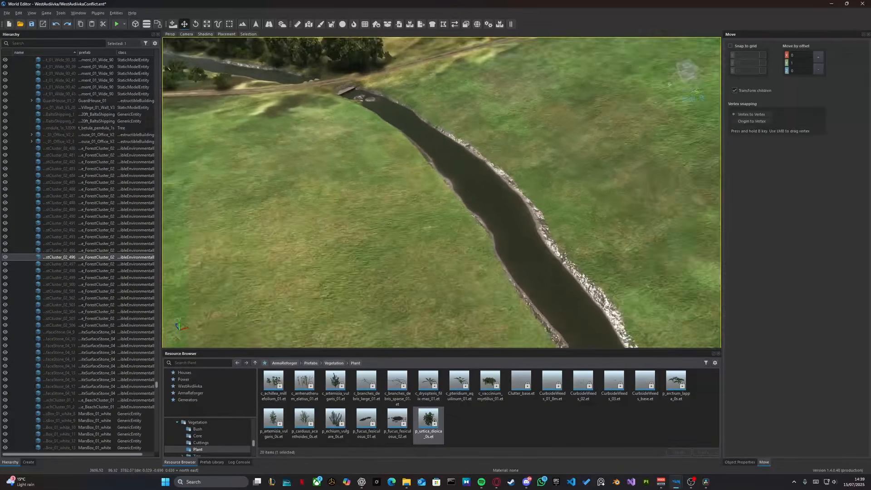
pyautogui.press('w')
pyautogui.moveTo(356, 202); pyautogui.dragTo(356, 224, button='right')
pyautogui.press('a')
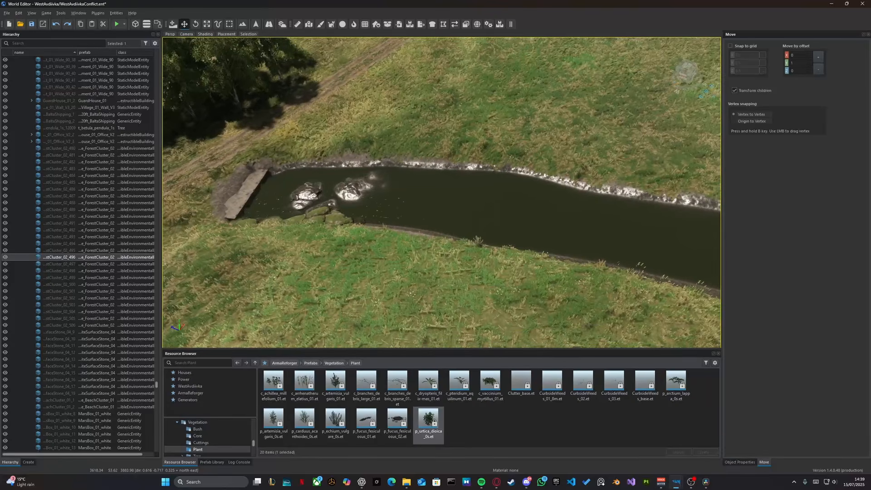
pyautogui.press('w')
pyautogui.moveTo(439, 270); pyautogui.dragTo(346, 278, button='right')
pyautogui.press('w')
pyautogui.press('d')
pyautogui.moveTo(332, 227); pyautogui.dragTo(334, 229)
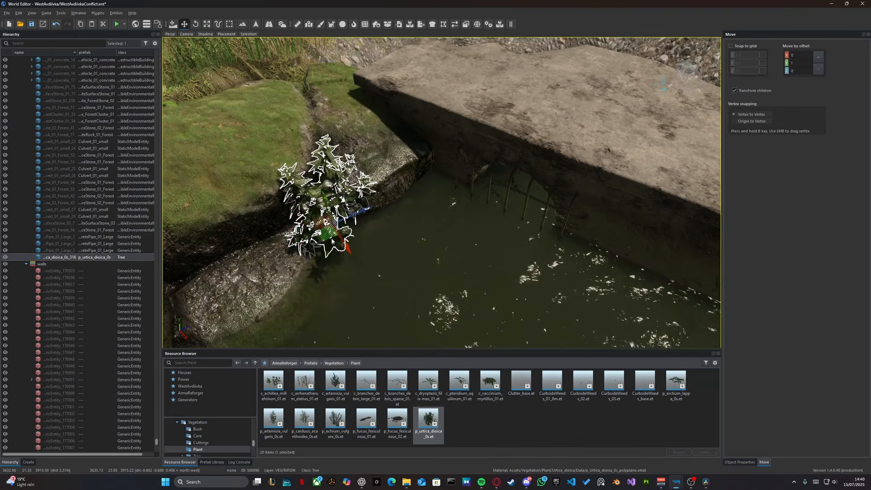
# Move the nettle from the rocks up onto the culvert's concrete slab
pyautogui.keyDown('shift'); pyautogui.moveTo(333, 242); pyautogui.dragTo(324, 193); pyautogui.keyUp('shift')
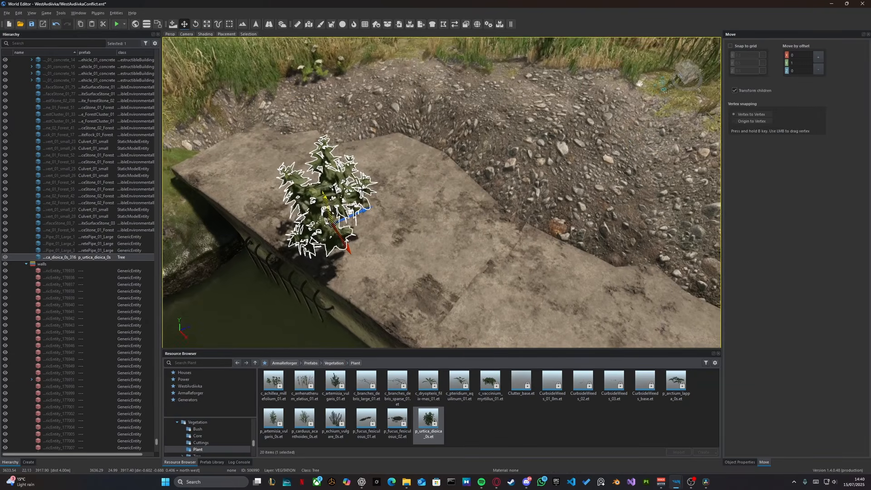
pyautogui.moveTo(325, 200); pyautogui.dragTo(365, 233, button='right')
pyautogui.moveTo(363, 230); pyautogui.dragTo(390, 168)
pyautogui.moveTo(390, 167); pyautogui.dragTo(406, 105, button='right')
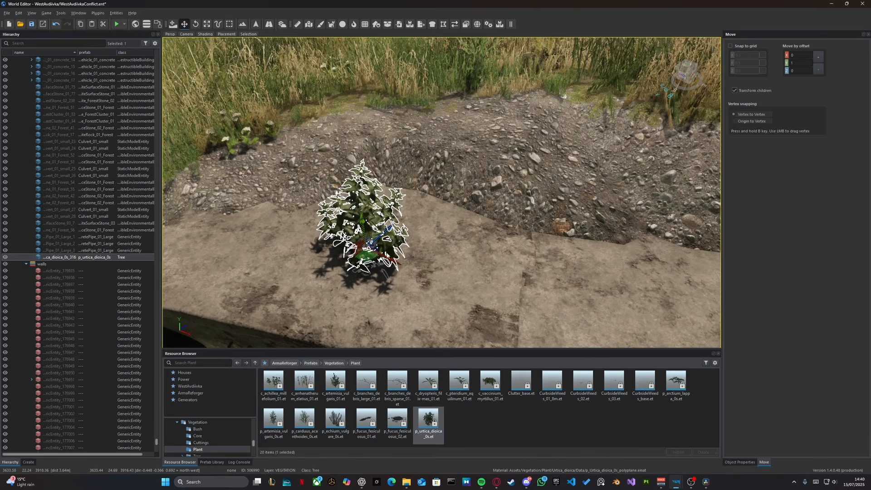
# Tilt and lift the nettle above the concrete slab to test its placement, and delete it
pyautogui.moveTo(330, 220); pyautogui.dragTo(377, 261)
pyautogui.moveTo(377, 261); pyautogui.dragTo(380, 272, button='right')
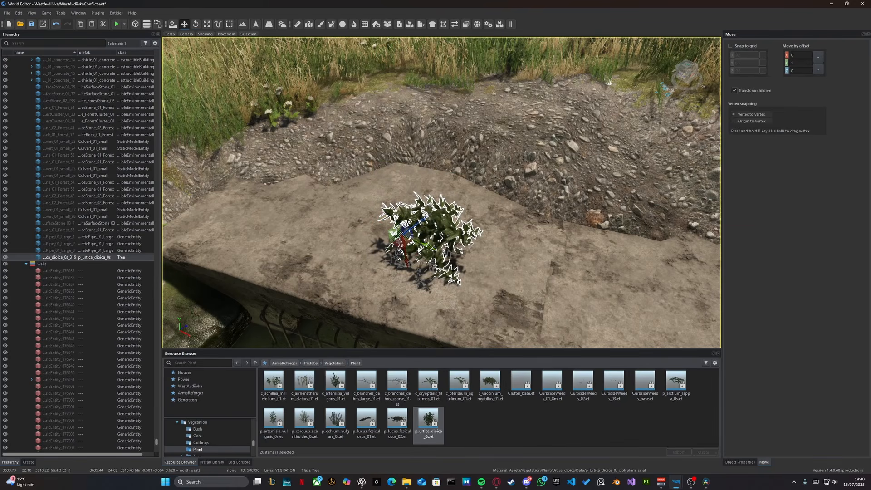
pyautogui.moveTo(337, 160); pyautogui.dragTo(362, 147)
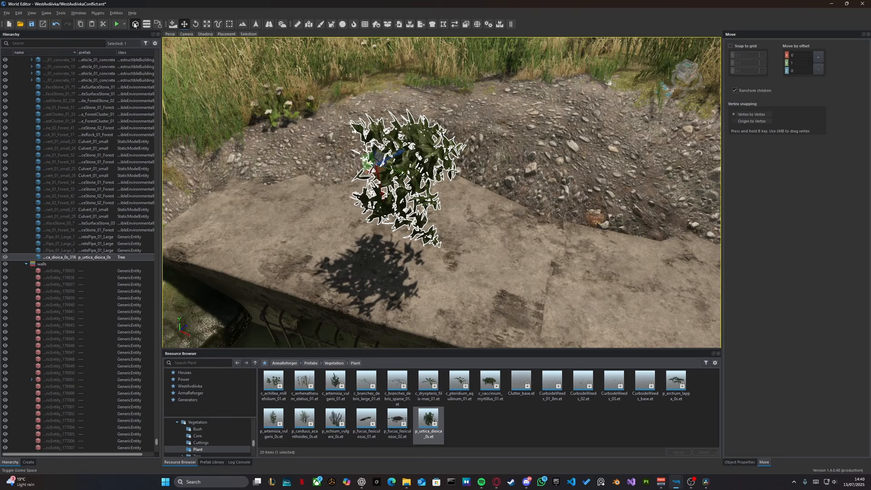
pyautogui.moveTo(472, 143); pyautogui.dragTo(345, 142, button='right')
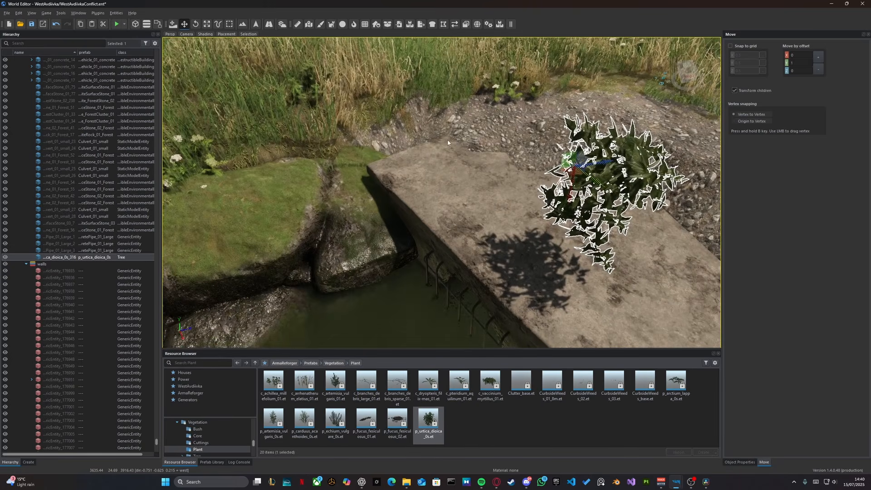
pyautogui.press('pagedown')
pyautogui.press('Delete')
# Try placing a p_urtica_dioica_0s nettle in the crevice between the mossy riverside rocks, and undo the placement
pyautogui.moveTo(472, 143); pyautogui.dragTo(381, 186, button='right')
pyautogui.press('w')
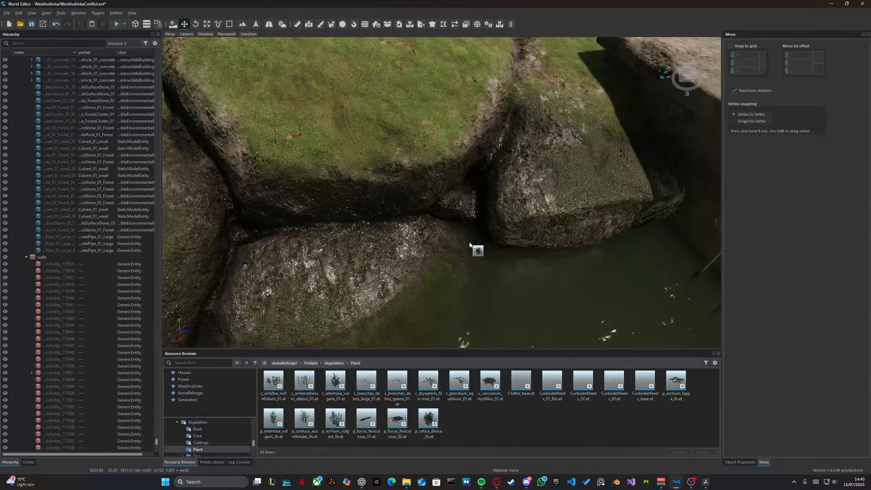
pyautogui.press('s')
pyautogui.press('a')
pyautogui.moveTo(462, 229); pyautogui.dragTo(467, 261, button='right')
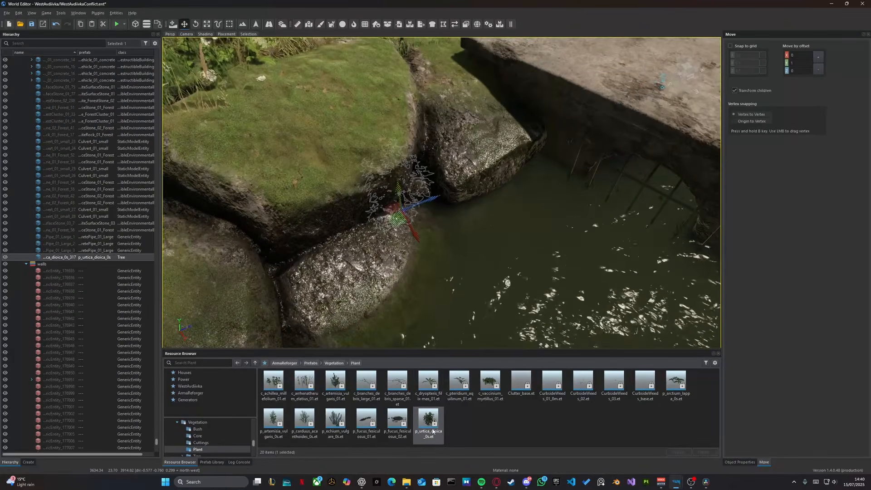
pyautogui.moveTo(369, 233); pyautogui.dragTo(372, 240)
pyautogui.hotkey('ctrl', 'z')
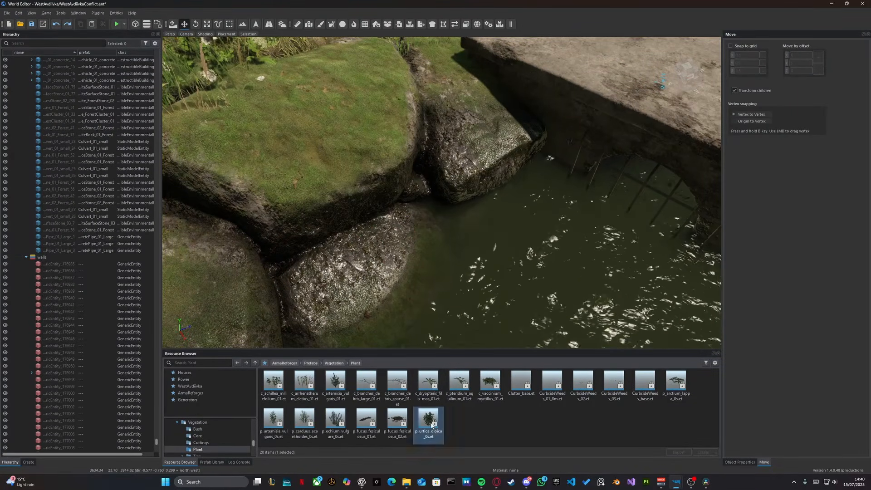
# Place a p_urtica_dioica_0s nettle in the gap between the mossy rocks at the waterline
pyautogui.moveTo(431, 426); pyautogui.dragTo(430, 184)
pyautogui.press('e')
pyautogui.press('e')
pyautogui.press('w')
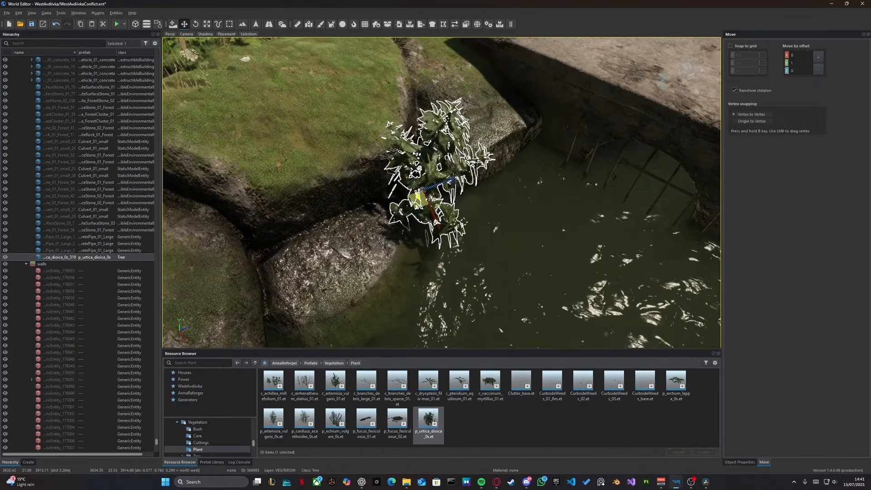
# Rotate and reposition the nettle so it leans out from the rocks over the water
pyautogui.press('Escape')
pyautogui.moveTo(420, 200); pyautogui.dragTo(517, 227, button='right')
pyautogui.click(423, 243)
pyautogui.press('e')
pyautogui.moveTo(386, 240)
pyautogui.mouseDown()
pyautogui.moveTo(359, 207)
pyautogui.moveTo(401, 236)
pyautogui.mouseUp()
pyautogui.moveTo(404, 193); pyautogui.dragTo(409, 194)
pyautogui.press('w')
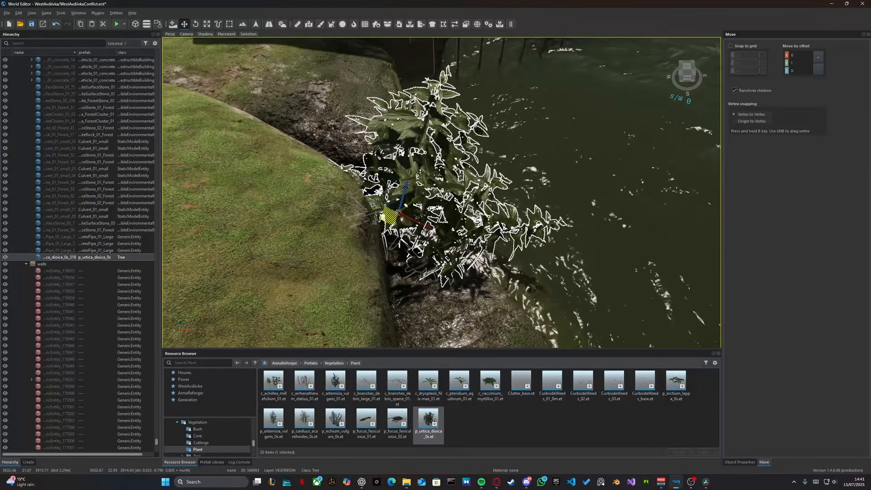
# Deselect the nettle and save the world
pyautogui.press('a')
pyautogui.click(480, 167)
pyautogui.press('s')
pyautogui.moveTo(481, 167); pyautogui.dragTo(447, 181, button='right')
pyautogui.hotkey('ctrl', 's')
# Review the planted rocks beside the culvert and survey the river banks from above
pyautogui.press('s')
pyautogui.moveTo(413, 205); pyautogui.dragTo(471, 234, button='right')
pyautogui.press('w')
pyautogui.press('s')
pyautogui.moveTo(256, 129); pyautogui.dragTo(517, 136, button='right')
pyautogui.press('a')
pyautogui.press('s')
pyautogui.press('s')
pyautogui.press('s')
pyautogui.press('d')
pyautogui.moveTo(454, 118); pyautogui.dragTo(482, 147, button='right')
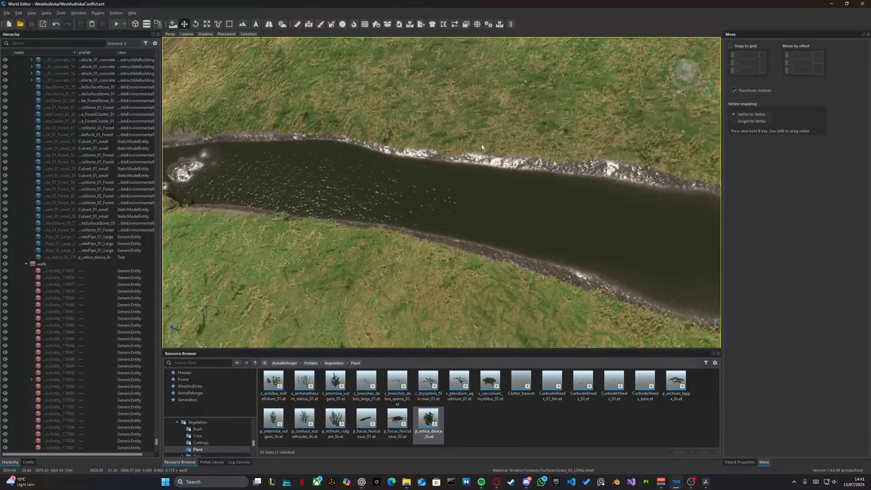
# Activate the Object Brush and get an overhead view of the river stretch beyond the culvert
pyautogui.click(320, 25)
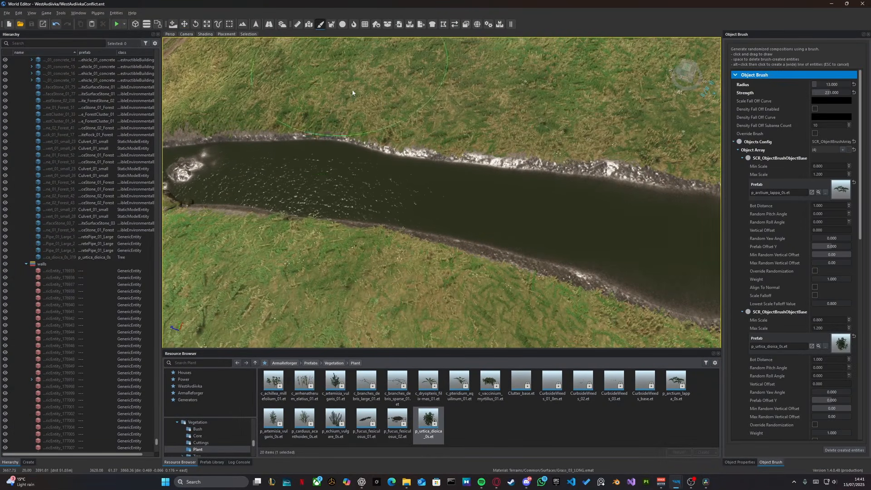
pyautogui.moveTo(479, 192); pyautogui.dragTo(488, 191, button='right')
pyautogui.press('a')
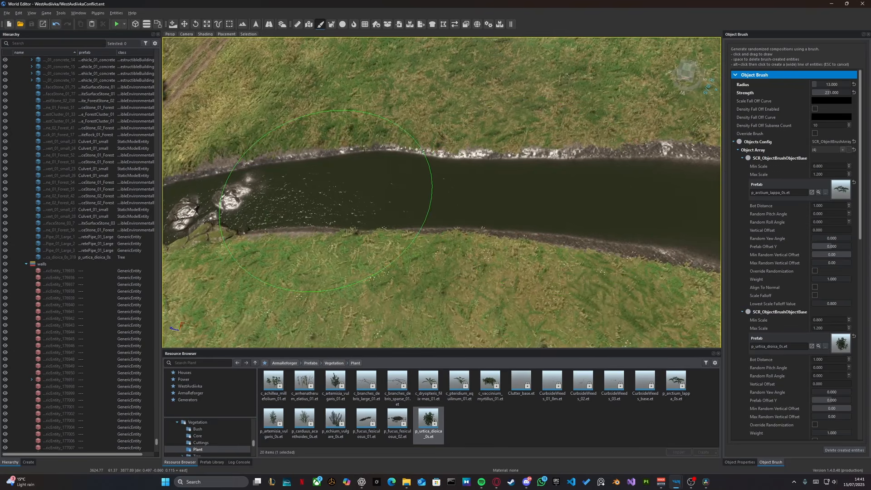
pyautogui.press('s')
pyautogui.press('d')
pyautogui.moveTo(376, 195); pyautogui.dragTo(377, 195, button='right')
pyautogui.press('a')
pyautogui.moveTo(426, 149); pyautogui.dragTo(389, 171, button='right')
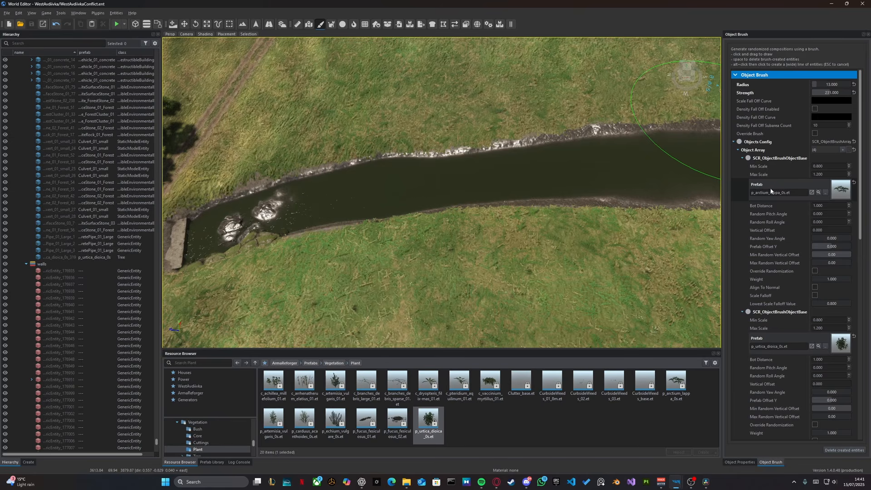
# Bring up the prefab choices for the brush's p_arctium_lappa_0s object and look through the Vegetation plants
pyautogui.click(826, 194)
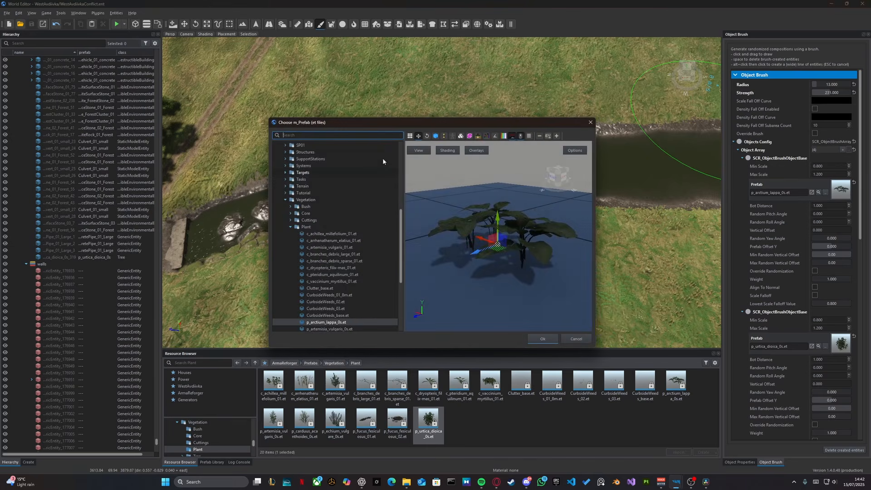
pyautogui.moveTo(412, 126); pyautogui.dragTo(420, 100)
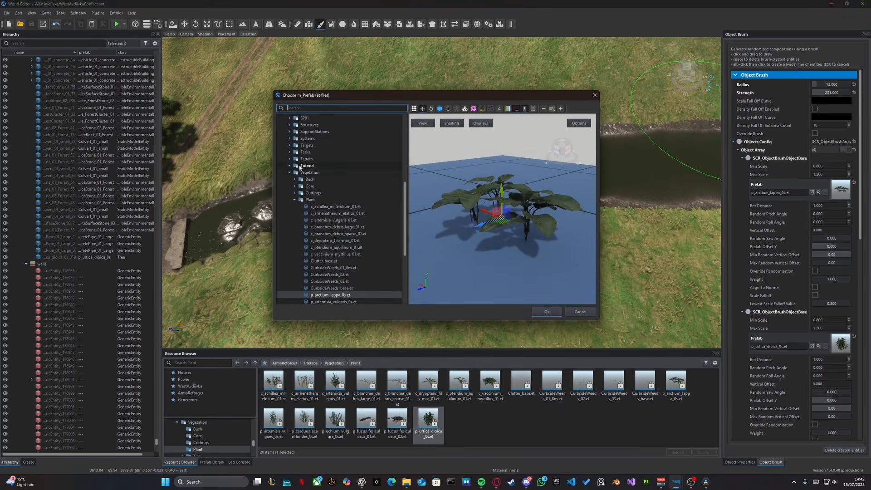
pyautogui.scroll(8, 310, 145)
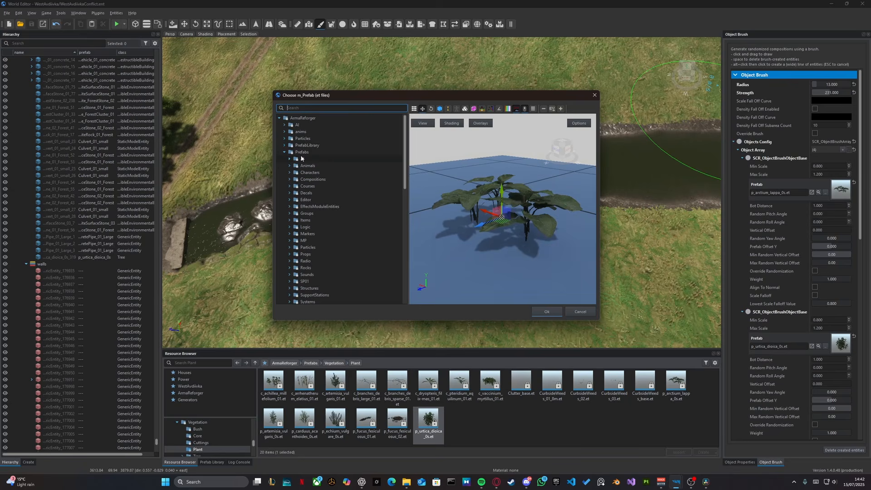
pyautogui.scroll(-6, 302, 154)
pyautogui.scroll(-5, 309, 218)
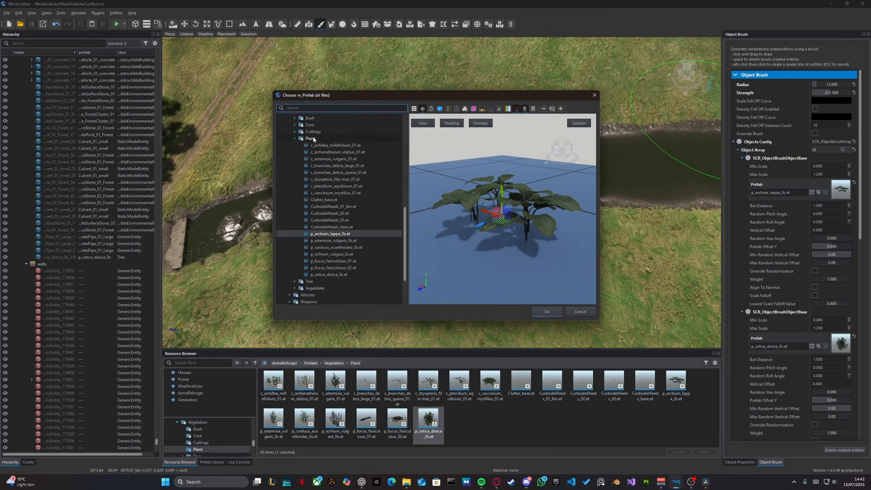
pyautogui.scroll(8, 308, 291)
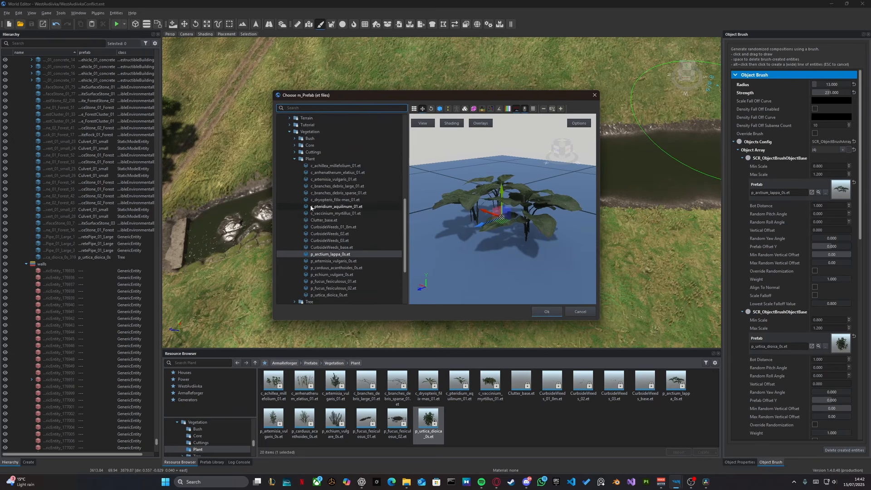
pyautogui.scroll(-2, 304, 155)
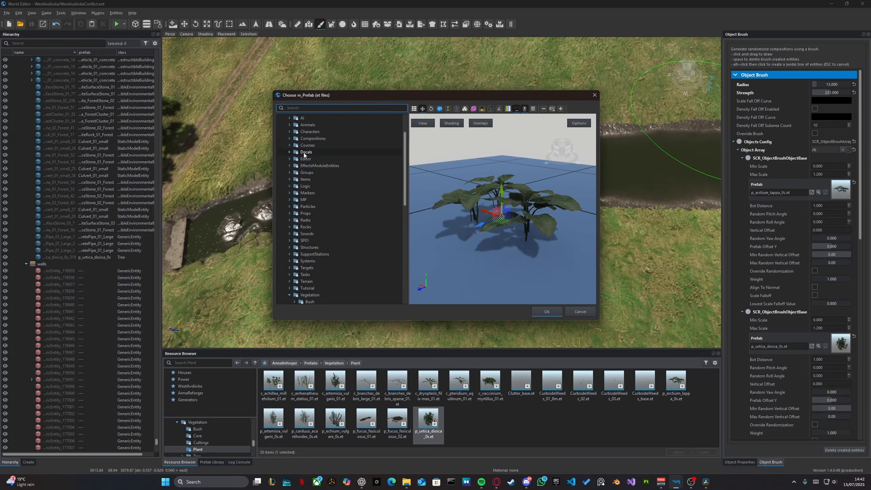
# Preview several Granite beach clusters, stones and Granite_Cluster_03 among the Rocks prefabs, and leave the brush object unchanged
pyautogui.click(290, 227)
pyautogui.click(295, 233)
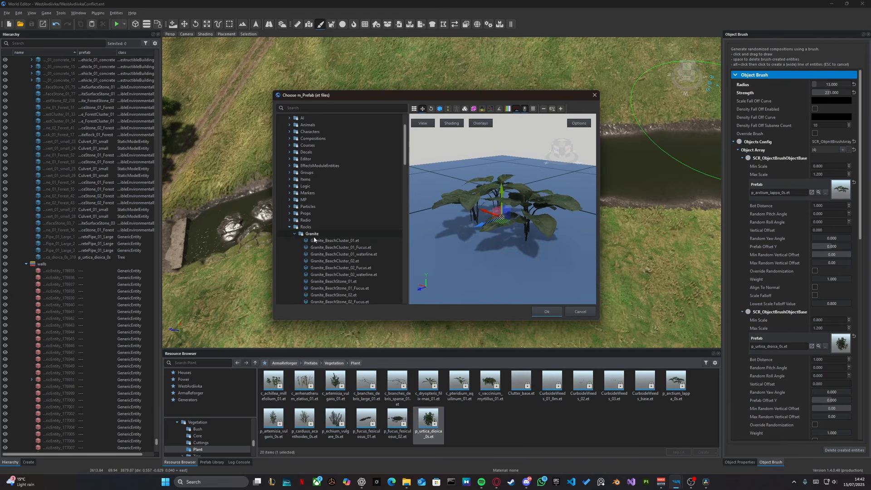
pyautogui.click(320, 241)
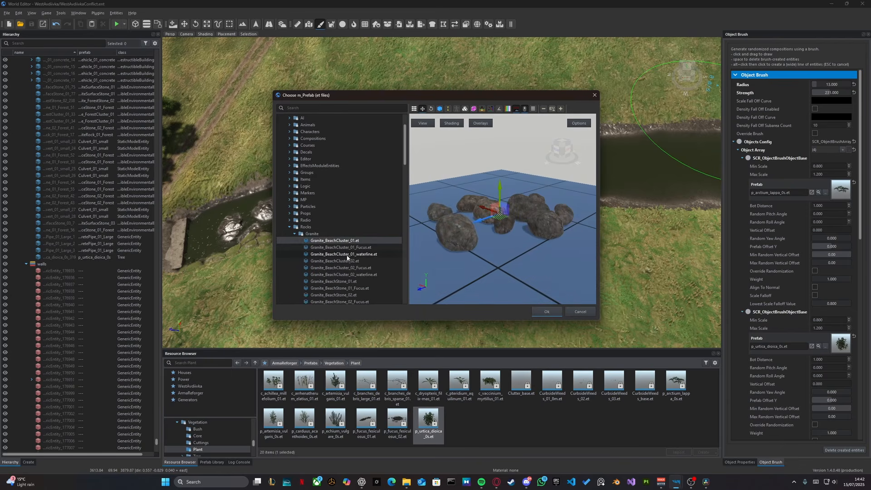
pyautogui.click(347, 255)
pyautogui.click(335, 268)
pyautogui.click(333, 288)
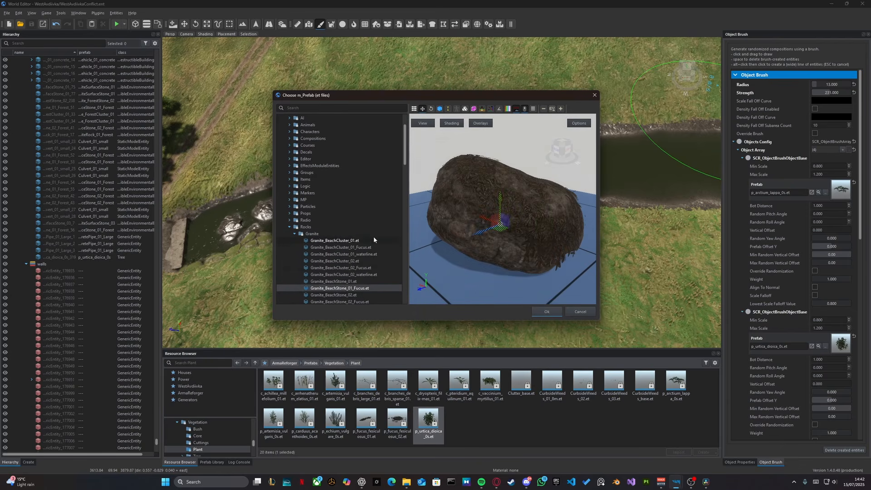
pyautogui.scroll(-6, 373, 240)
pyautogui.click(341, 220)
pyautogui.click(339, 254)
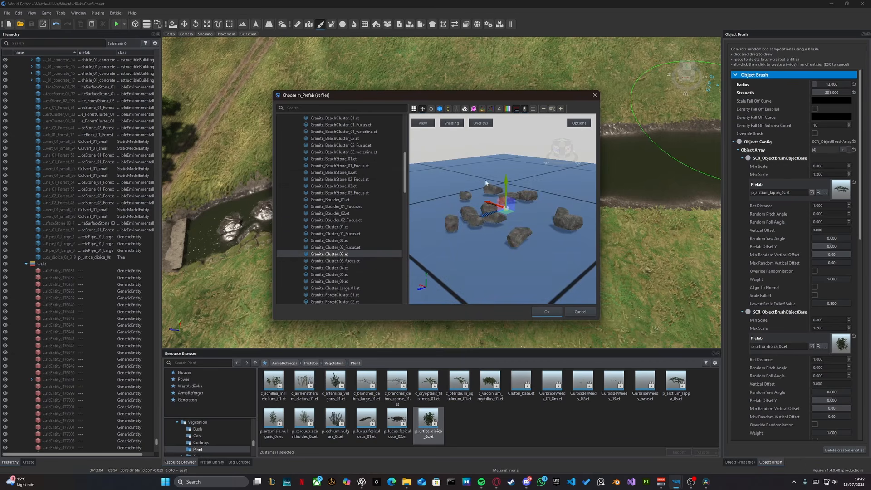
pyautogui.click(580, 312)
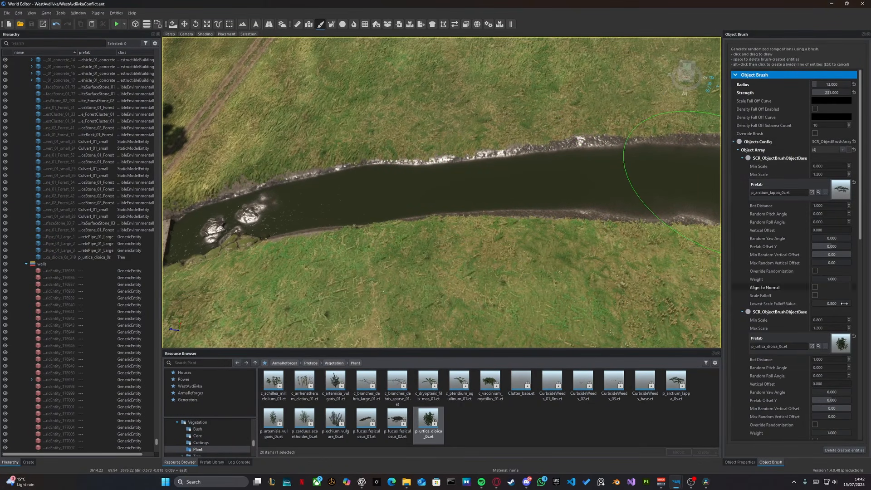
# Paint randomised rocks and plants along the river and both banks with the 15 m Object Brush
pyautogui.moveTo(490, 215)
pyautogui.mouseDown(button='right')
pyautogui.moveTo(572, 229)
pyautogui.moveTo(547, 249)
pyautogui.moveTo(287, 211)
pyautogui.mouseUp(button='right')
pyautogui.moveTo(287, 211); pyautogui.dragTo(608, 204)
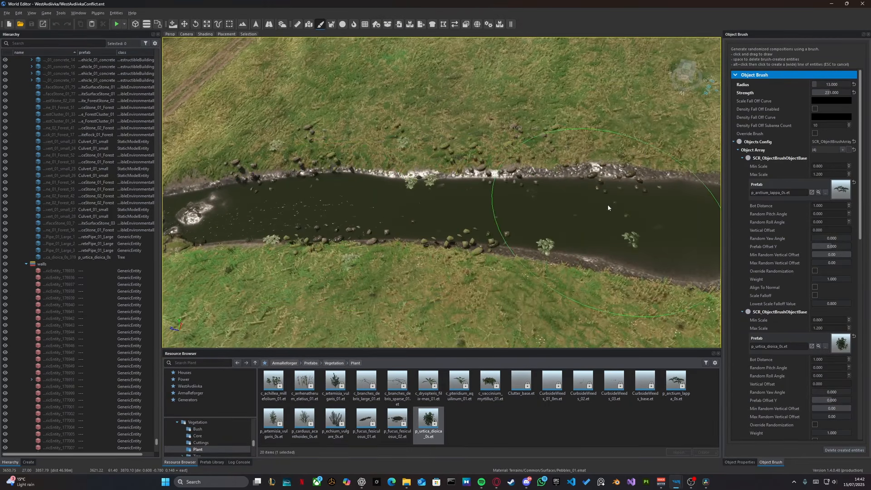
pyautogui.moveTo(608, 205)
pyautogui.mouseDown(button='right')
pyautogui.moveTo(448, 205)
pyautogui.moveTo(410, 218)
pyautogui.moveTo(366, 208)
pyautogui.mouseUp(button='right')
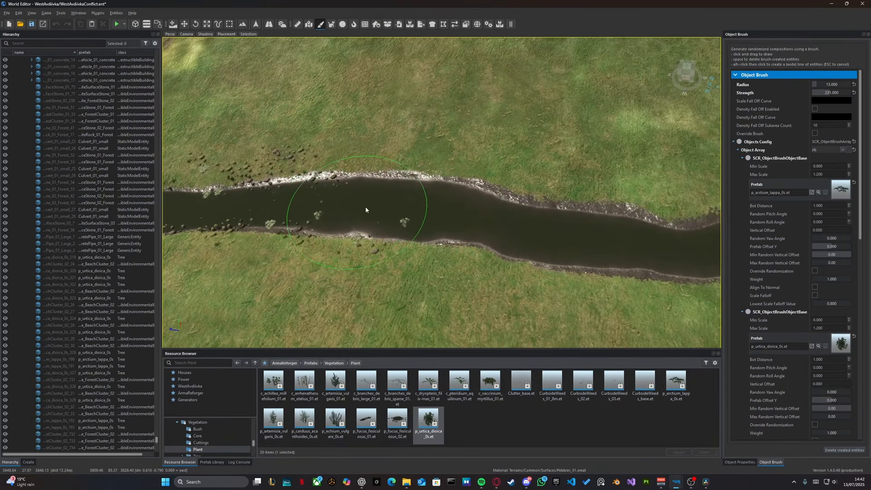
pyautogui.moveTo(366, 207); pyautogui.dragTo(617, 238)
pyautogui.moveTo(618, 238)
pyautogui.mouseDown(button='right')
pyautogui.moveTo(606, 235)
pyautogui.moveTo(644, 245)
pyautogui.moveTo(476, 214)
pyautogui.moveTo(313, 223)
pyautogui.mouseUp(button='right')
pyautogui.press('w')
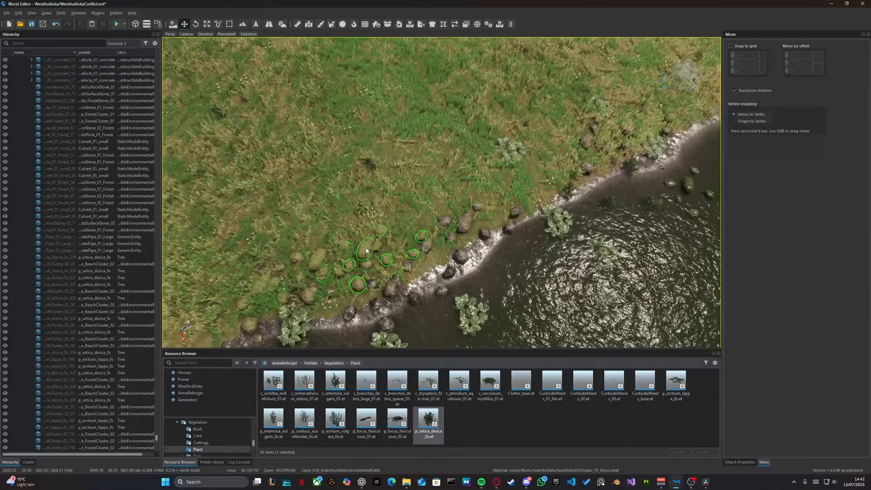
# Select the rock cluster on the grassy river bank and adjust its position
pyautogui.click(364, 251)
pyautogui.moveTo(442, 180); pyautogui.dragTo(441, 209, button='right')
pyautogui.press('s')
pyautogui.moveTo(373, 209); pyautogui.dragTo(375, 208)
pyautogui.press('w')
# Move two Granite beach rock clusters together in the middle of the river, check them up close and deselect them
pyautogui.moveTo(472, 177); pyautogui.dragTo(479, 113, button='right')
pyautogui.press('a')
pyautogui.click(403, 96)
pyautogui.keyDown('ctrl'); pyautogui.click(499, 108); pyautogui.keyUp('ctrl')
pyautogui.press('s')
pyautogui.moveTo(478, 113); pyautogui.dragTo(476, 242)
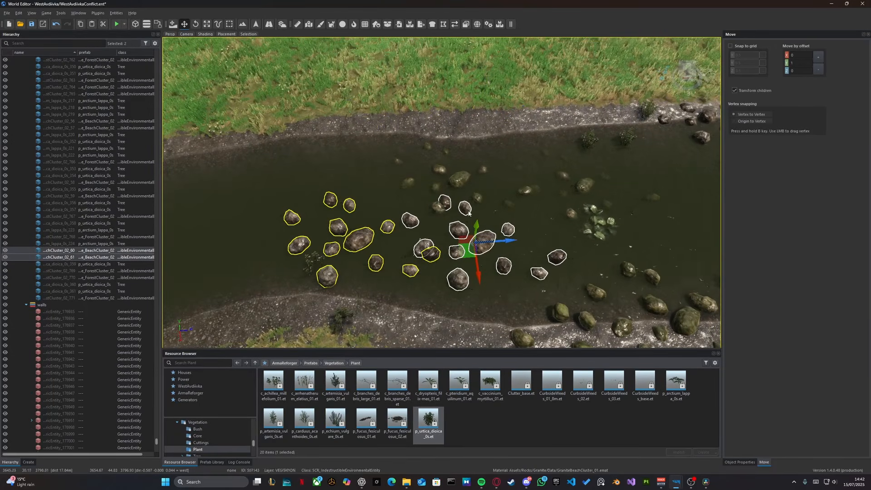
pyautogui.scroll(3, 476, 242)
pyautogui.press('w')
pyautogui.moveTo(476, 243); pyautogui.dragTo(606, 184, button='right')
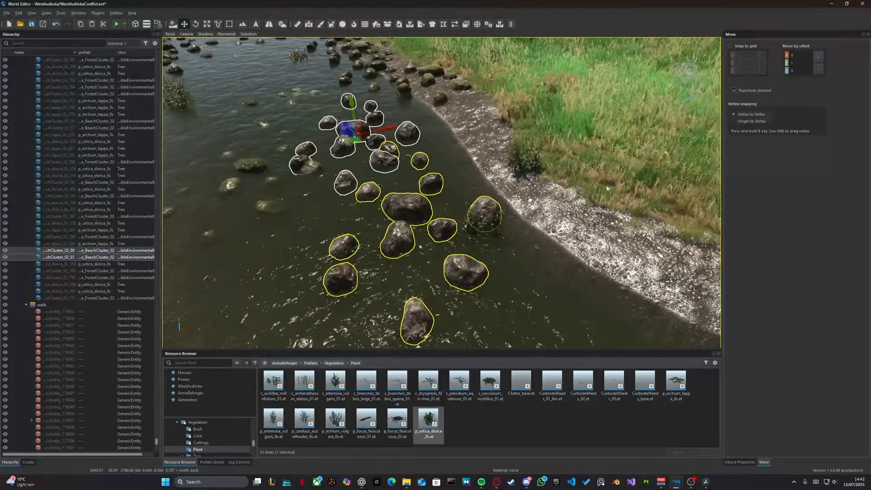
pyautogui.click(480, 234)
pyautogui.press('Escape')
# Review the scattered rocks and plants along the river from water level and save the world
pyautogui.moveTo(480, 246); pyautogui.dragTo(245, 204, button='right')
pyautogui.press('w')
pyautogui.press('w')
pyautogui.press('w')
pyautogui.moveTo(279, 272); pyautogui.dragTo(279, 233, button='right')
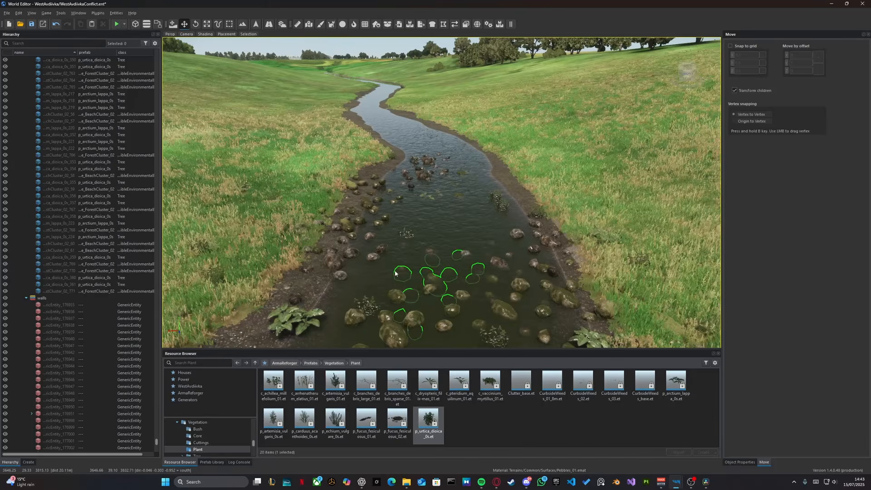
pyautogui.moveTo(399, 272); pyautogui.dragTo(471, 304, button='right')
pyautogui.press('a')
pyautogui.moveTo(364, 229); pyautogui.dragTo(508, 217, button='right')
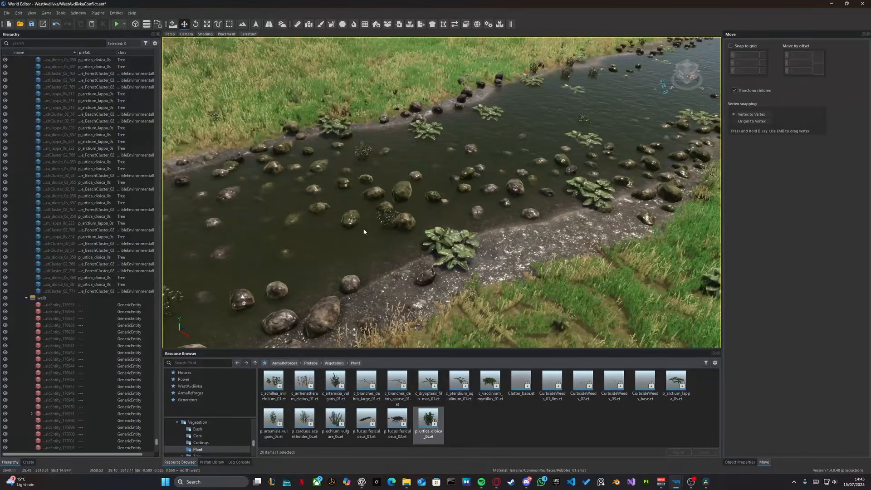
pyautogui.moveTo(364, 229); pyautogui.dragTo(365, 229, button='right')
pyautogui.hotkey('ctrl', 's')
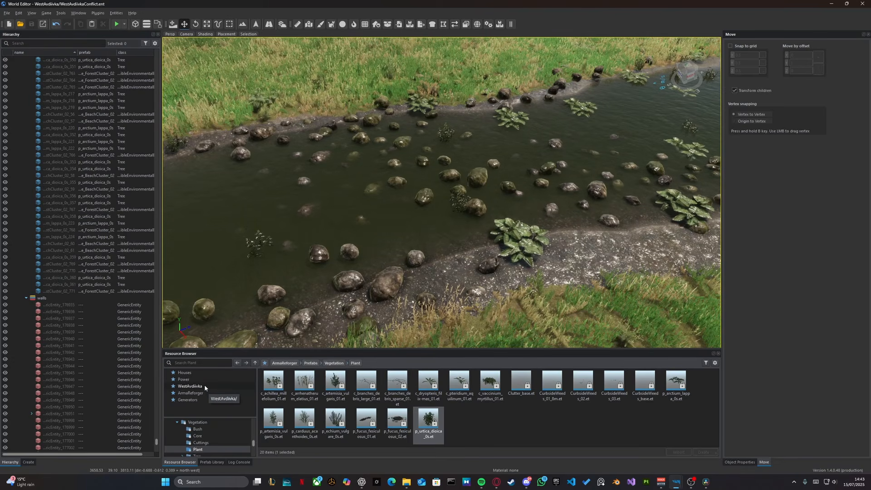
# Open the Eden.ent world from ArmaReforger's worlds/Eden folder as a reference
pyautogui.moveTo(441, 193); pyautogui.dragTo(596, 154, button='right')
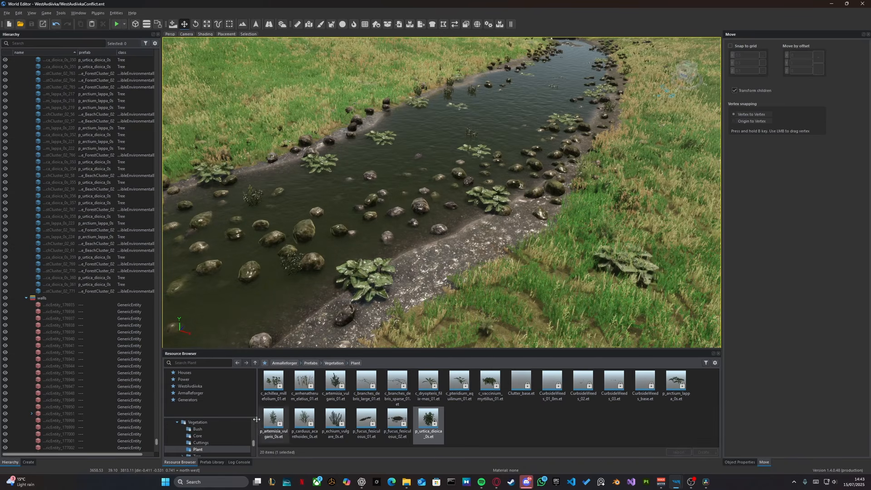
pyautogui.click(200, 393)
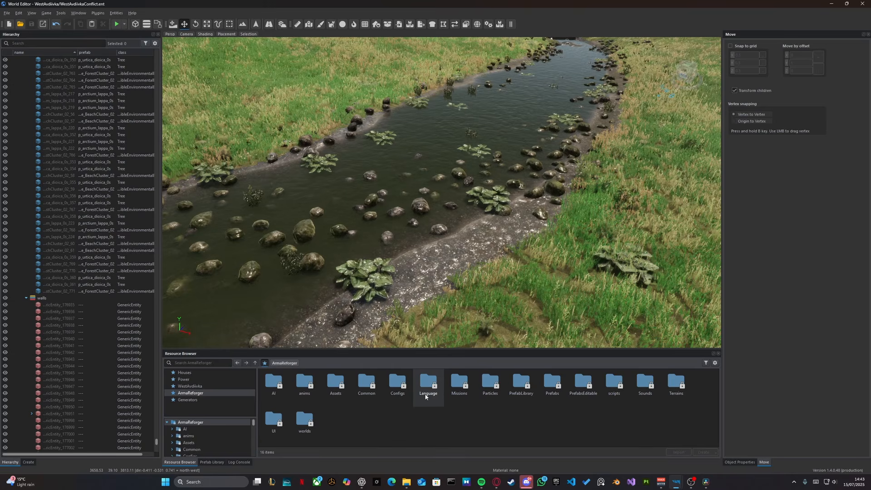
pyautogui.doubleClick(311, 416)
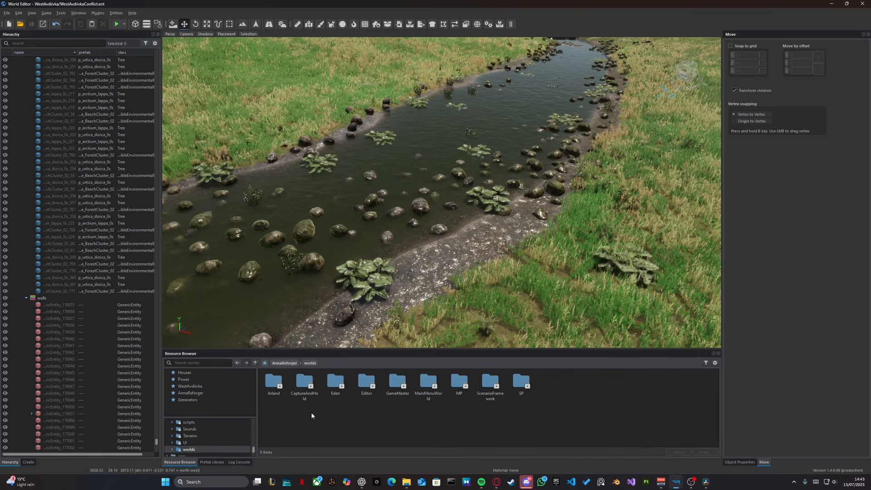
pyautogui.doubleClick(335, 391)
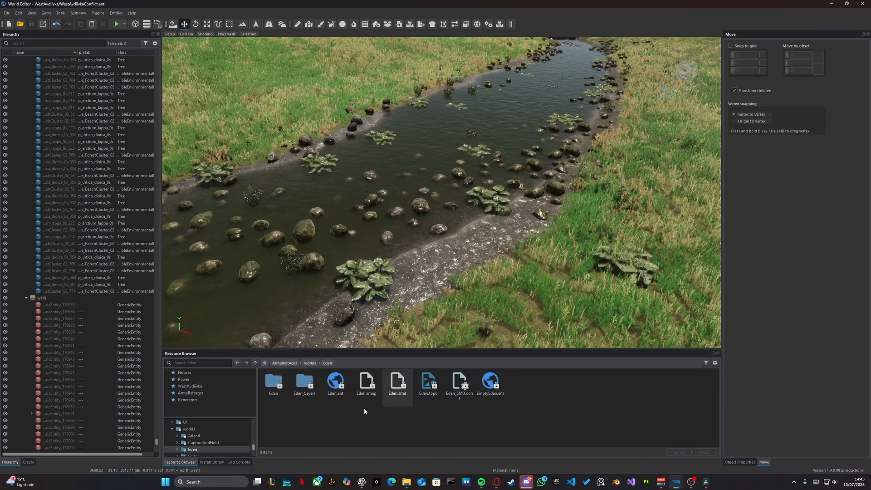
pyautogui.doubleClick(335, 390)
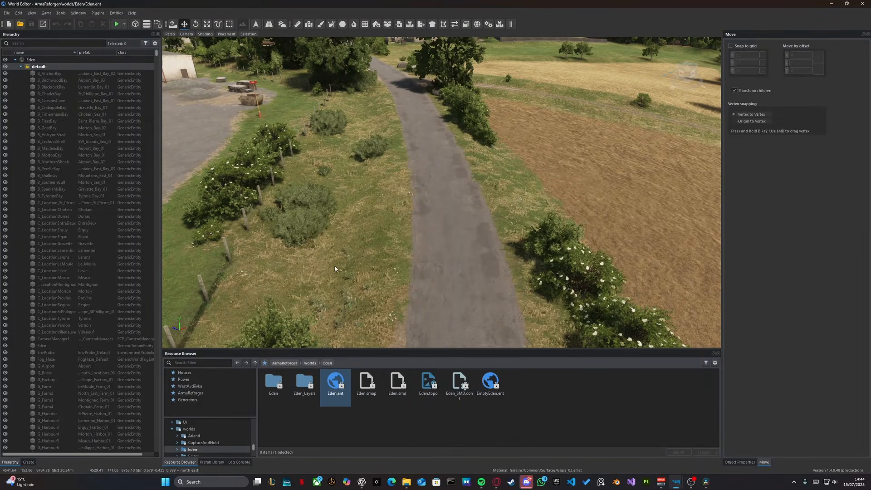
# Survey Eden from above and close in on the wooded lakeshore in the Provins and Figari area
pyautogui.press('w')
pyautogui.moveTo(335, 269); pyautogui.dragTo(590, 267, button='right')
pyautogui.press('w')
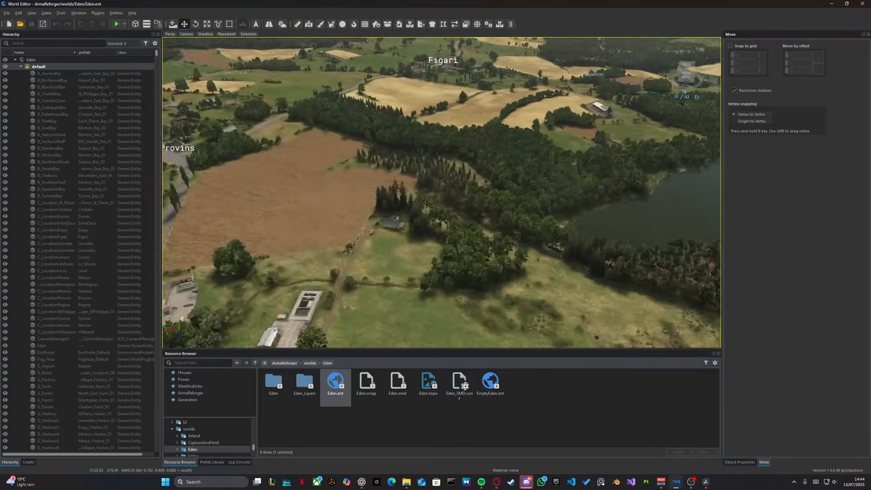
pyautogui.press('w')
pyautogui.moveTo(442, 245)
pyautogui.mouseDown(button='right')
pyautogui.moveTo(550, 256)
pyautogui.moveTo(471, 254)
pyautogui.moveTo(426, 268)
pyautogui.moveTo(336, 263)
pyautogui.moveTo(309, 227)
pyautogui.moveTo(417, 209)
pyautogui.moveTo(495, 227)
pyautogui.mouseUp(button='right')
pyautogui.press('w')
pyautogui.press('w')
pyautogui.press('w')
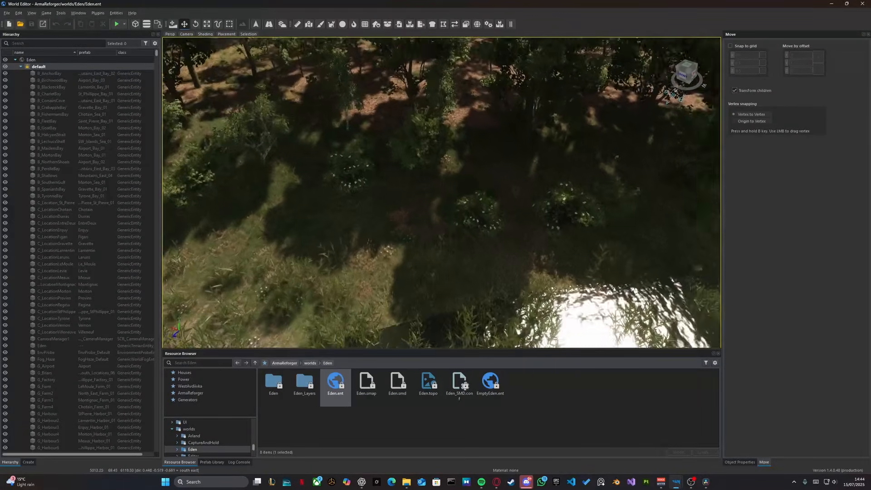
# Examine the leaf-covered forest floor and low undergrowth beneath the deciduous trees near the lake
pyautogui.press('a')
pyautogui.moveTo(399, 191); pyautogui.dragTo(464, 214, button='right')
pyautogui.press('a')
pyautogui.moveTo(363, 196); pyautogui.dragTo(370, 232, button='right')
pyautogui.press('a')
pyautogui.press('w')
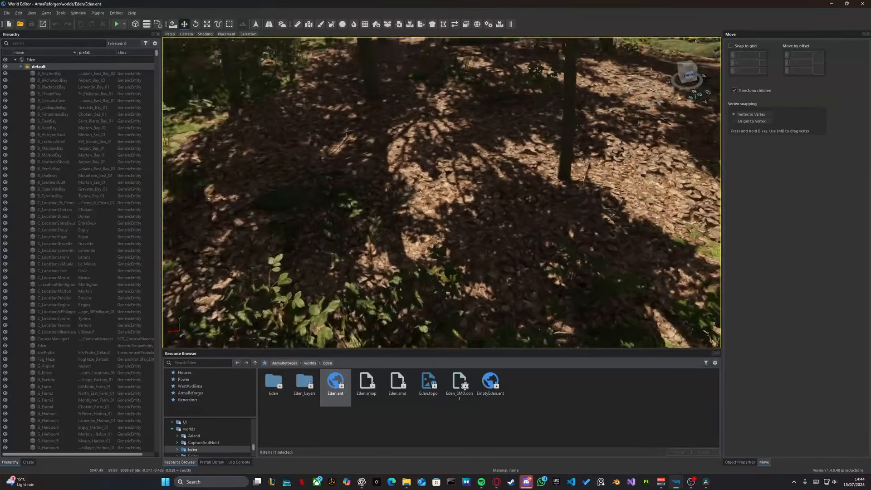
pyautogui.press('d')
pyautogui.press('s')
pyautogui.moveTo(303, 194)
pyautogui.mouseDown(button='right')
pyautogui.moveTo(327, 159)
pyautogui.moveTo(303, 194)
pyautogui.mouseUp(button='right')
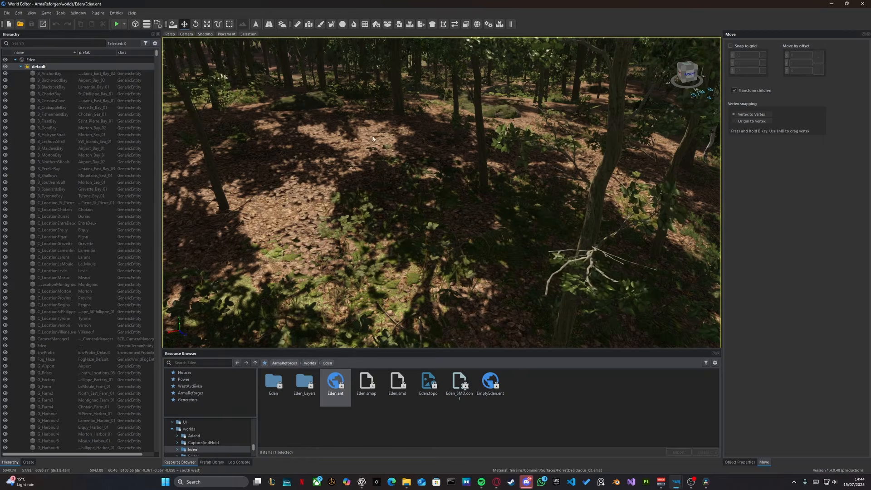
# Examine how trees, branches and bushes are distributed from the forest interior out to its grassy edge
pyautogui.moveTo(415, 144); pyautogui.dragTo(374, 171, button='right')
pyautogui.press('s')
pyautogui.press('d')
pyautogui.press('d')
pyautogui.moveTo(282, 180); pyautogui.dragTo(305, 221, button='right')
pyautogui.press('w')
pyautogui.press('w')
pyautogui.press('s')
pyautogui.press('a')
pyautogui.press('s')
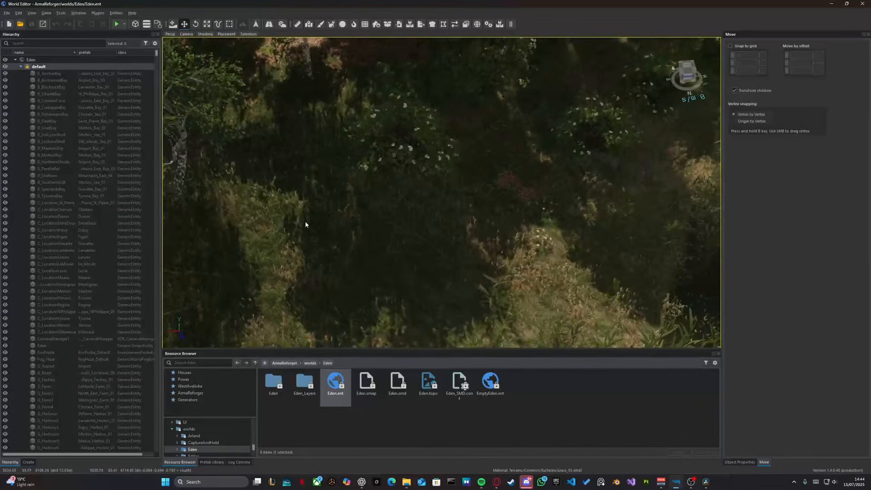
# Inspect the flowering bushes and tall grasses where the forest edge meets the water
pyautogui.press('w')
pyautogui.press('d')
pyautogui.moveTo(400, 167); pyautogui.dragTo(220, 140, button='right')
pyautogui.moveTo(476, 172); pyautogui.dragTo(194, 124, button='right')
pyautogui.press('s')
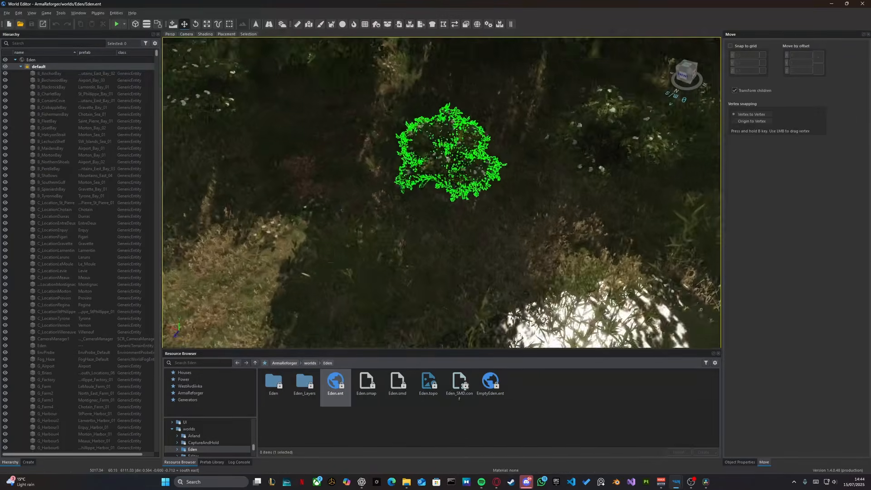
pyautogui.moveTo(447, 149); pyautogui.dragTo(345, 182, button='right')
pyautogui.press('d')
pyautogui.press('w')
# Study the reeds, young trees and boulders in the lake's shallows, up close and from above
pyautogui.moveTo(490, 213); pyautogui.dragTo(291, 113, button='right')
pyautogui.press('d')
pyautogui.press('w')
pyautogui.moveTo(419, 188)
pyautogui.mouseDown(button='right')
pyautogui.moveTo(440, 231)
pyautogui.moveTo(419, 187)
pyautogui.mouseUp(button='right')
pyautogui.press('d')
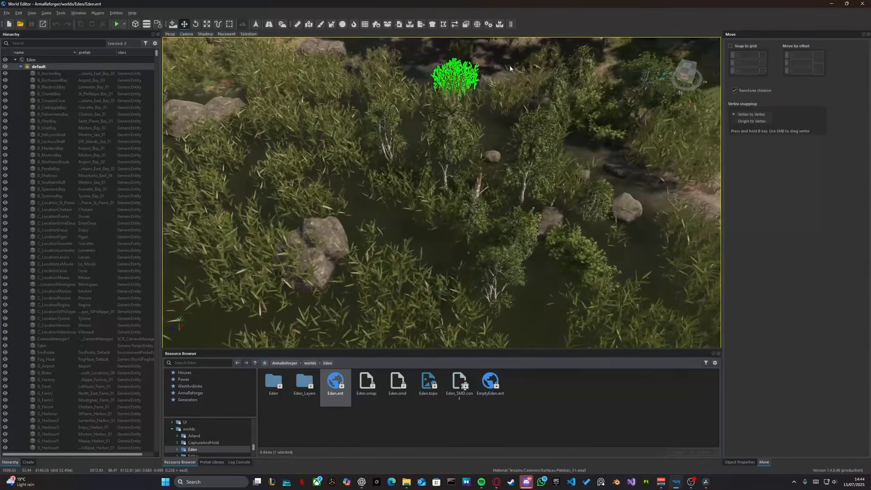
pyautogui.press('s')
pyautogui.moveTo(563, 252); pyautogui.dragTo(426, 284, button='right')
pyautogui.press('a')
pyautogui.press('s')
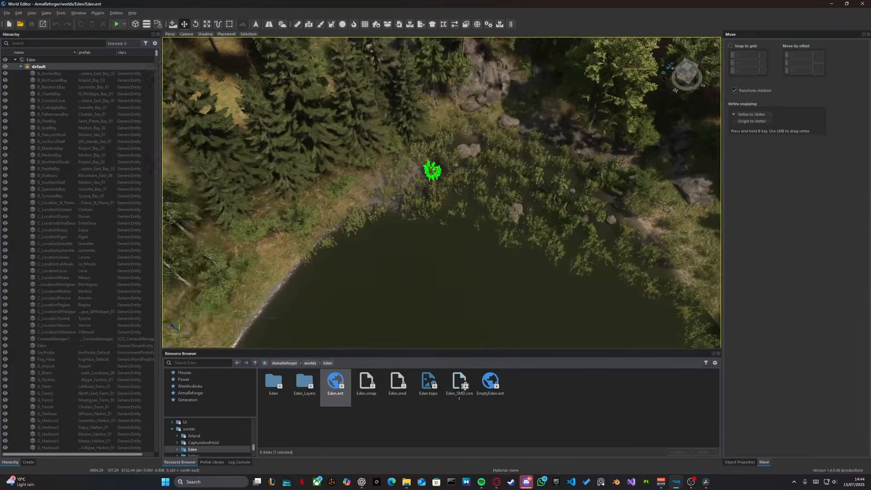
# Examine the lake's gravel shore and how it blends through dirt and sparse plants into grass
pyautogui.moveTo(435, 172); pyautogui.dragTo(327, 193, button='right')
pyautogui.press('a')
pyautogui.moveTo(442, 193); pyautogui.dragTo(278, 188, button='right')
pyautogui.press('w')
pyautogui.press('w')
pyautogui.press('s')
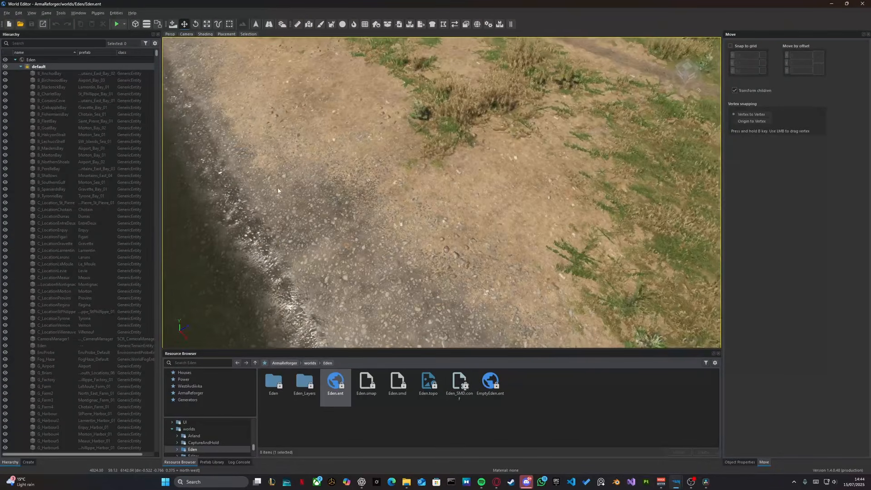
pyautogui.press('s')
pyautogui.press('d')
pyautogui.moveTo(687, 136); pyautogui.dragTo(235, 245, button='right')
pyautogui.press('w')
pyautogui.press('a')
pyautogui.moveTo(378, 159); pyautogui.dragTo(347, 99, button='right')
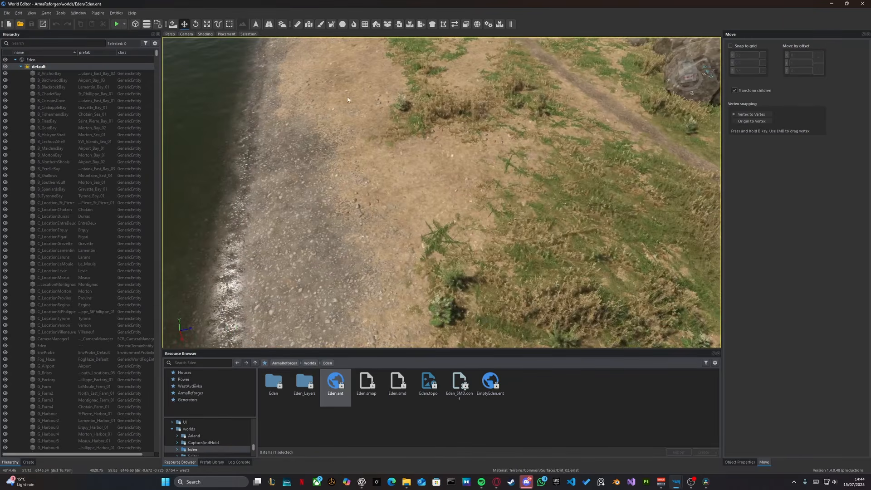
pyautogui.press('s')
pyautogui.moveTo(541, 184); pyautogui.dragTo(365, 167, button='right')
pyautogui.press('a')
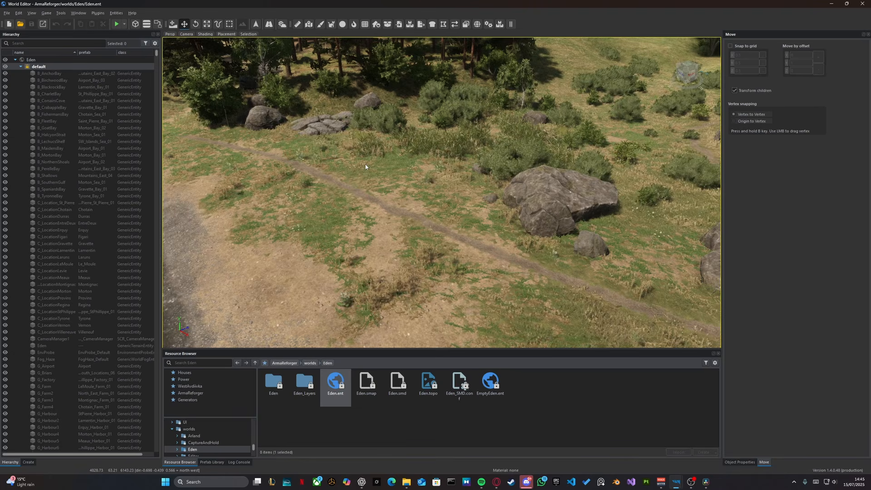
# Inspect the boulders and bushes along the lakeside footpath, continuing to the mossy stones at the stream mouth
pyautogui.press('w')
pyautogui.moveTo(366, 167); pyautogui.dragTo(285, 226, button='right')
pyautogui.press('q')
pyautogui.press('q')
pyautogui.press('w')
pyautogui.press('w')
pyautogui.press('q')
pyautogui.press('a')
pyautogui.press('w')
pyautogui.press('w')
pyautogui.press('q')
pyautogui.moveTo(392, 259); pyautogui.dragTo(407, 179, button='right')
pyautogui.press('d')
pyautogui.press('w')
pyautogui.press('s')
pyautogui.moveTo(498, 147); pyautogui.dragTo(357, 195, button='right')
pyautogui.press('d')
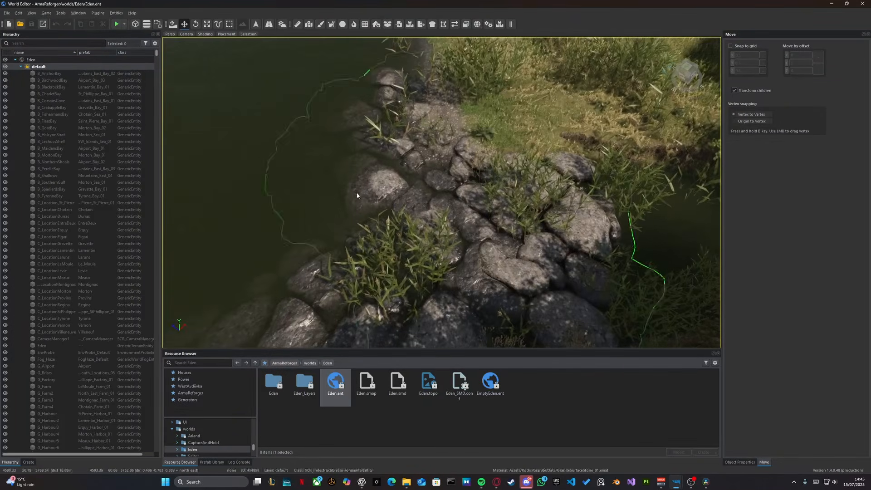
# Hide two of the granite surface stone clusters covering the stream mouth
pyautogui.moveTo(286, 111); pyautogui.dragTo(317, 136, button='right')
pyautogui.press('w')
pyautogui.moveTo(456, 166); pyautogui.dragTo(424, 119, button='right')
pyautogui.press('w')
pyautogui.press('h')
pyautogui.press('h')
# Examine the reeds in the uncovered stream mouth, from water level and from above
pyautogui.press('a')
pyautogui.press('w')
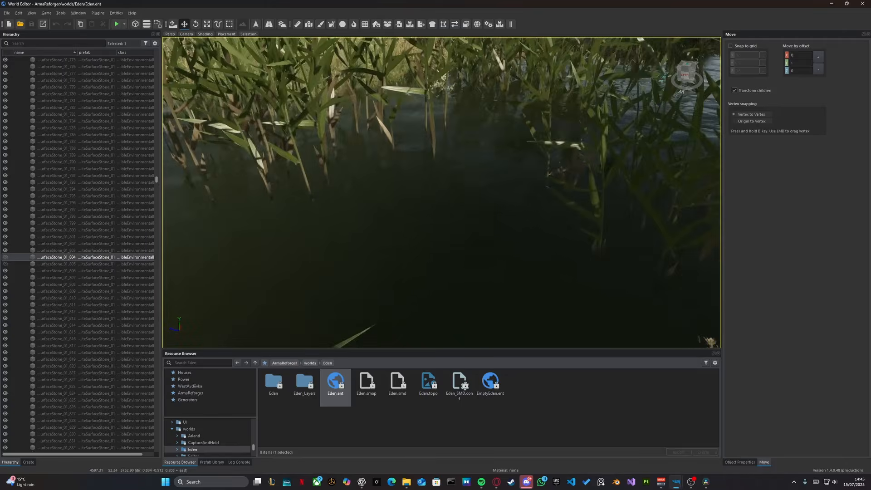
pyautogui.press('d')
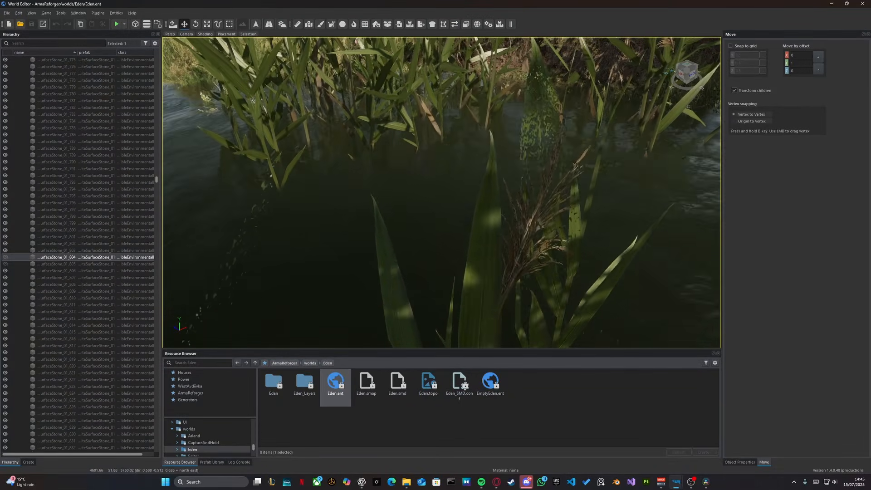
pyautogui.moveTo(424, 119); pyautogui.dragTo(385, 119, button='right')
pyautogui.press('d')
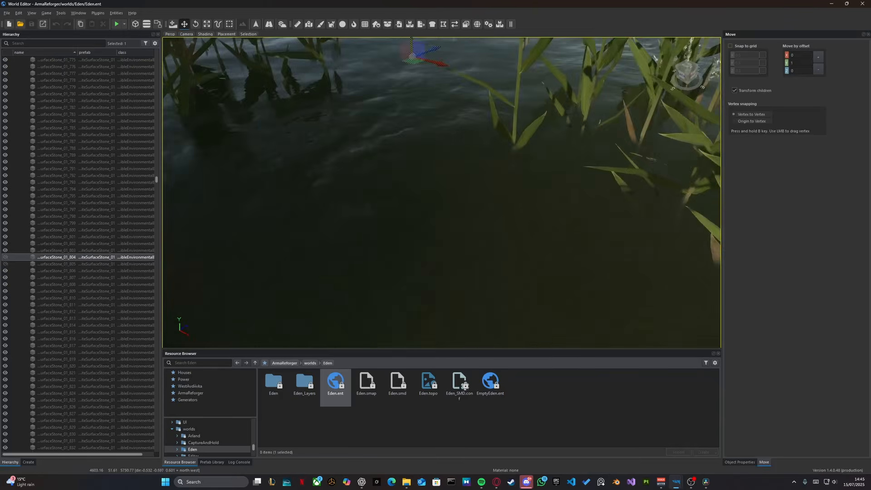
pyautogui.press('s')
pyautogui.press('e')
pyautogui.moveTo(366, 170); pyautogui.dragTo(524, 203, button='right')
pyautogui.press('a')
pyautogui.press('w')
pyautogui.press('a')
pyautogui.press('s')
pyautogui.press('e')
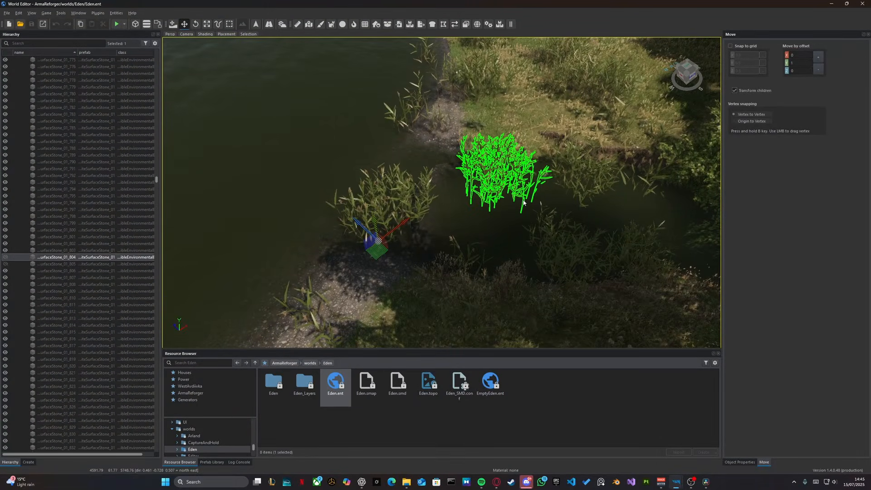
# Select an eroded embankment piece on the forest stream's bank and locate its prefab in the ErodedEmbankment_01 folder
pyautogui.press('w')
pyautogui.moveTo(472, 190); pyautogui.dragTo(538, 127, button='right')
pyautogui.press('e')
pyautogui.press('w')
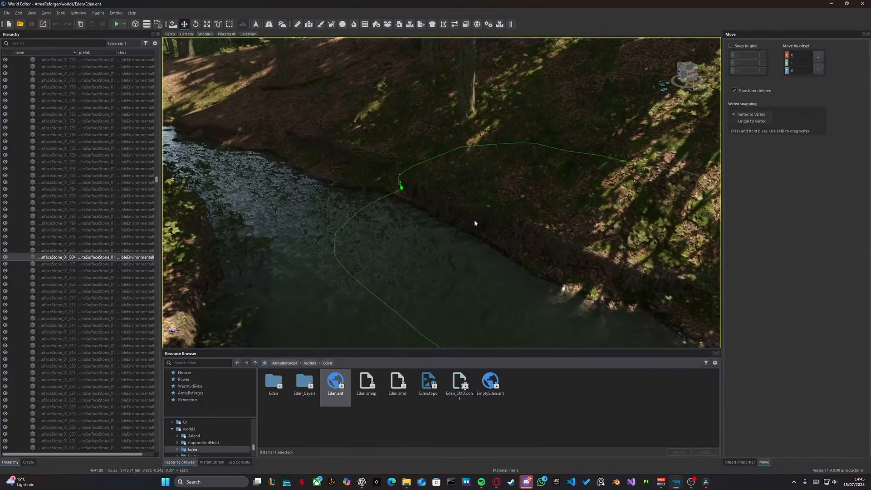
pyautogui.click(474, 220)
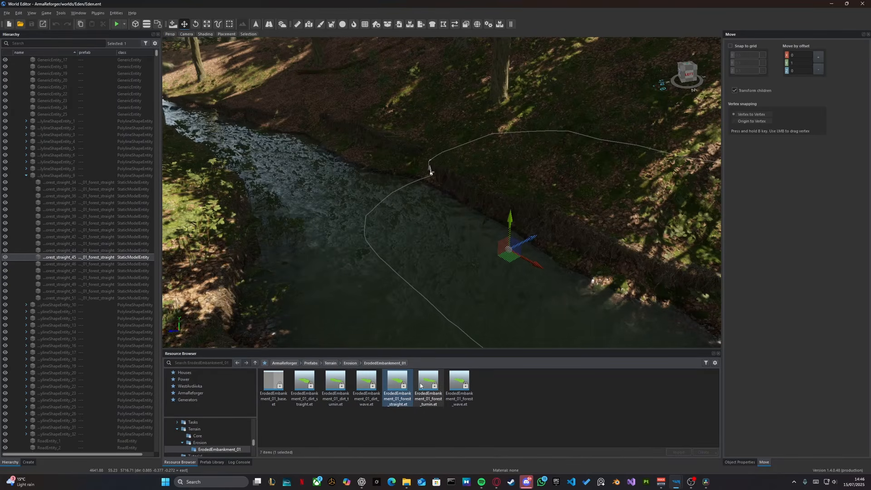
# Follow the stream out of the forest and examine the bushes along its banks beside the dirt track
pyautogui.press('w')
pyautogui.moveTo(442, 192); pyautogui.dragTo(605, 322, button='right')
pyautogui.press('w')
pyautogui.press('w')
pyautogui.press('w')
pyautogui.press('q')
pyautogui.press('w')
pyautogui.press('q')
pyautogui.press('w')
pyautogui.press('w')
pyautogui.press('q')
pyautogui.press('w')
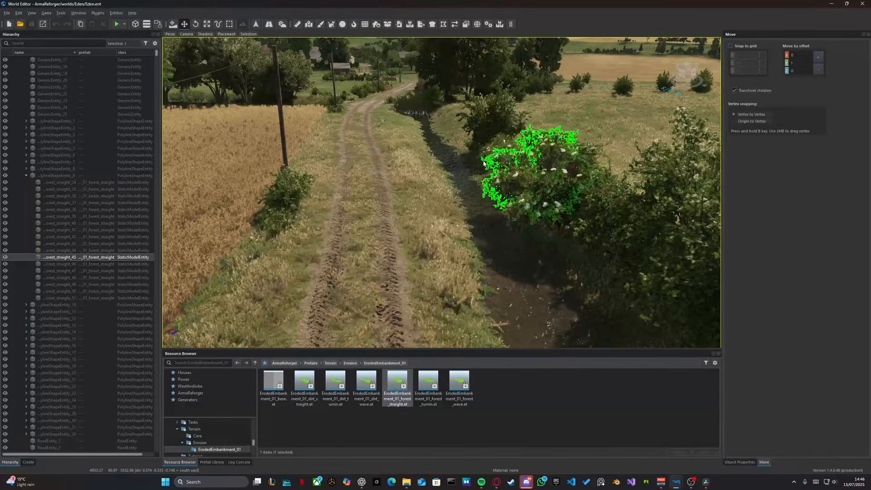
# Inspect the trees and tall undergrowth shading the ditch beside the farmland track
pyautogui.press('w')
pyautogui.moveTo(558, 221); pyautogui.dragTo(397, 183, button='right')
pyautogui.press('q')
pyautogui.press('s')
pyautogui.press('a')
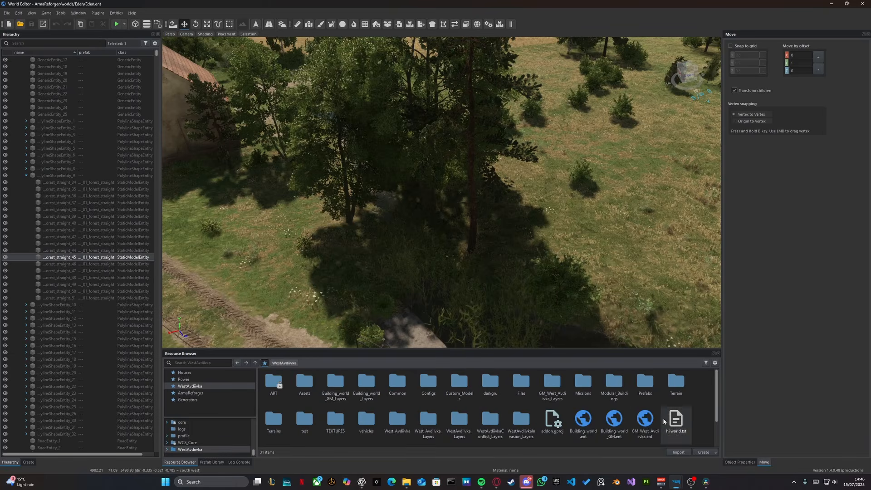
# Open the WestAvdiivkaConflict.ent world from the WestAvdiivka project folder
pyautogui.scroll(-1, 653, 420)
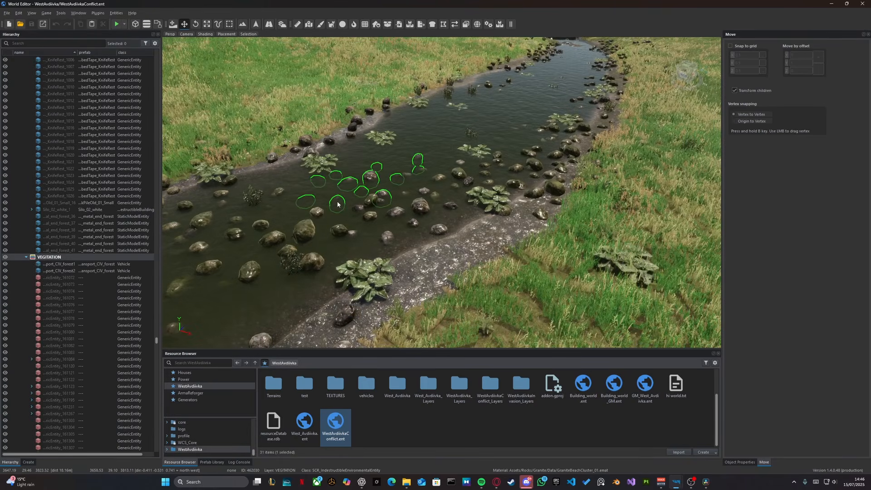
# Review the rocks and plants placed along the river through the green fields, up to the dirt track crossing
pyautogui.moveTo(362, 190); pyautogui.dragTo(200, 177, button='right')
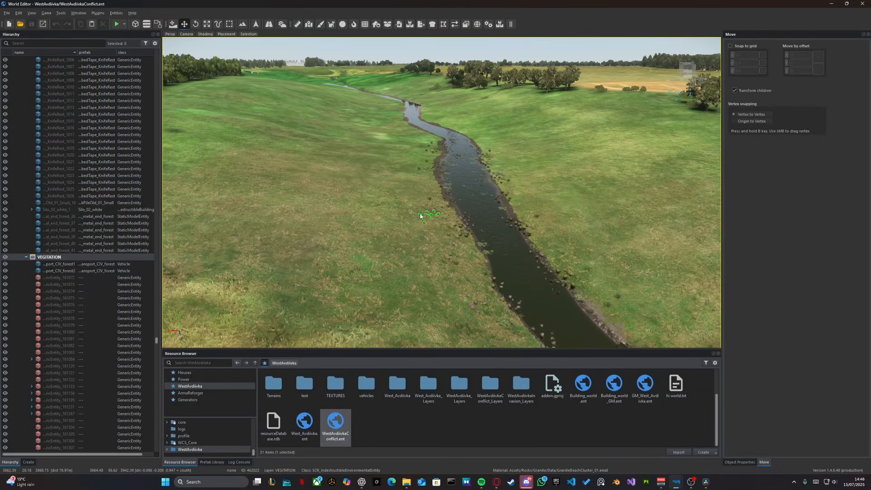
pyautogui.moveTo(423, 218); pyautogui.dragTo(631, 200, button='right')
pyautogui.press('w')
pyautogui.moveTo(435, 182); pyautogui.dragTo(554, 191, button='right')
pyautogui.press('w')
pyautogui.press('d')
pyautogui.press('s')
pyautogui.moveTo(404, 150); pyautogui.dragTo(415, 195, button='right')
pyautogui.press('s')
pyautogui.press('a')
pyautogui.moveTo(279, 237); pyautogui.dragTo(308, 235, button='right')
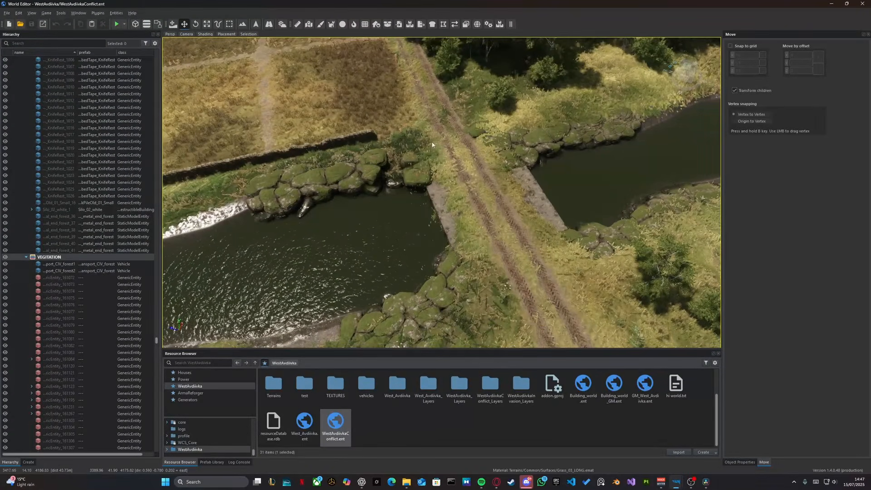
# Inspect the mossy rocks, tall grass and forest edge along the river beside the dirt track crossing
pyautogui.press('w')
pyautogui.moveTo(432, 145); pyautogui.dragTo(451, 143, button='right')
pyautogui.press('d')
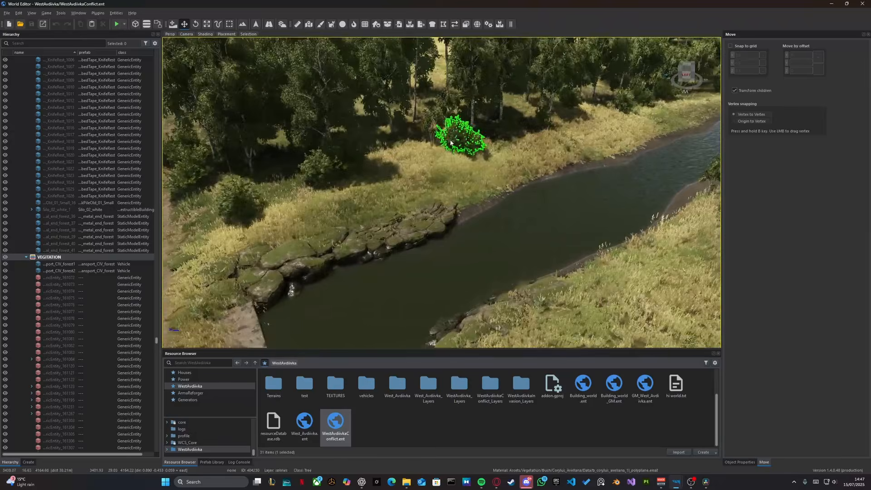
pyautogui.press('s')
pyautogui.press('q')
pyautogui.moveTo(480, 95); pyautogui.dragTo(456, 75, button='right')
pyautogui.press('s')
pyautogui.press('d')
pyautogui.press('a')
pyautogui.press('q')
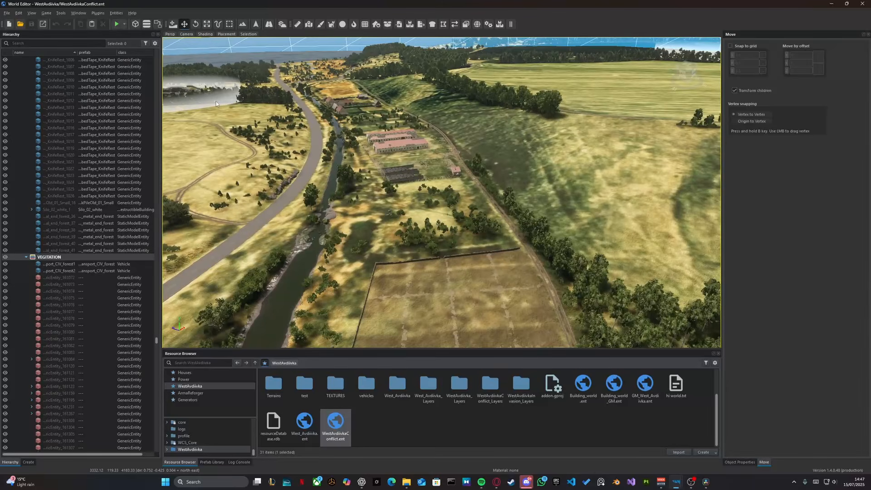
# Survey the tree distribution around the river junction, the paved road and the neighbouring fields from above
pyautogui.moveTo(216, 104); pyautogui.dragTo(168, 200, button='right')
pyautogui.press('w')
pyautogui.press('q')
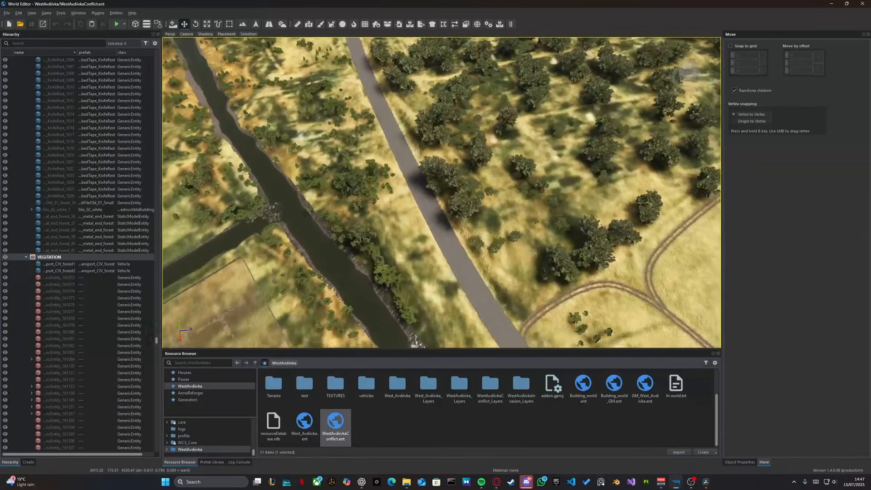
pyautogui.press('s')
pyautogui.moveTo(441, 193); pyautogui.dragTo(451, 110, button='right')
pyautogui.press('a')
pyautogui.press('s')
pyautogui.press('w')
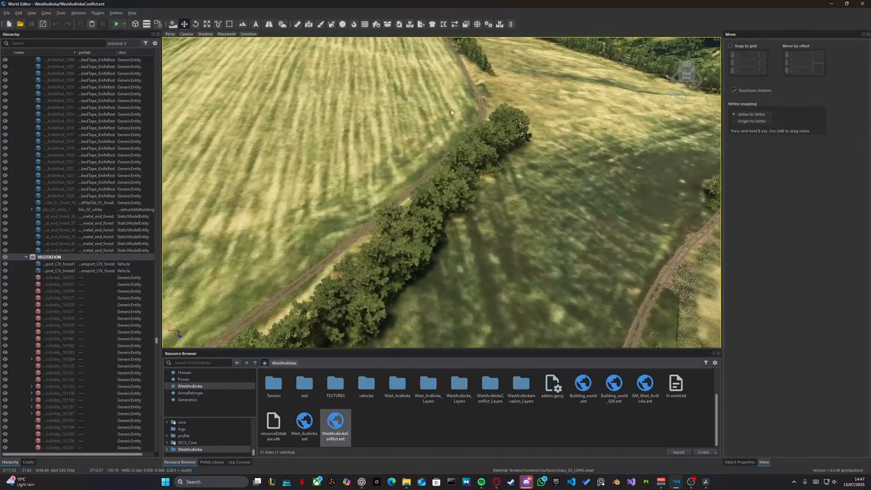
# Examine the tree line separating the striped field from the slope above the red-roofed farm buildings
pyautogui.moveTo(404, 259); pyautogui.dragTo(173, 109, button='right')
pyautogui.press('d')
pyautogui.press('w')
pyautogui.press('d')
pyautogui.moveTo(508, 175); pyautogui.dragTo(376, 181, button='right')
pyautogui.press('q')
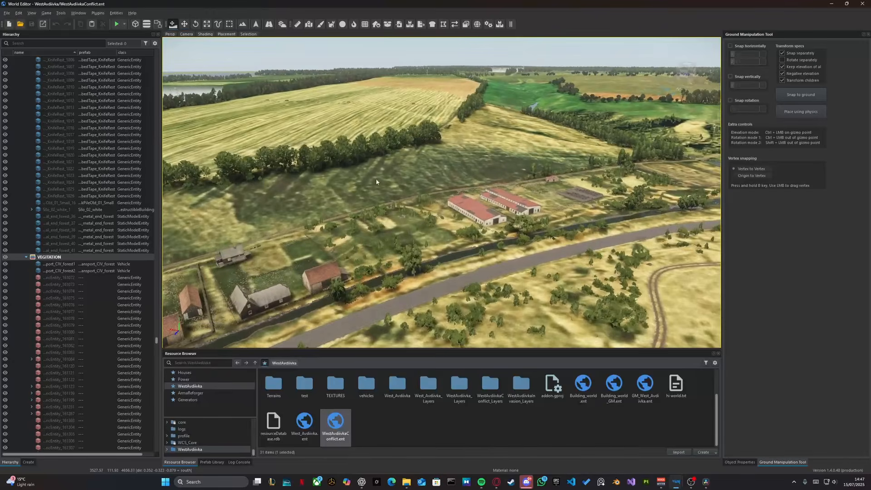
pyautogui.press('a')
pyautogui.moveTo(463, 123); pyautogui.dragTo(421, 133, button='right')
pyautogui.press('w')
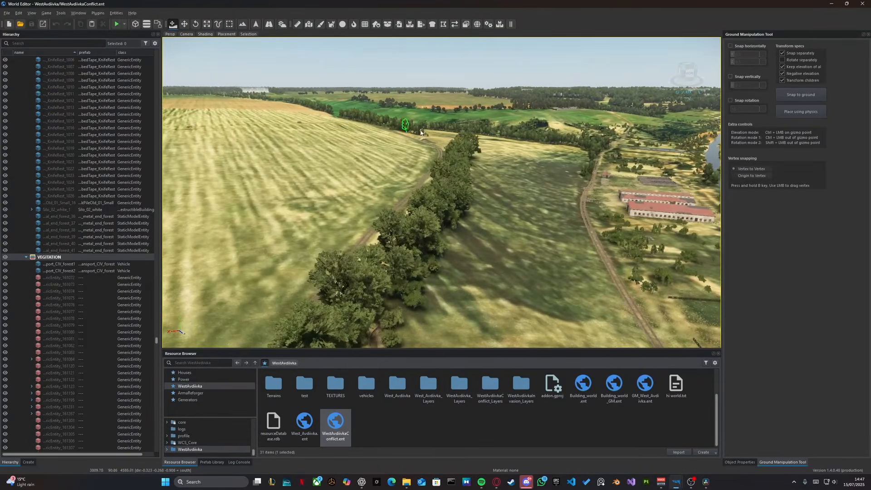
pyautogui.press('w')
pyautogui.press('q')
pyautogui.moveTo(433, 227); pyautogui.dragTo(542, 208, button='right')
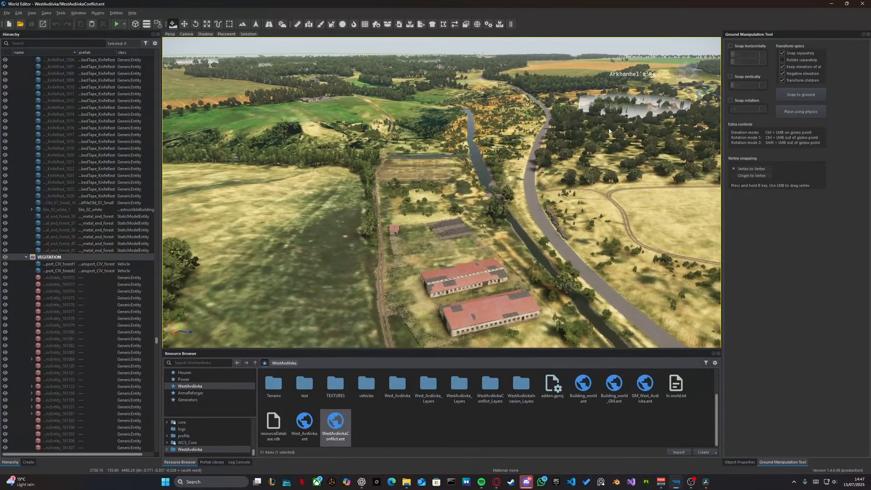
# Survey the village plots between the dirt track and river, then the open hillside beyond them
pyautogui.press('s')
pyautogui.moveTo(560, 173); pyautogui.dragTo(233, 189, button='right')
pyautogui.press('s')
pyautogui.press('w')
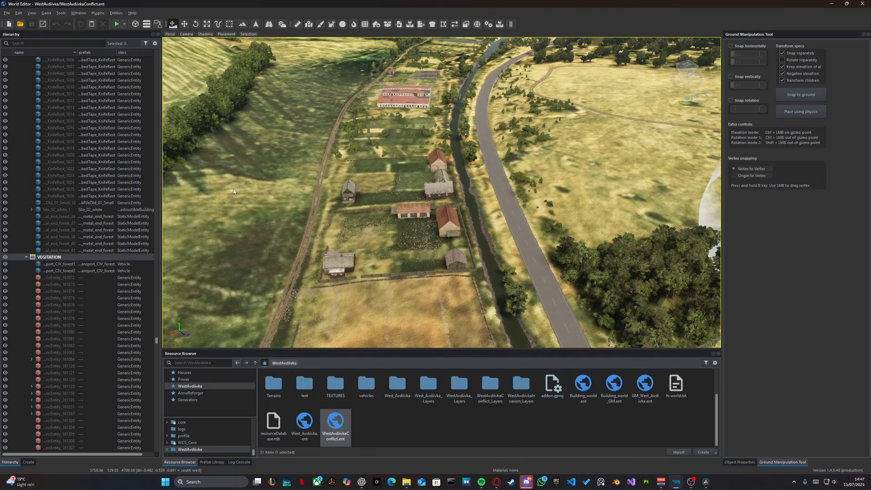
pyautogui.press('w')
pyautogui.moveTo(233, 189); pyautogui.dragTo(141, 141, button='right')
pyautogui.press('w')
pyautogui.moveTo(441, 193); pyautogui.dragTo(372, 184, button='right')
pyautogui.press('w')
pyautogui.press('e')
pyautogui.press('w')
pyautogui.press('e')
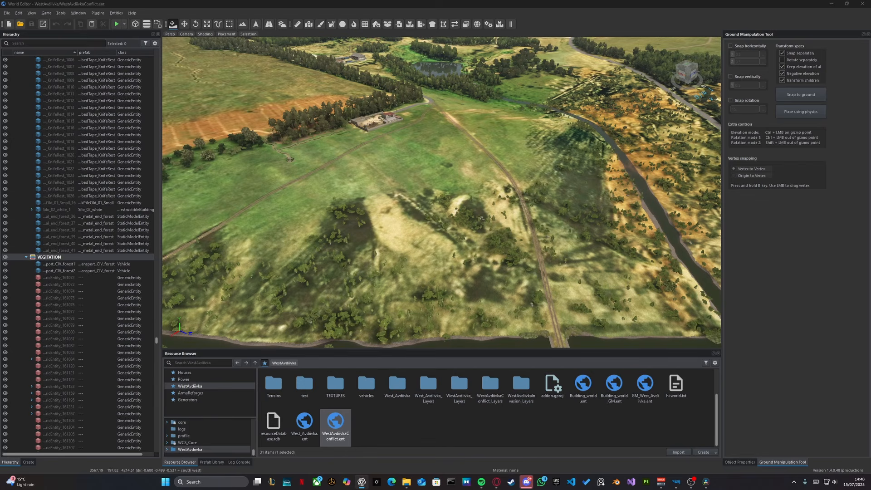
# Survey the vegetation across the hillside and riverbanks, returning to the mossy rocks at the dirt track crossing
pyautogui.press('d')
pyautogui.moveTo(462, 98); pyautogui.dragTo(254, 150, button='right')
pyautogui.press('w')
pyautogui.moveTo(441, 193); pyautogui.dragTo(326, 168, button='right')
pyautogui.moveTo(217, 150); pyautogui.dragTo(530, 180, button='right')
pyautogui.press('w')
pyautogui.press('a')
pyautogui.press('s')
pyautogui.press('s')
pyautogui.moveTo(428, 112); pyautogui.dragTo(415, 182, button='right')
pyautogui.press('w')
pyautogui.press('q')
pyautogui.press('d')
pyautogui.press('w')
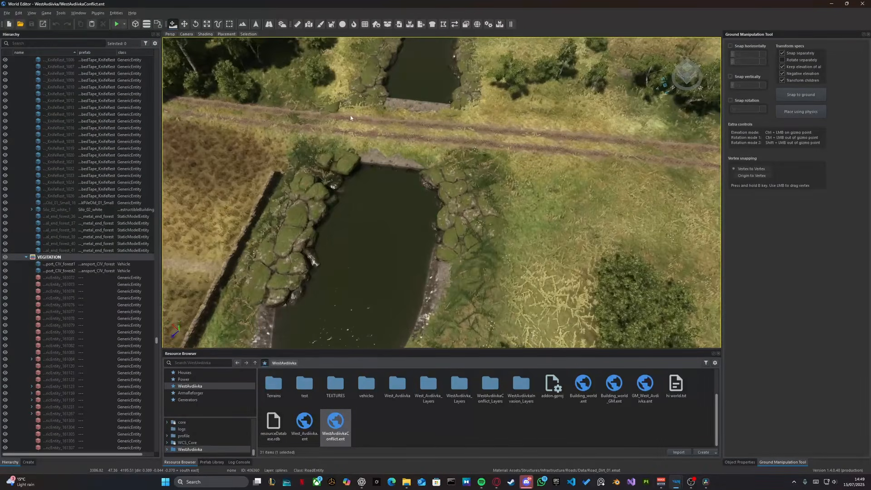
# Examine the river crossing together with the walled field and adjoining tree belt
pyautogui.press('a')
pyautogui.moveTo(351, 117); pyautogui.dragTo(268, 118, button='right')
pyautogui.press('s')
pyautogui.press('d')
pyautogui.press('w')
pyautogui.moveTo(413, 184); pyautogui.dragTo(345, 184, button='right')
pyautogui.press('s')
pyautogui.press('d')
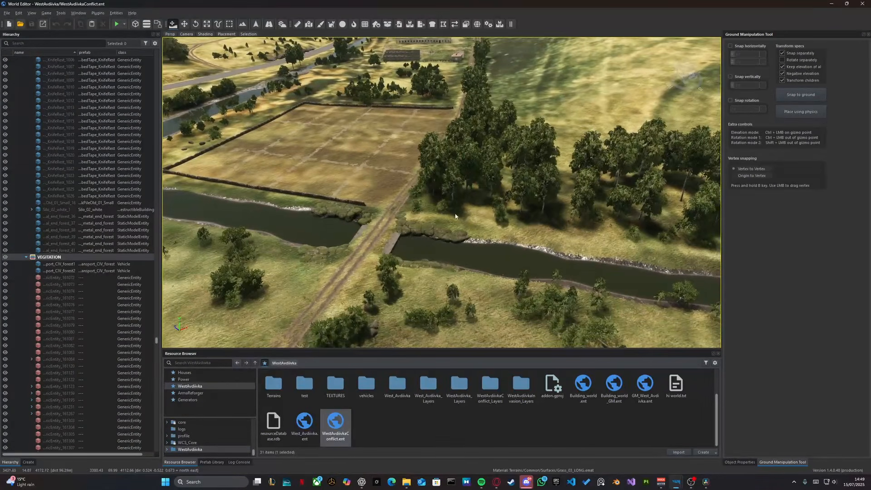
# Review the scattered trees and bushes on the grassland across the river from the walled field
pyautogui.moveTo(413, 183); pyautogui.dragTo(391, 222, button='right')
pyautogui.press('w')
pyautogui.press('a')
pyautogui.press('d')
pyautogui.press('s')
pyautogui.moveTo(402, 167); pyautogui.dragTo(363, 157, button='right')
pyautogui.press('s')
pyautogui.press('d')
pyautogui.moveTo(278, 92); pyautogui.dragTo(277, 145, button='right')
pyautogui.press('a')
pyautogui.moveTo(385, 113)
pyautogui.mouseDown(button='right')
pyautogui.moveTo(522, 118)
pyautogui.moveTo(379, 124)
pyautogui.mouseUp(button='right')
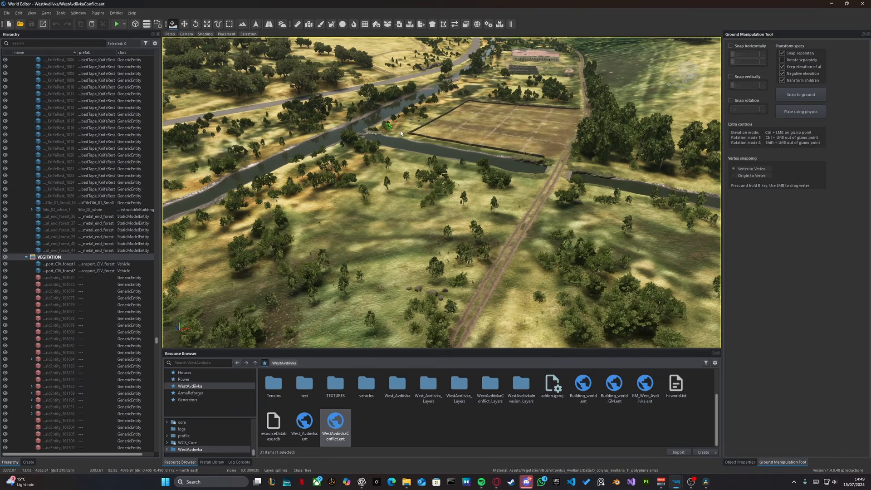
# Inspect the riverbanks at the dirt track crossing and the tree belt beside the walled field from several angles
pyautogui.press('w')
pyautogui.moveTo(400, 130); pyautogui.dragTo(501, 315, button='right')
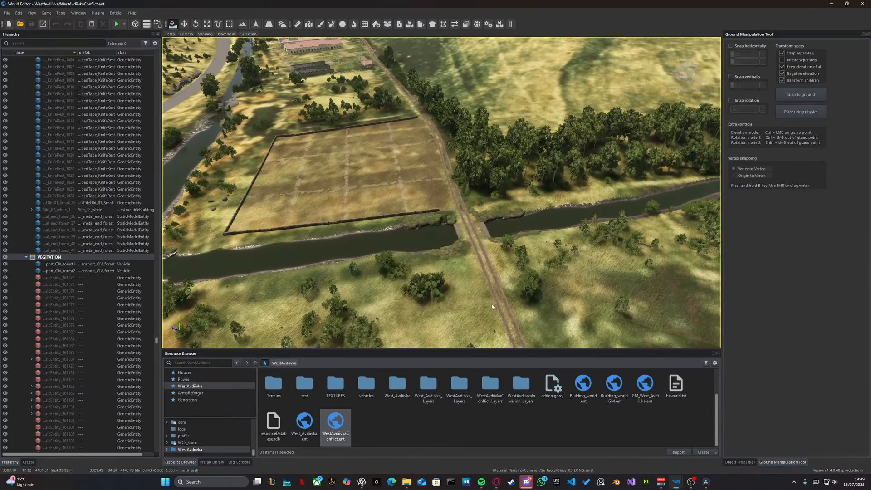
pyautogui.press('d')
pyautogui.moveTo(389, 49); pyautogui.dragTo(381, 113, button='right')
pyautogui.press('d')
pyautogui.press('s')
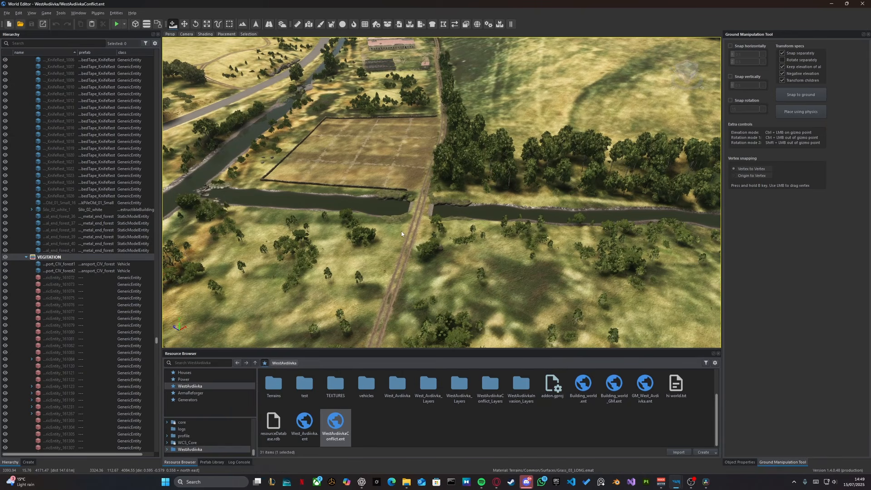
pyautogui.press('d')
pyautogui.moveTo(401, 230); pyautogui.dragTo(290, 266, button='right')
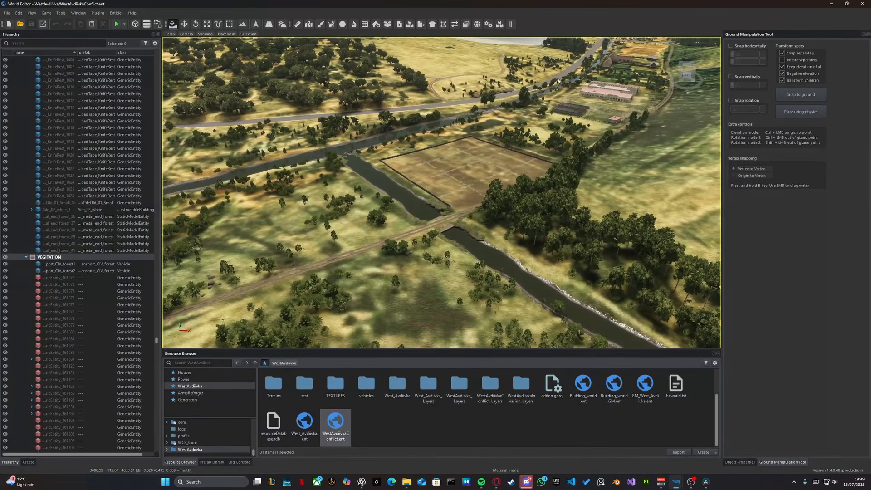
pyautogui.moveTo(514, 198); pyautogui.dragTo(626, 198, button='right')
pyautogui.press('w')
pyautogui.press('a')
pyautogui.moveTo(395, 193); pyautogui.dragTo(593, 108, button='right')
pyautogui.press('a')
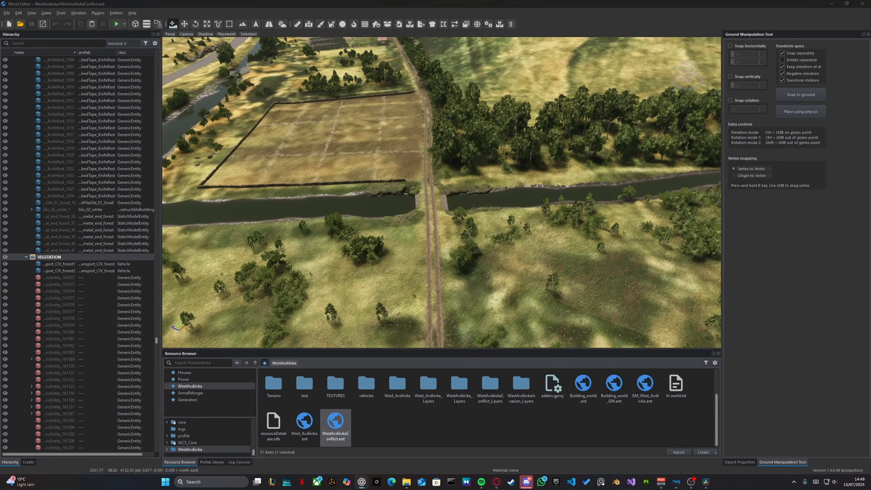
# Survey the village near the map's coastal corner, including the trees around its houses and the scattered vegetation behind them
pyautogui.press('a')
pyautogui.moveTo(495, 163); pyautogui.dragTo(436, 167, button='right')
pyautogui.press('w')
pyautogui.press('q')
pyautogui.press('w')
pyautogui.press('d')
pyautogui.moveTo(364, 213); pyautogui.dragTo(360, 214, button='right')
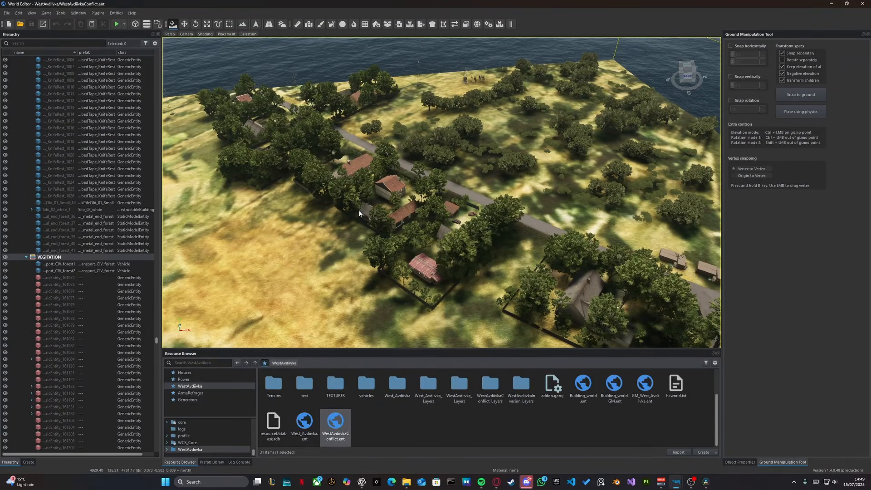
pyautogui.press('d')
pyautogui.moveTo(434, 186)
pyautogui.mouseDown(button='right')
pyautogui.moveTo(467, 174)
pyautogui.moveTo(462, 165)
pyautogui.moveTo(427, 170)
pyautogui.mouseUp(button='right')
pyautogui.press('s')
pyautogui.press('s')
pyautogui.moveTo(440, 281); pyautogui.dragTo(369, 150, button='right')
pyautogui.press('a')
pyautogui.press('a')
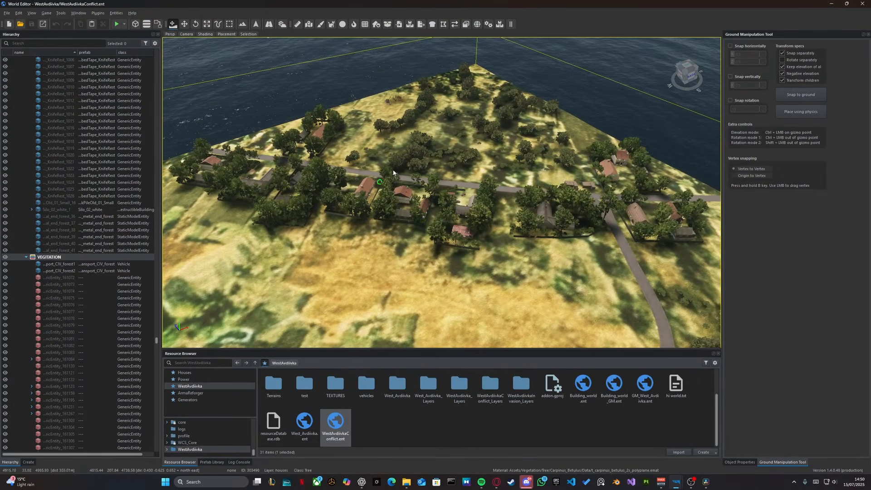
# Examine the tree and bush placement along the coastal village road, from the open field side to the road junction
pyautogui.moveTo(581, 246); pyautogui.dragTo(535, 259, button='right')
pyautogui.press('d')
pyautogui.press('a')
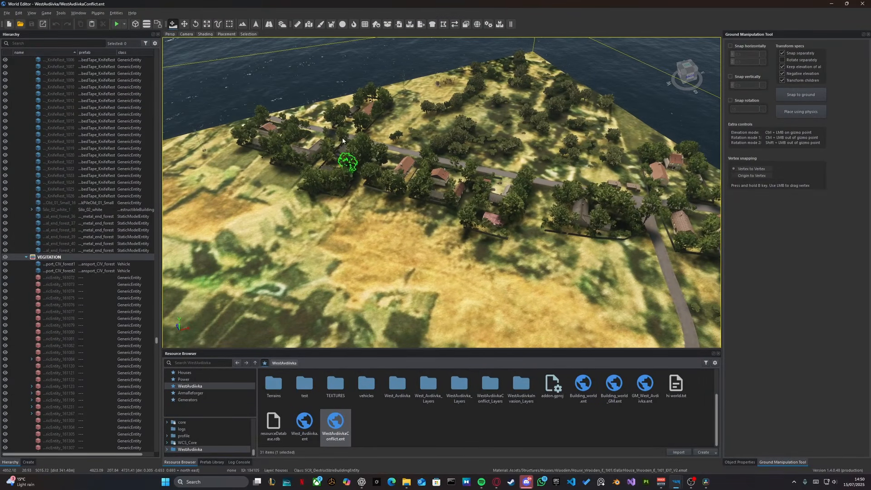
pyautogui.press('w')
pyautogui.moveTo(476, 185); pyautogui.dragTo(485, 179, button='right')
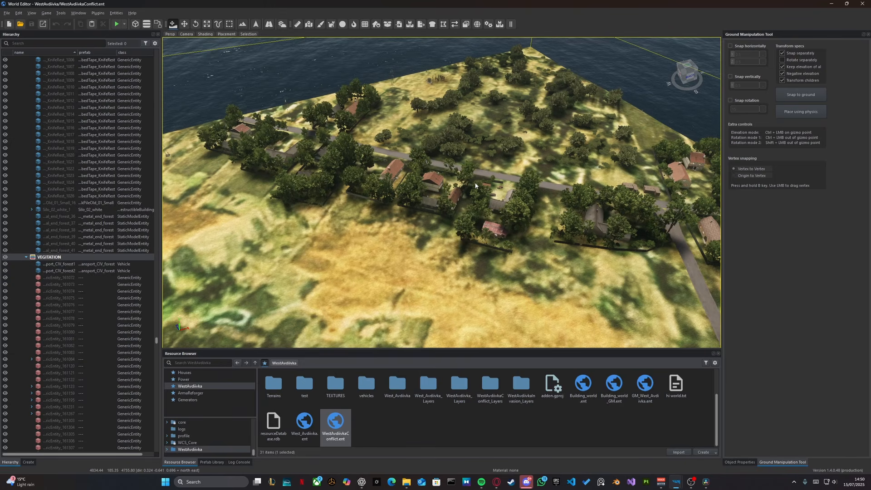
pyautogui.scroll(-5, 475, 185)
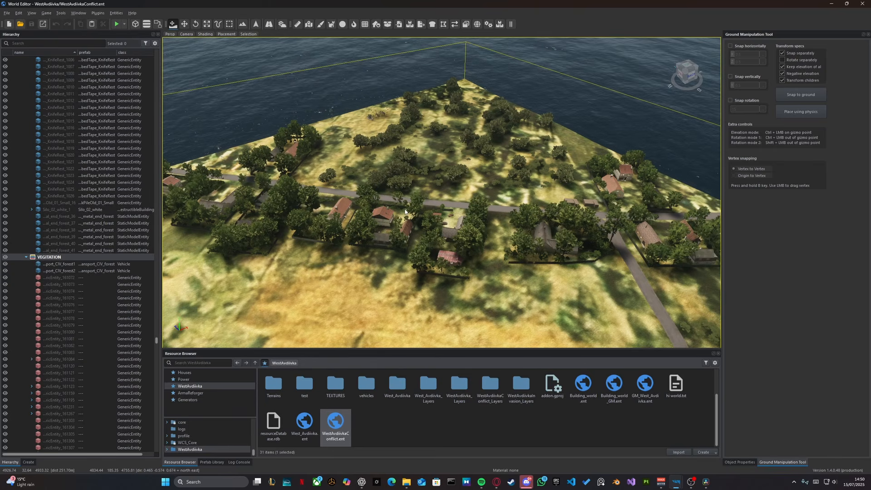
pyautogui.moveTo(405, 212); pyautogui.dragTo(345, 220, button='right')
pyautogui.moveTo(599, 191); pyautogui.dragTo(571, 223, button='right')
pyautogui.press('d')
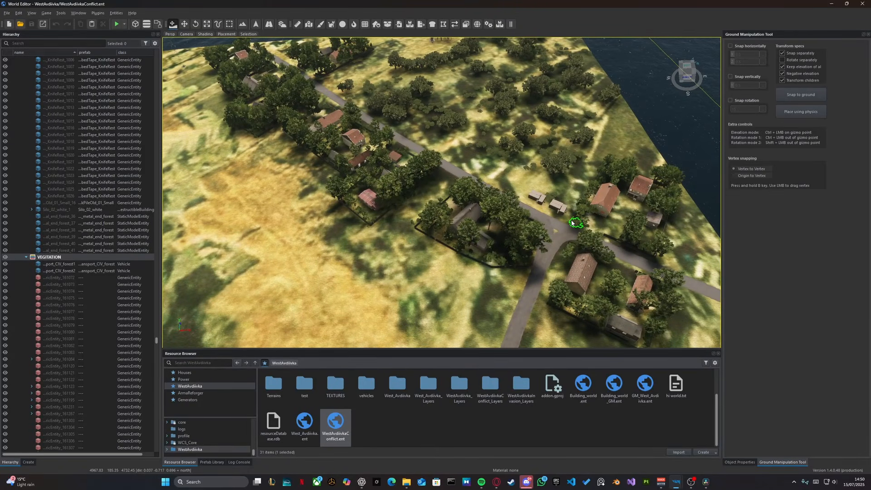